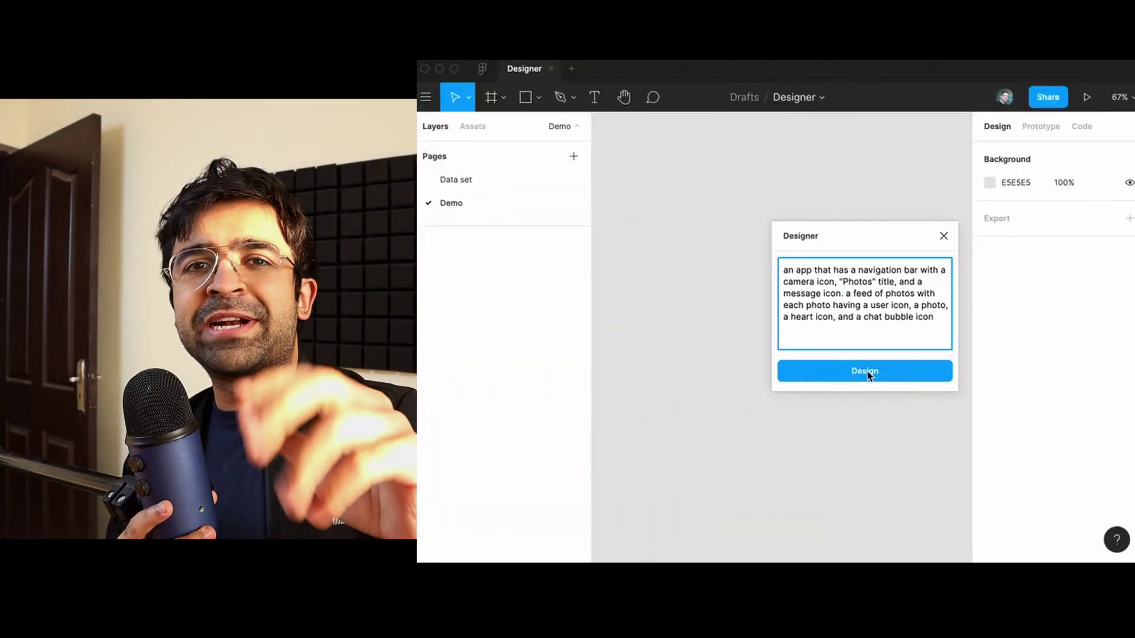
Generate the app design from the description of a navigation bar and a photo feed.
left_click(869, 372)
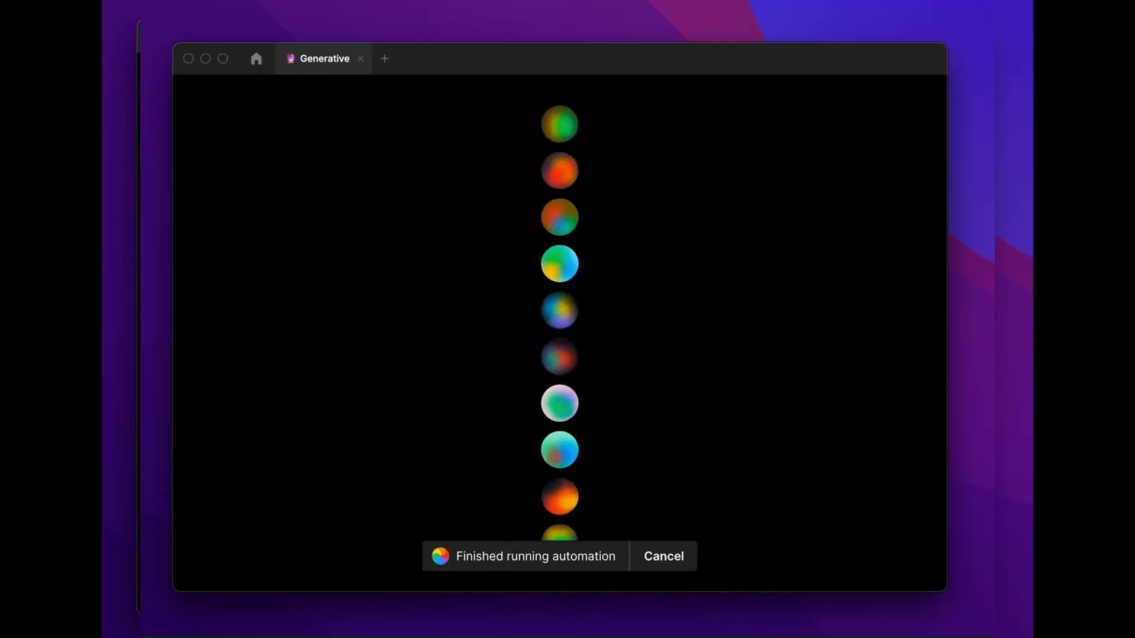
Run Automator's Layout components automation through quick actions.
key("shift+1")
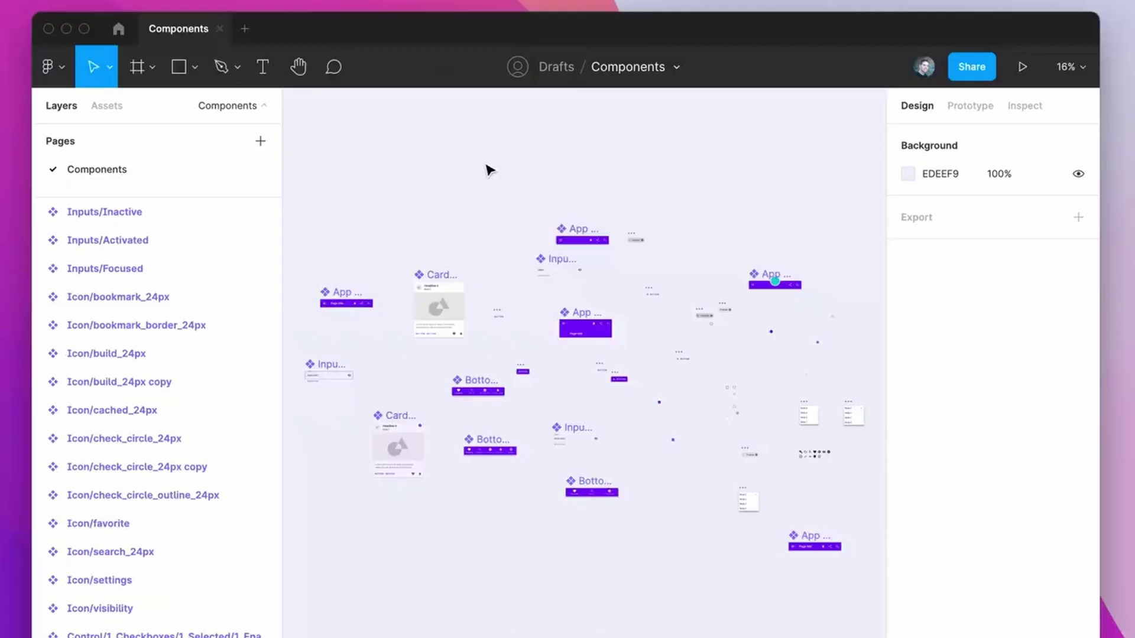
key("super+slash")
type("autom")
key("Return")
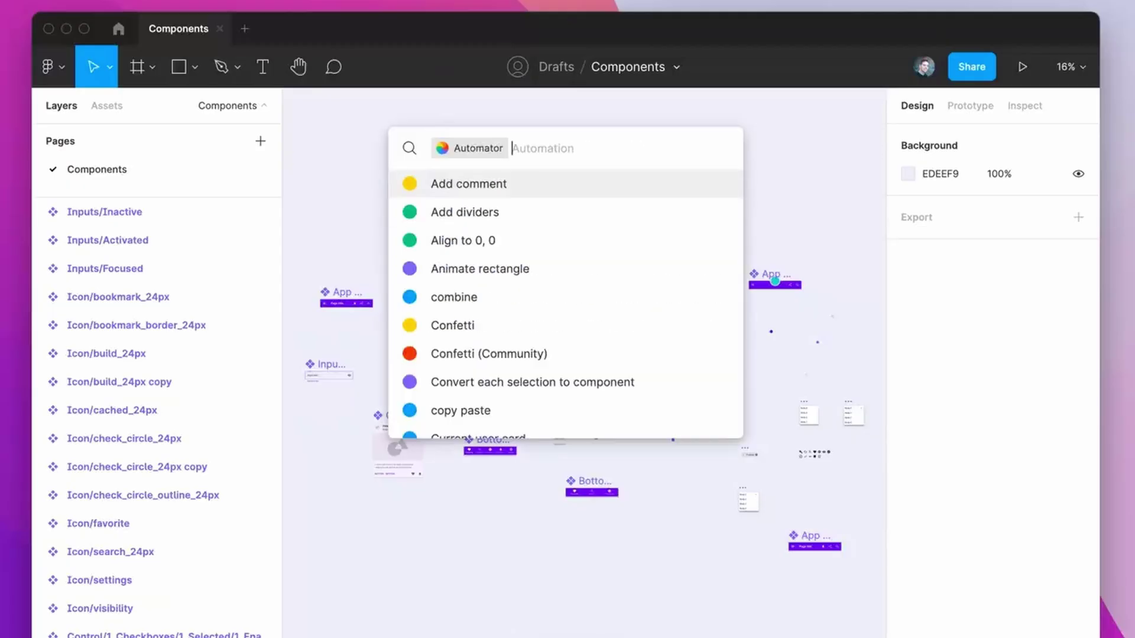
type("layout")
key("Return")
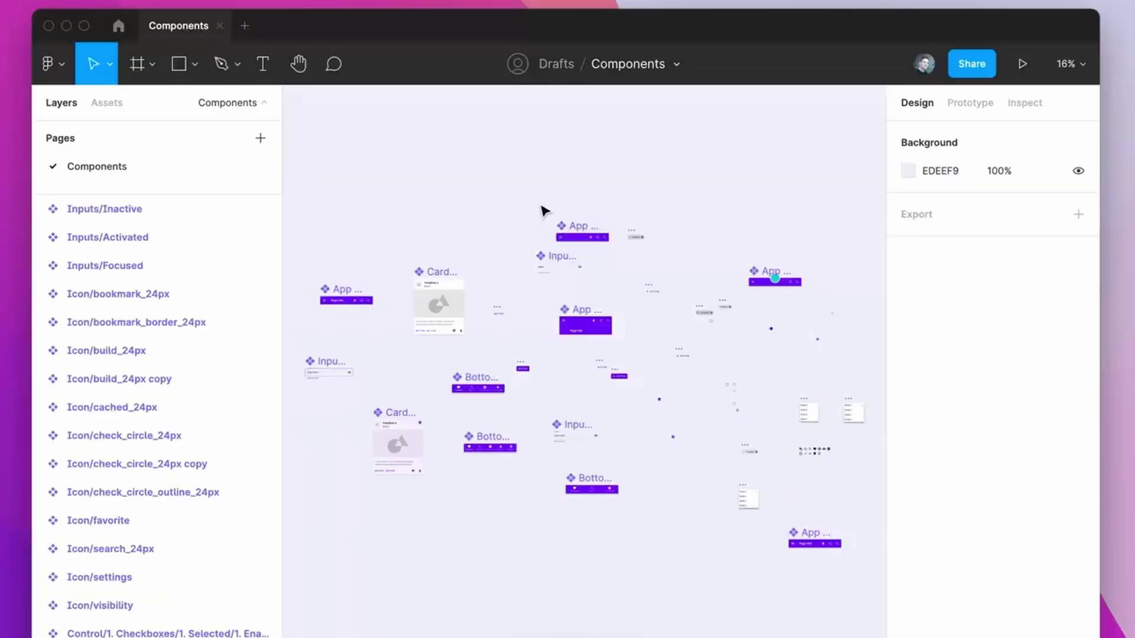
Rerun Layout components to sort the components into App bars, Bottom nav, Button and Card sections.
key("super+slash")
type("autom")
key("Down")
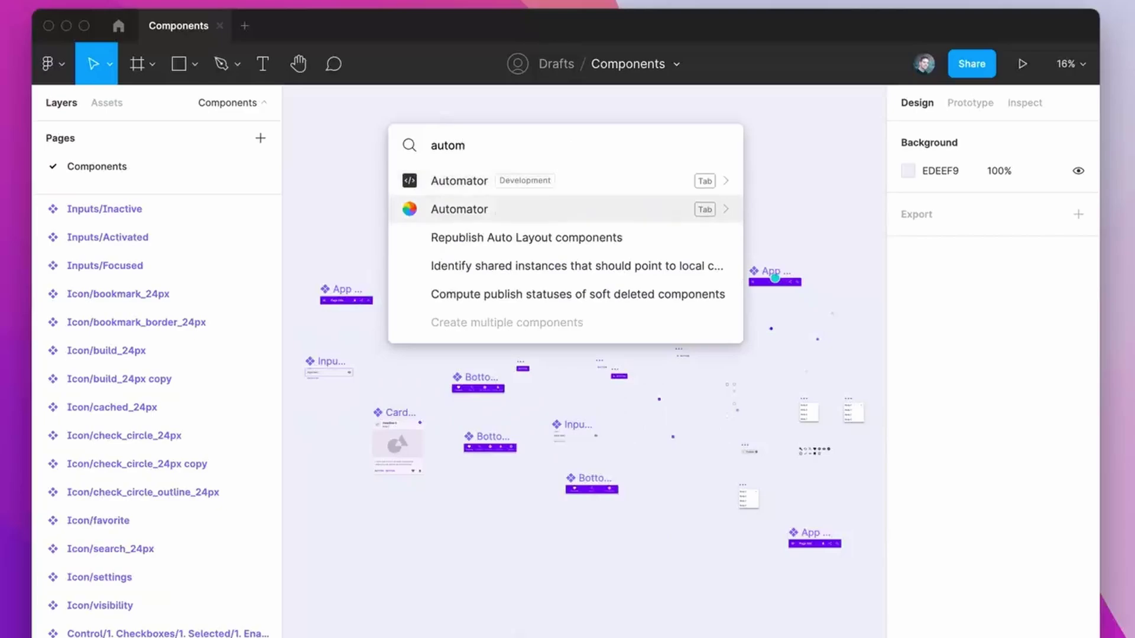
key("Return")
type("layout")
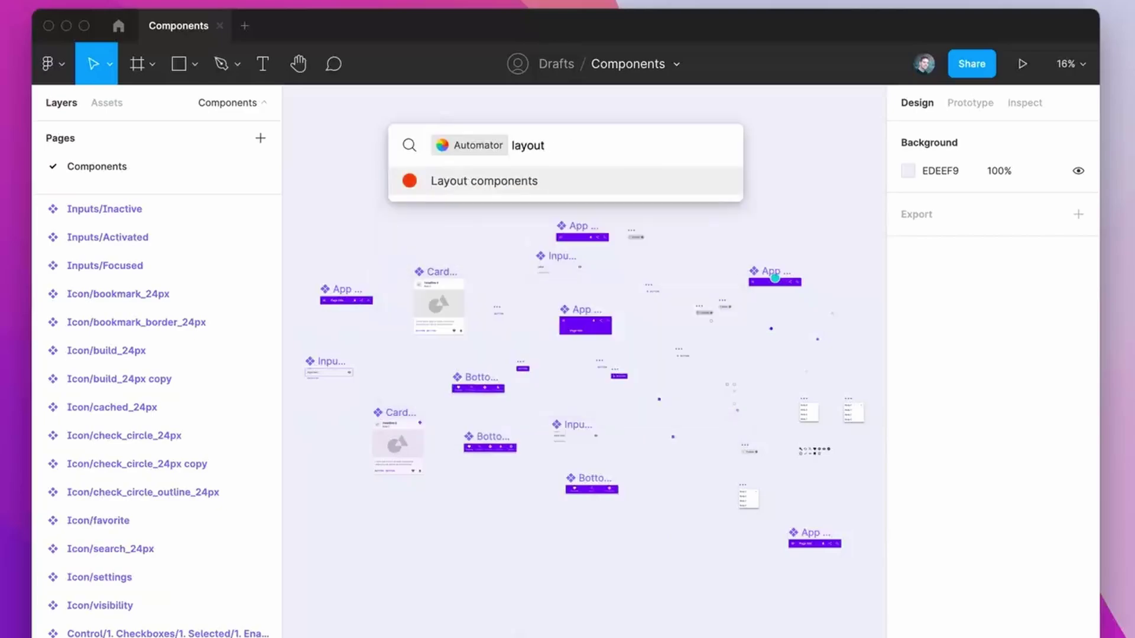
key("Return")
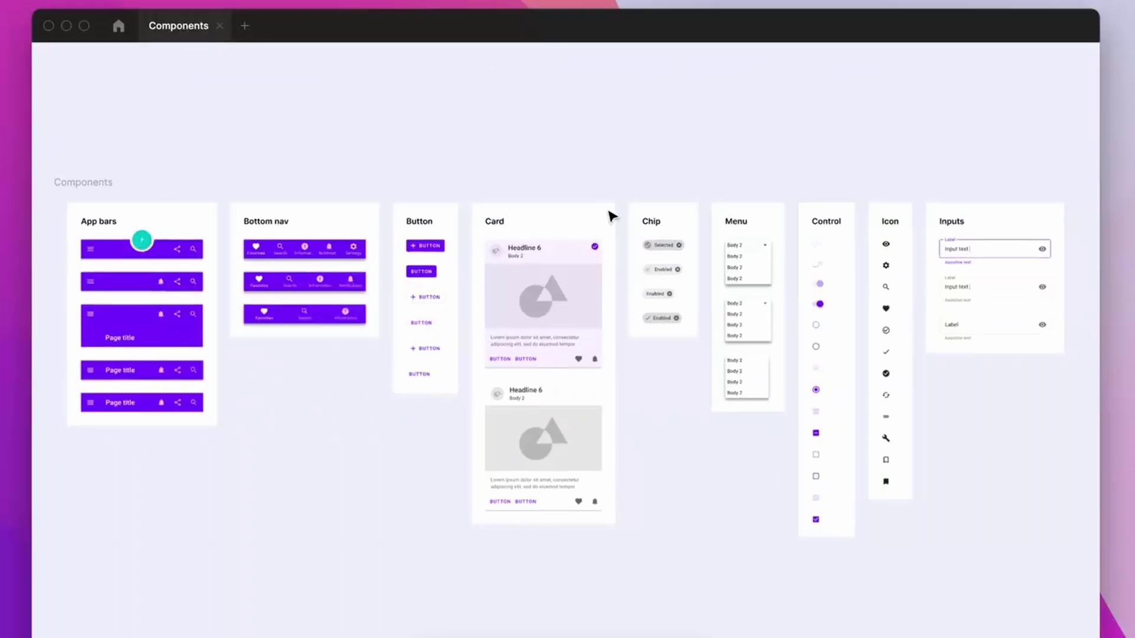
Fit everything in view and bring up the Automator plugin in quick actions again.
key("shift+1")
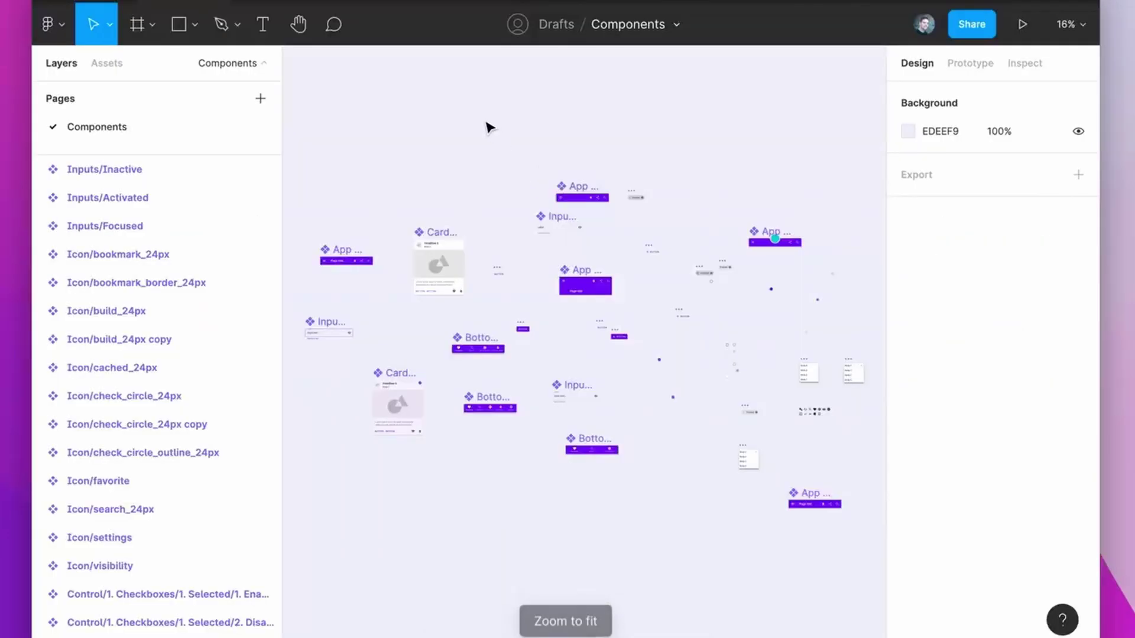
key("super+slash")
type("autom")
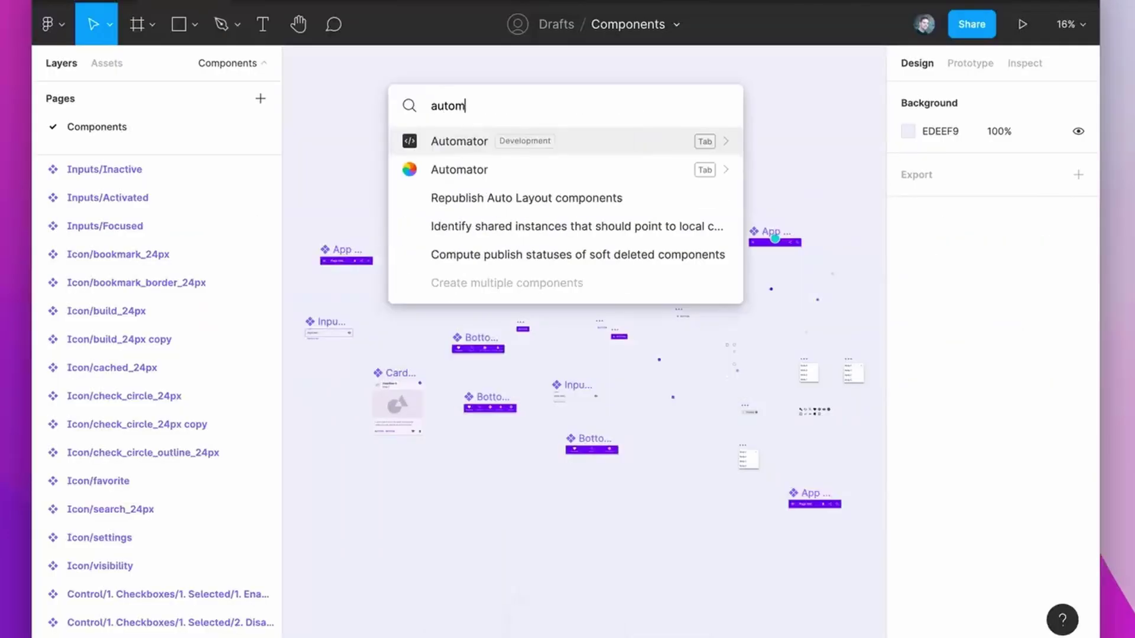
key("Down")
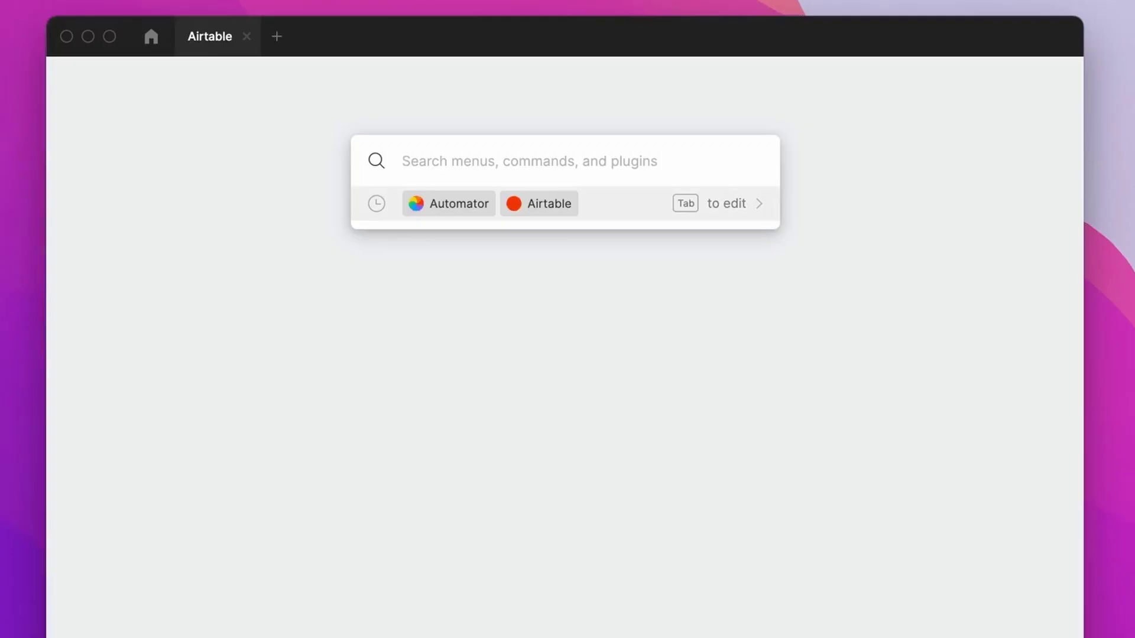
Run the recent Airtable automation three times to fill the file with product cards.
key("Return")
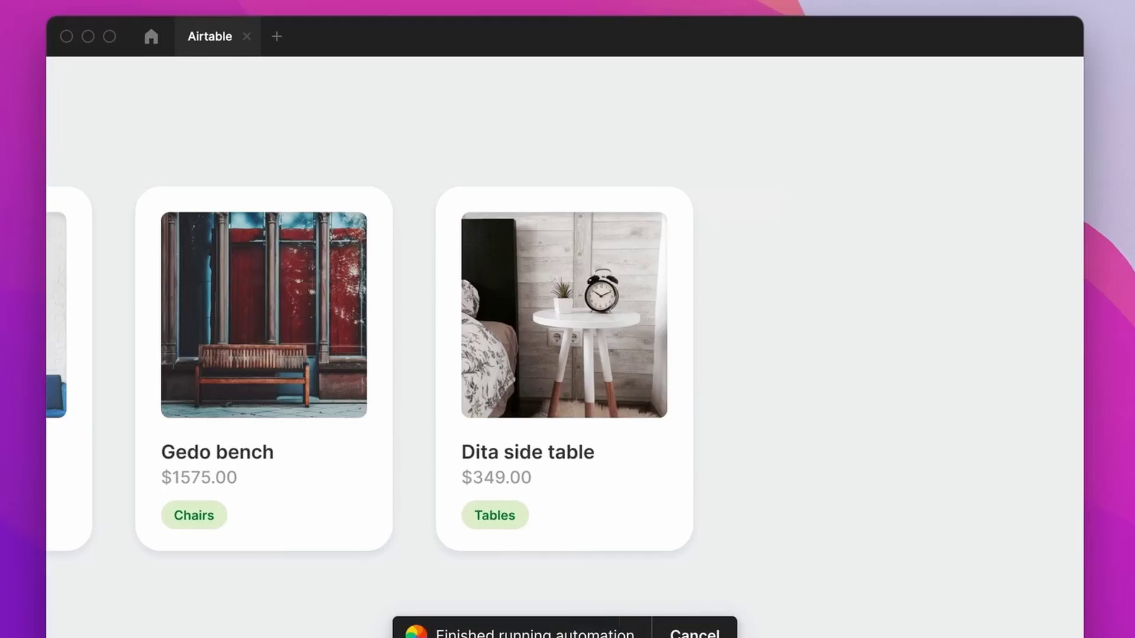
key("super+slash")
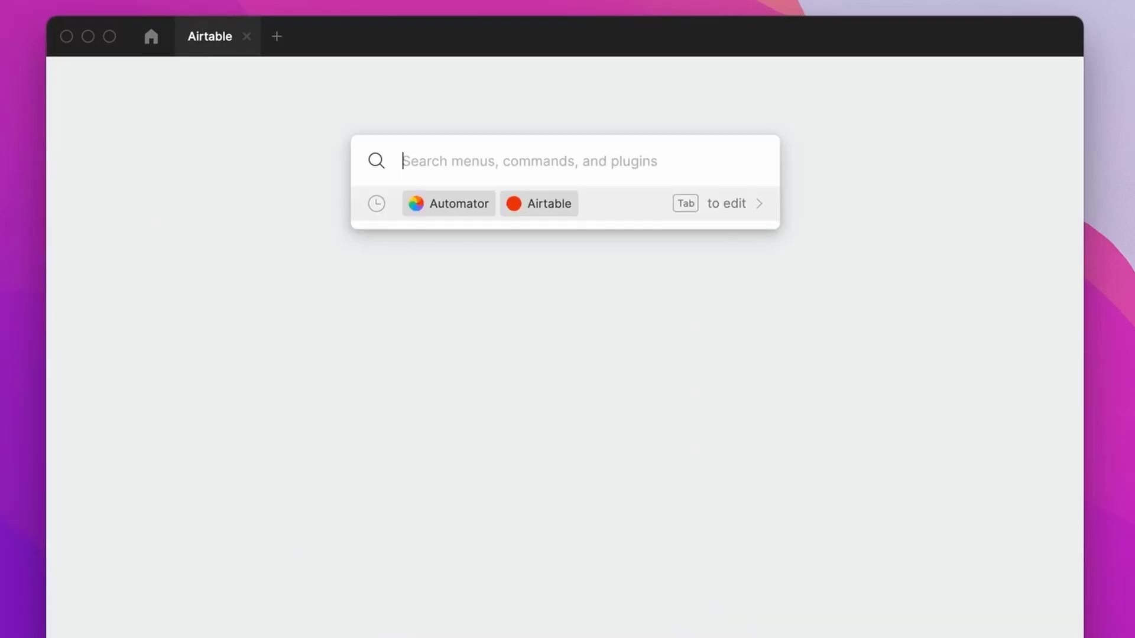
key("Return")
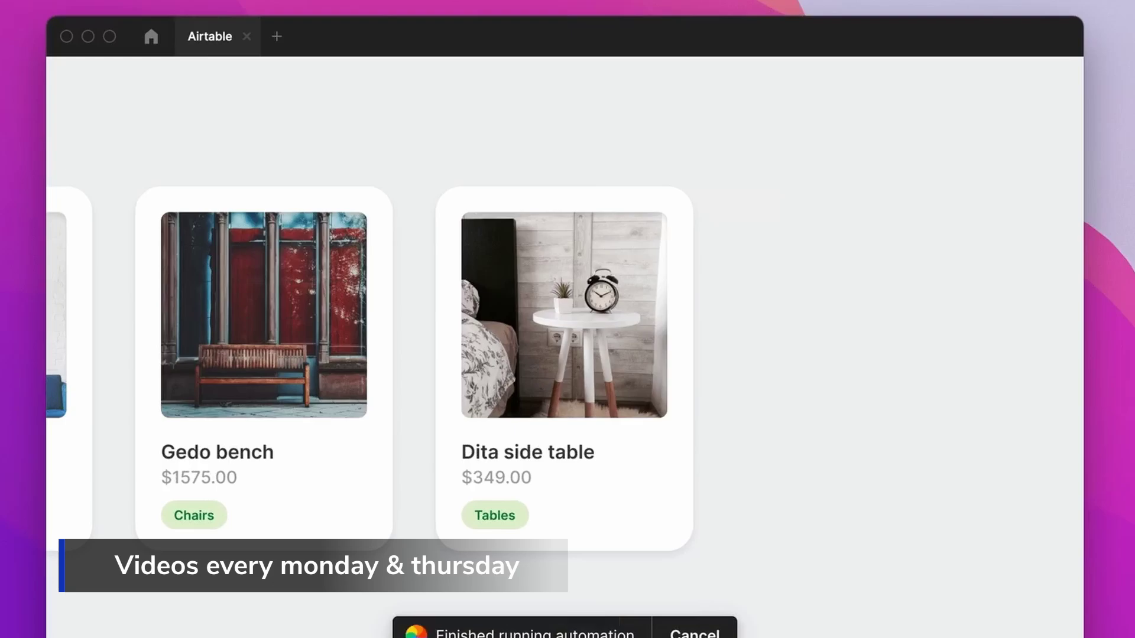
key("super+k")
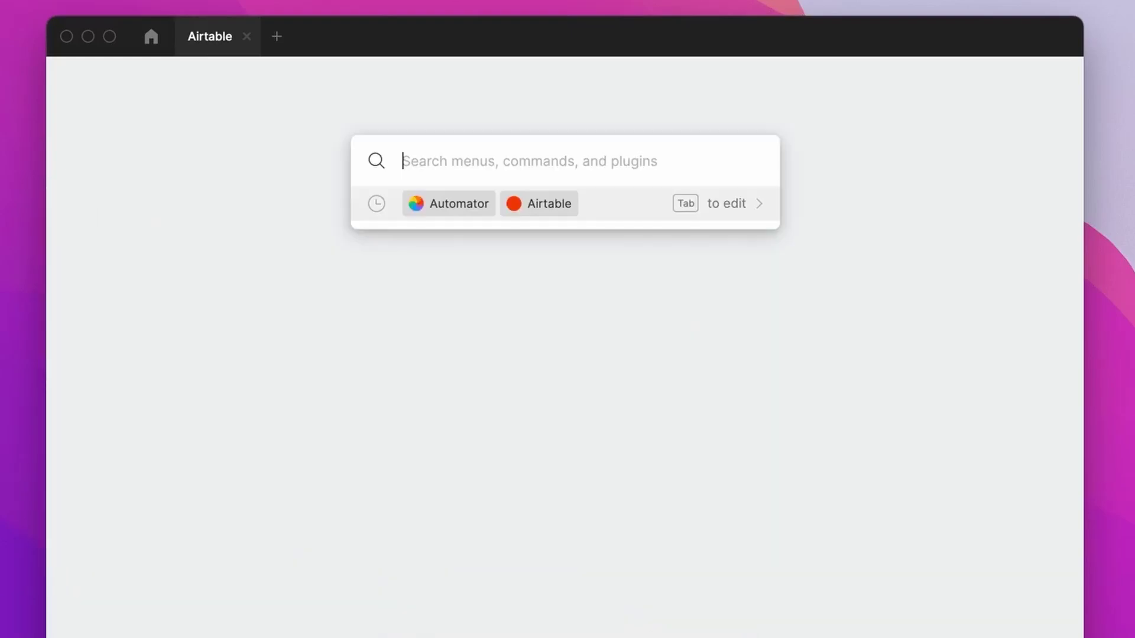
key("Return")
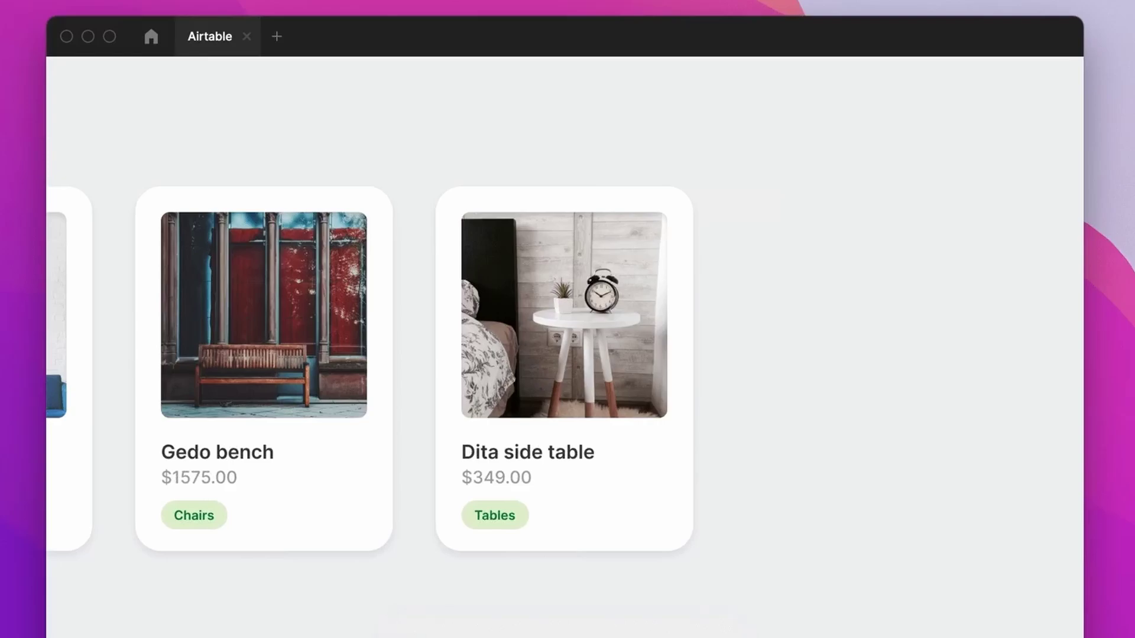
Zoom in on the Welcome to Automator frame and survey the surrounding canvas.
key("super+slash")
left_click(269, 282)
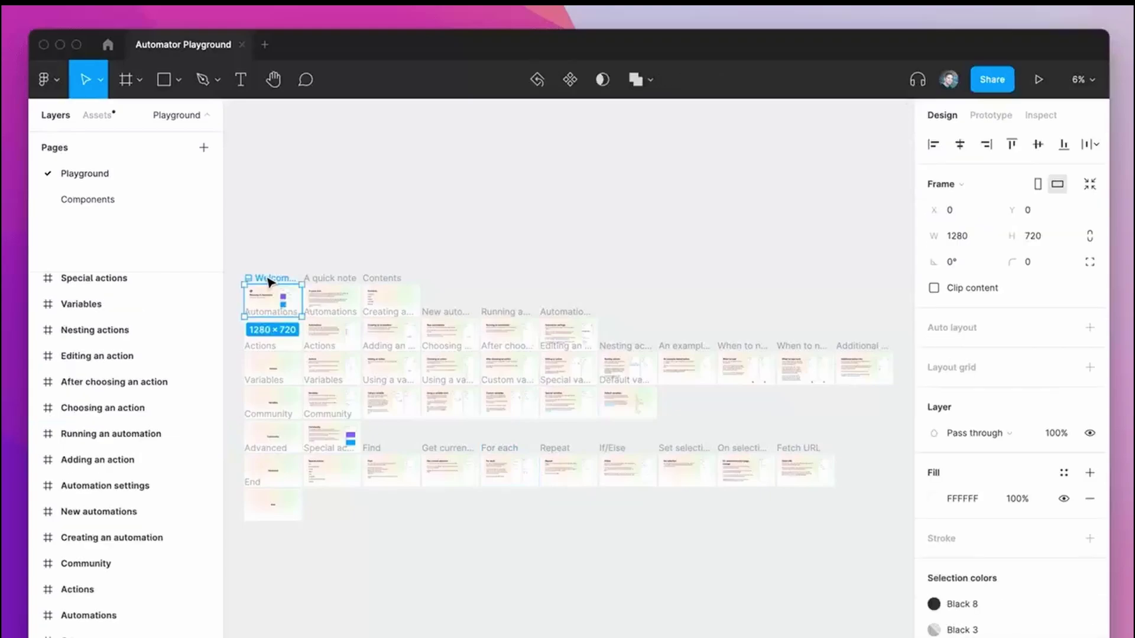
key("shift+2")
left_click(370, 180)
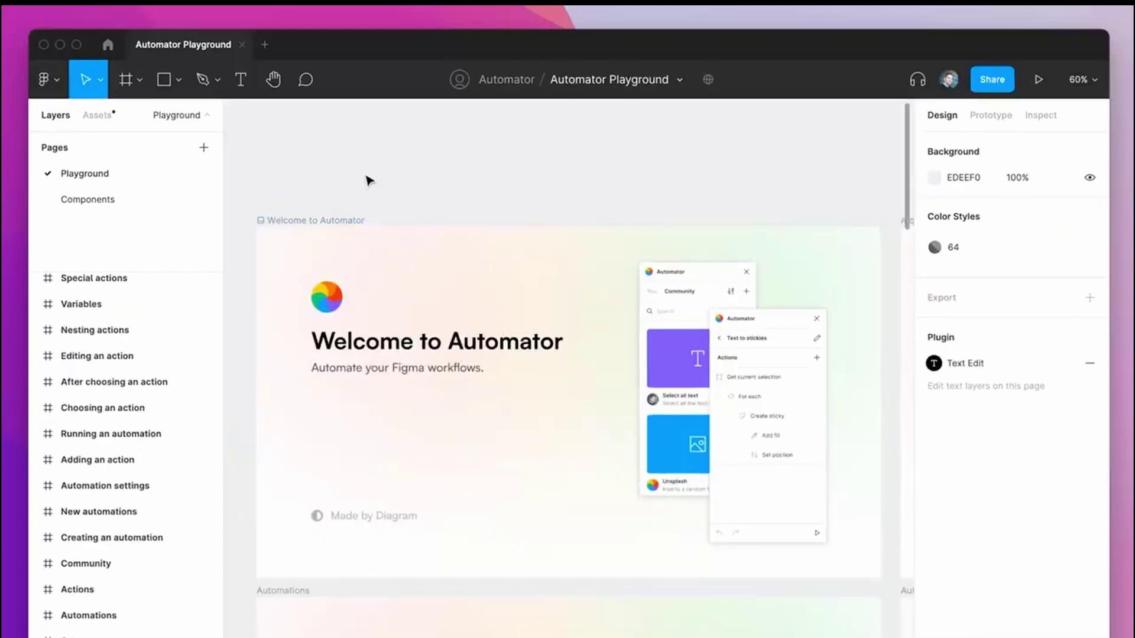
scroll(369, 180, "right", 15)
scroll(370, 181, "down", 6)
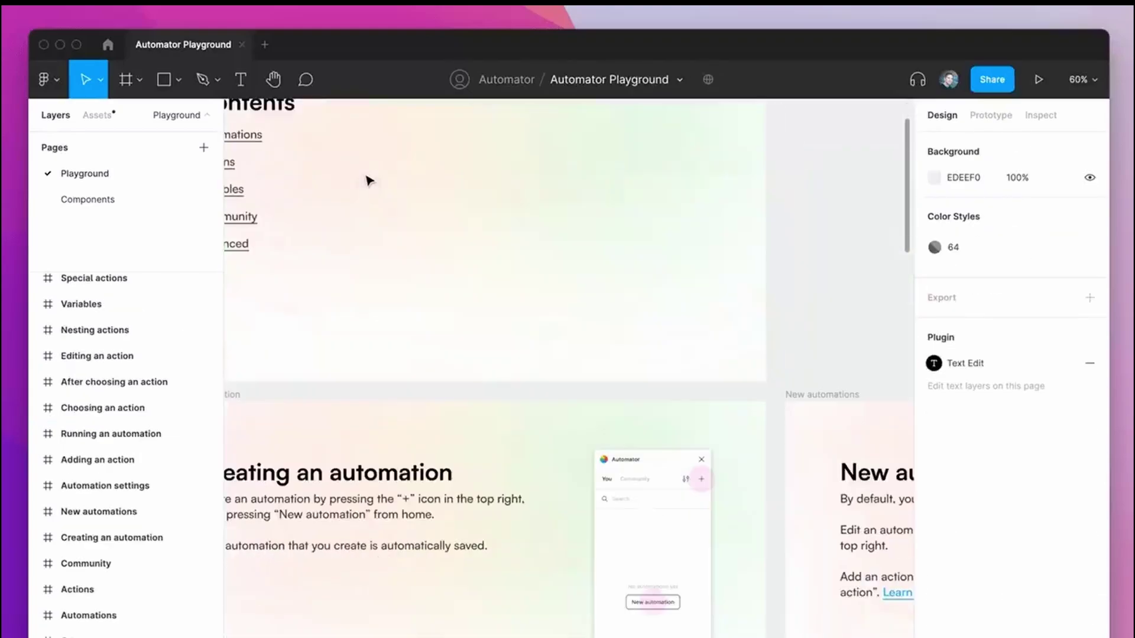
scroll(458, 326, "right", 5)
scroll(458, 326, "down", 3)
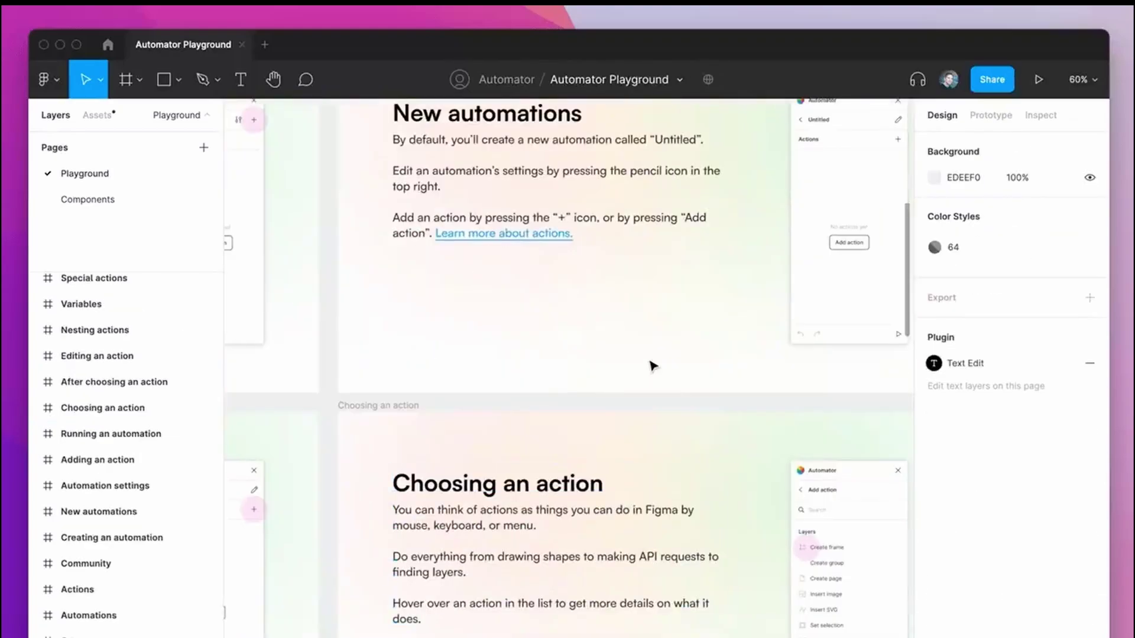
key("shift+1")
Run Automator's Table of Contents automation on the Playground file.
key("ctrl+slash")
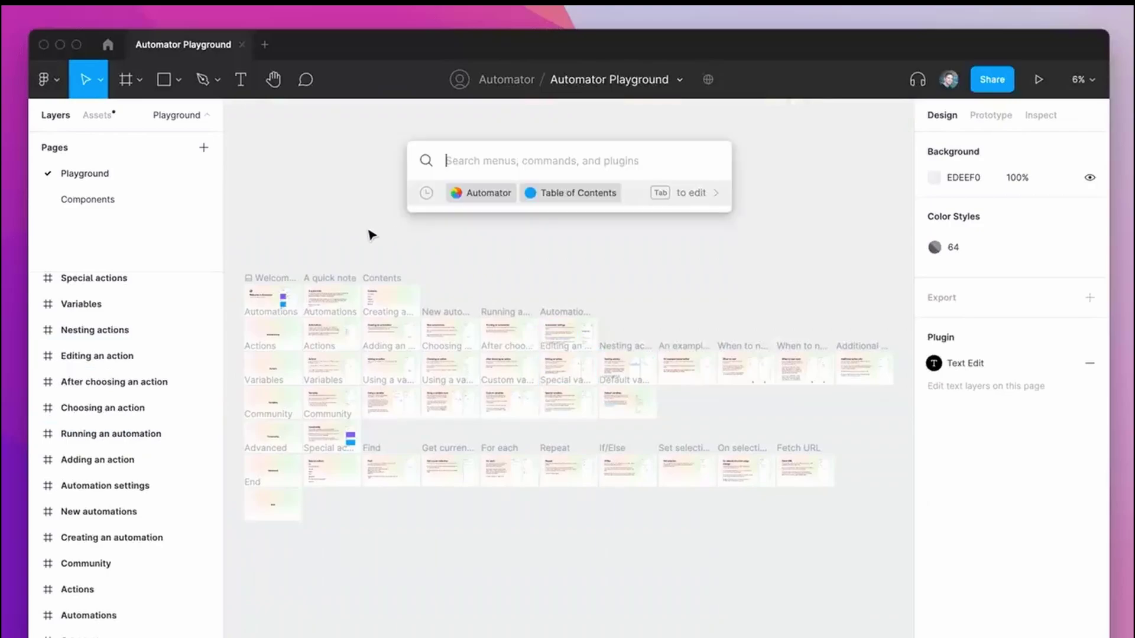
type("autom")
key("Down")
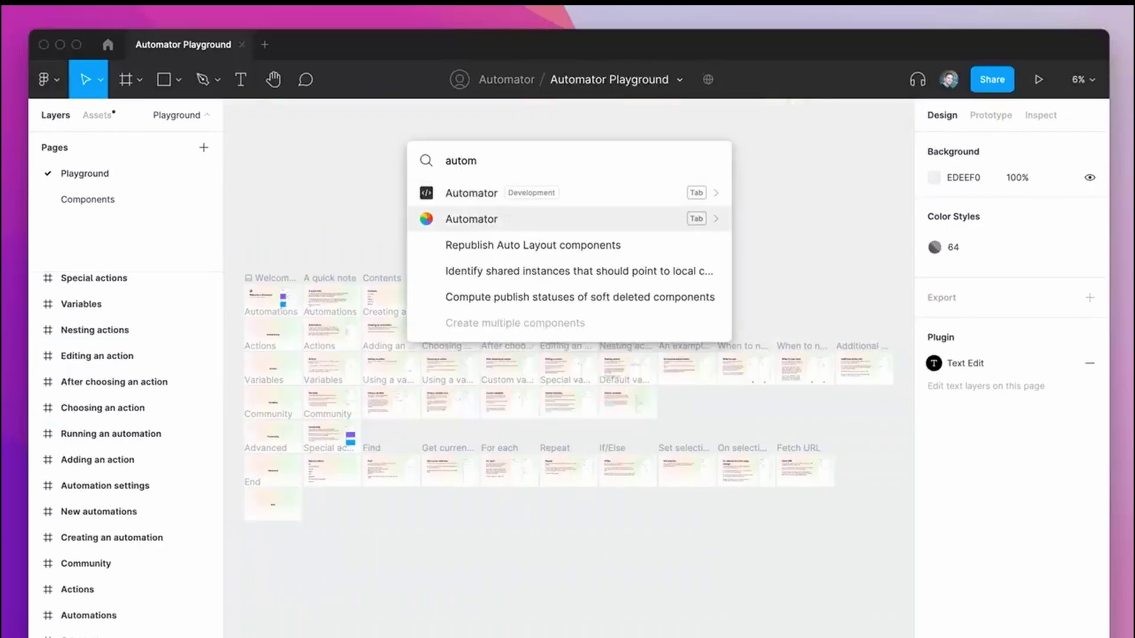
key("Return")
type("table")
key("Return")
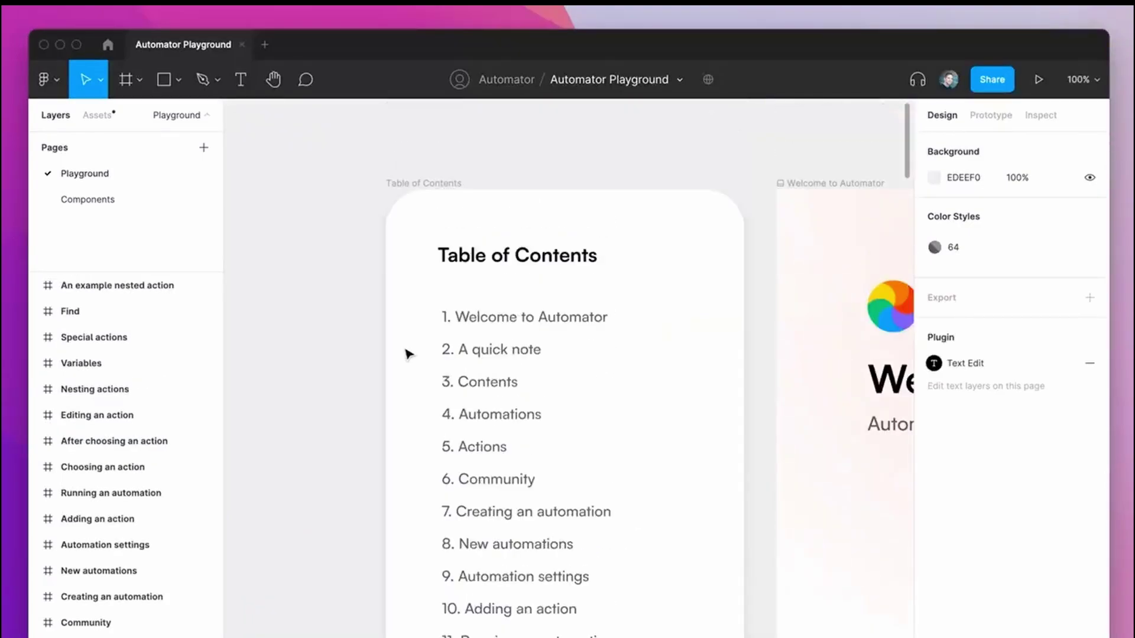
Inspect the generated contents list beside the Welcome to Automator frame.
scroll(408, 355, "down", 20)
scroll(408, 355, "up", 15)
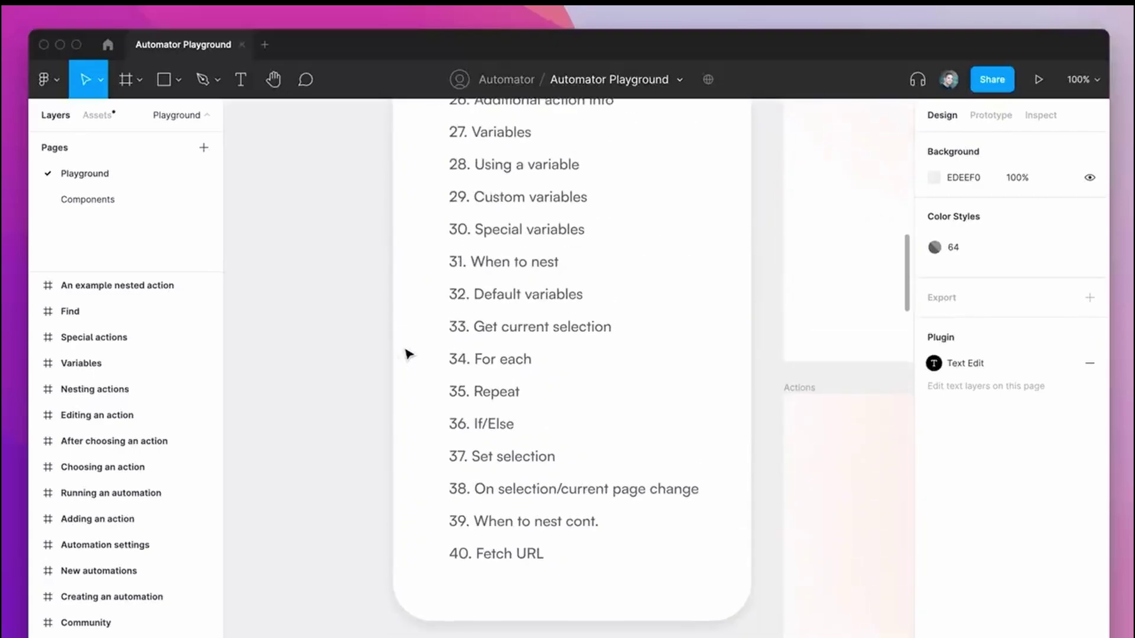
scroll(407, 355, "up", 8)
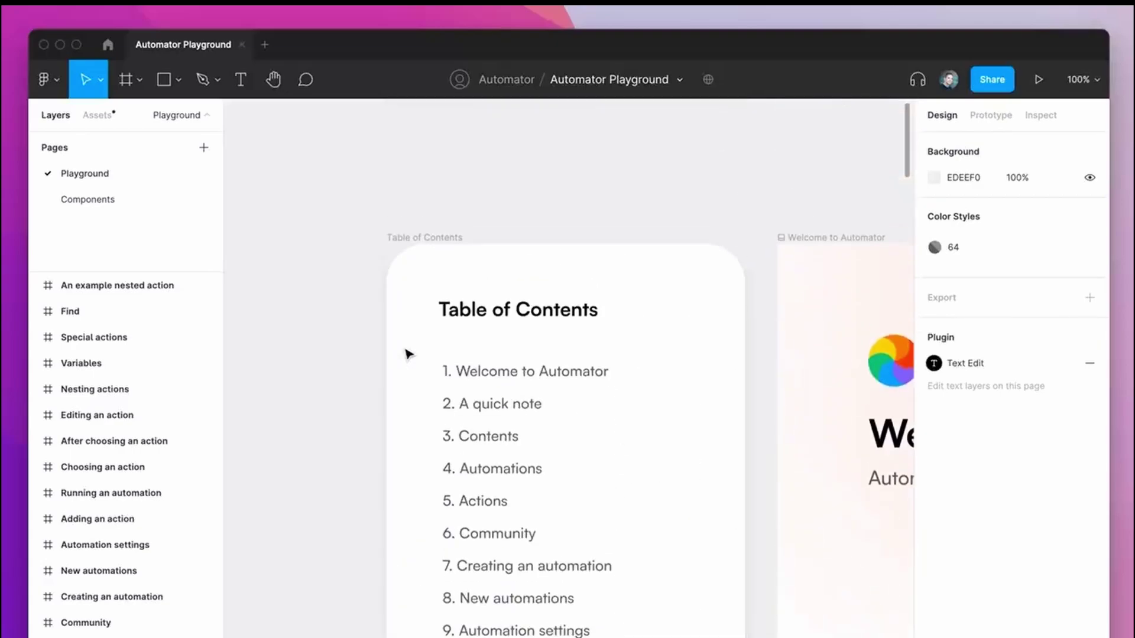
key("shift+1")
key("shift+2")
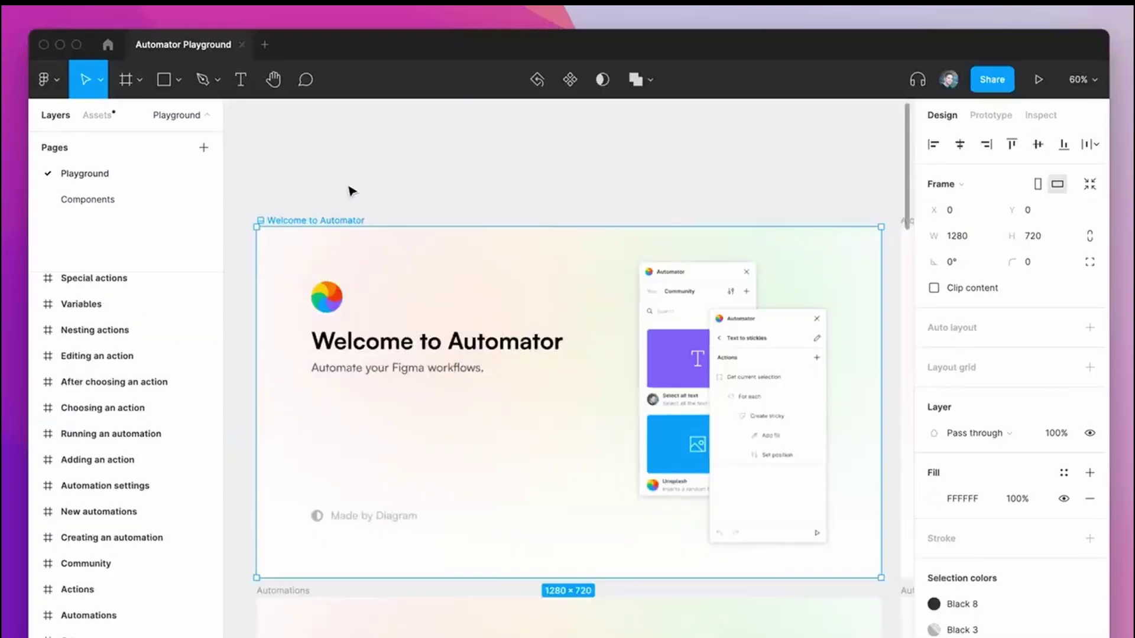
key("Escape")
scroll(370, 178, "right", 10)
scroll(370, 178, "right", 10)
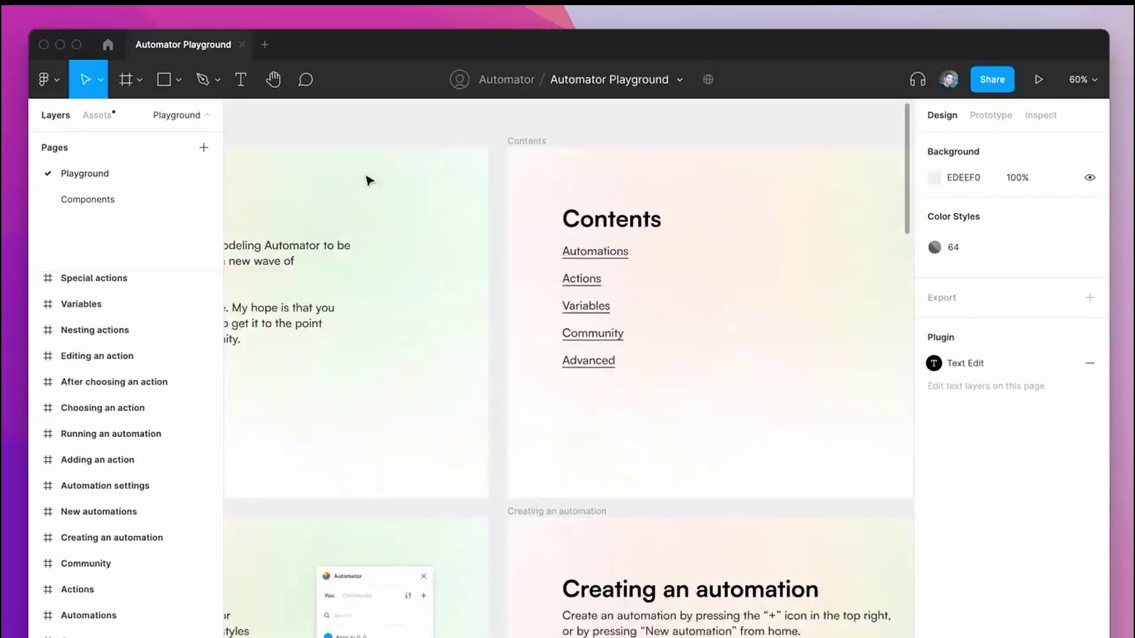
scroll(458, 325, "down", 10)
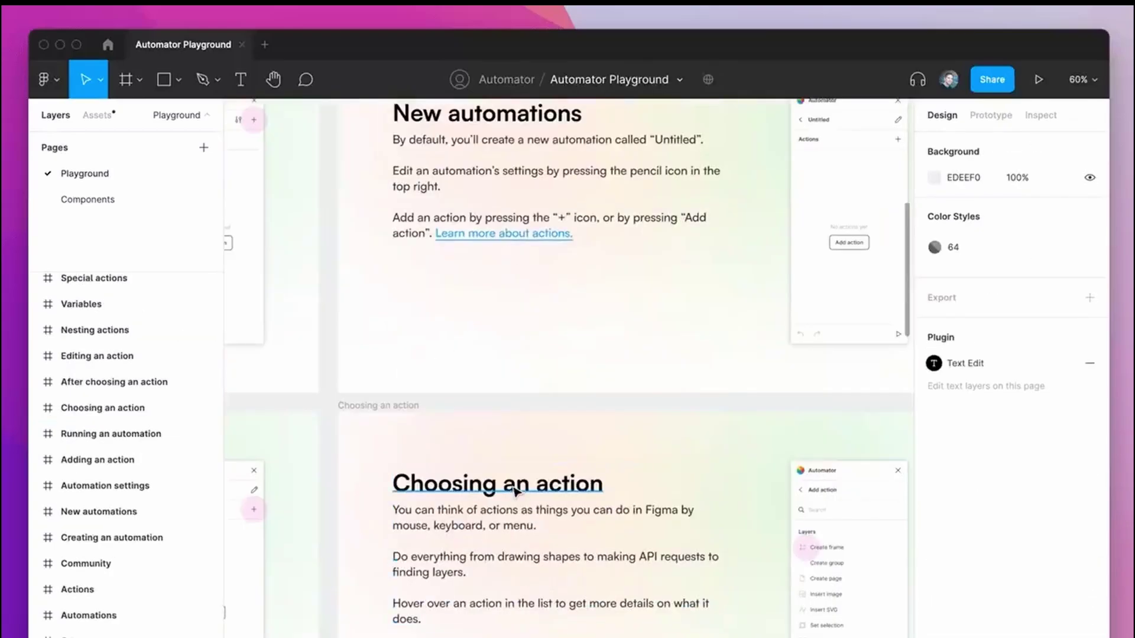
key("shift+1")
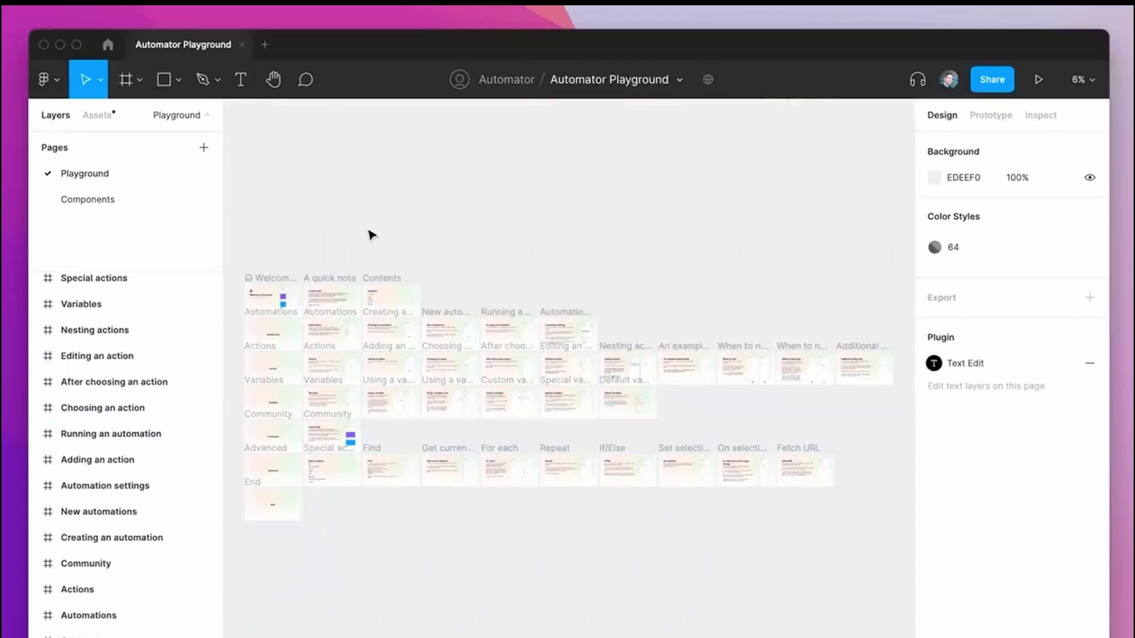
Run Table of Contents once more to refresh the section list.
key("super+slash")
type("autom")
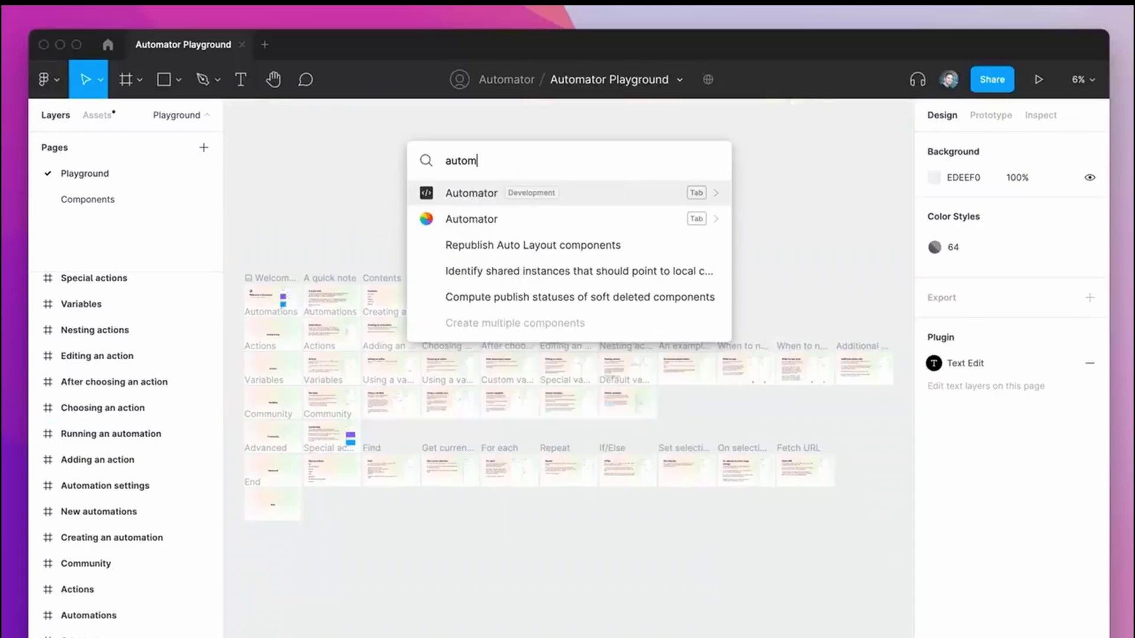
key("Tab")
type("tab")
key("Return")
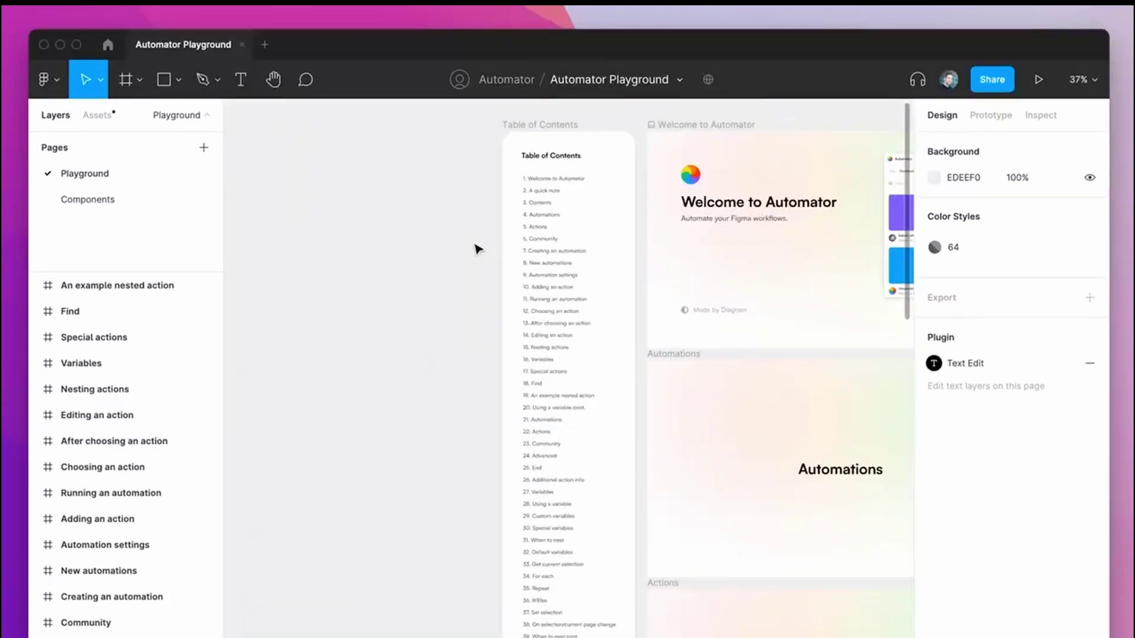
Select the Home screen's layers and turn them into grey blocks with Placeholder.
left_click_drag(718, 608, 346, 140)
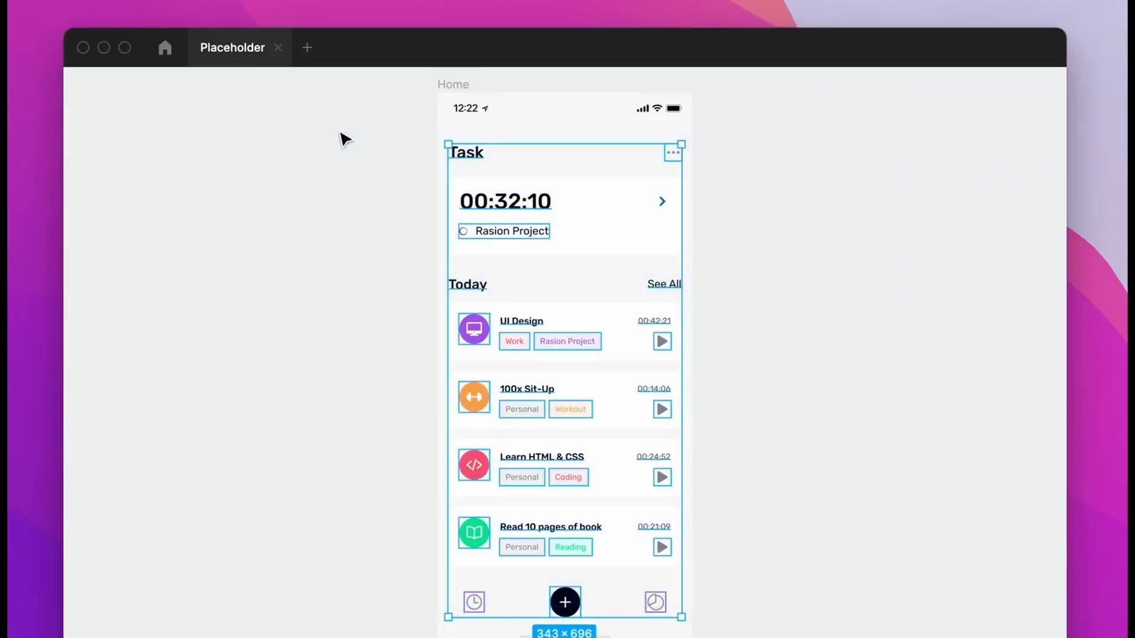
key("super+slash")
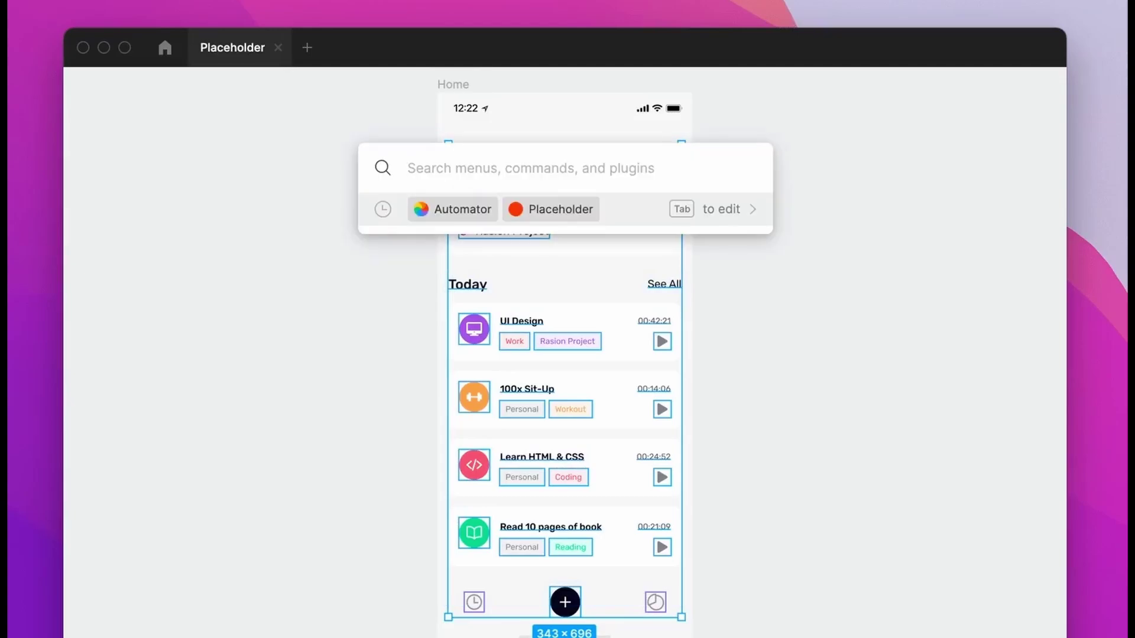
key("Return")
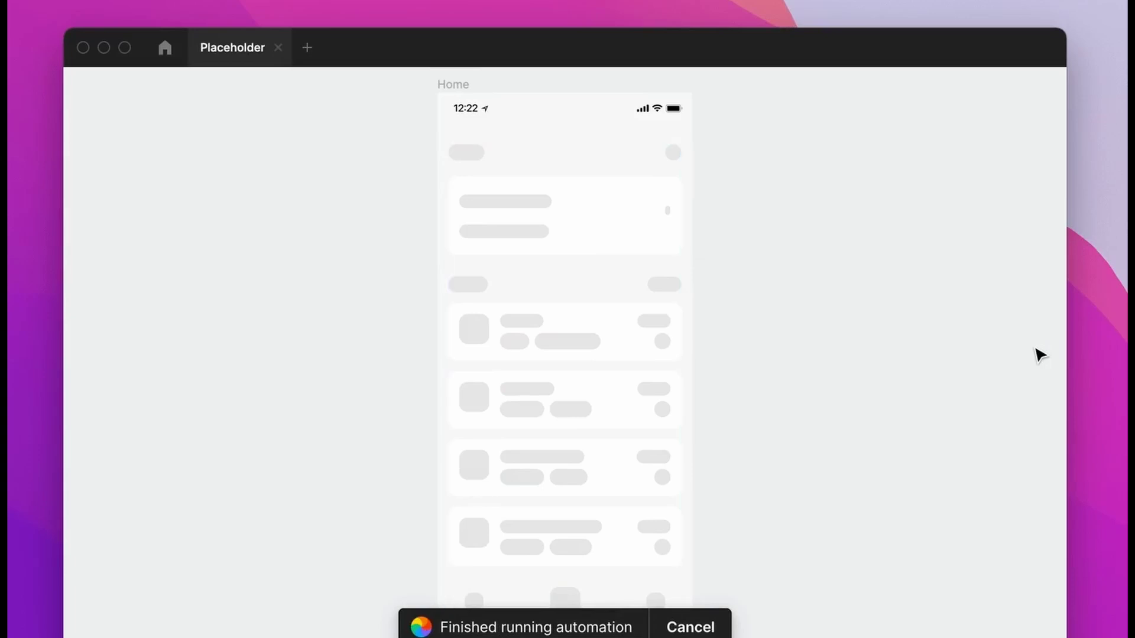
Undo, reselect the phone screen and apply Placeholder again.
key("ctrl+z")
left_click_drag(719, 607, 341, 135)
key("super+slash")
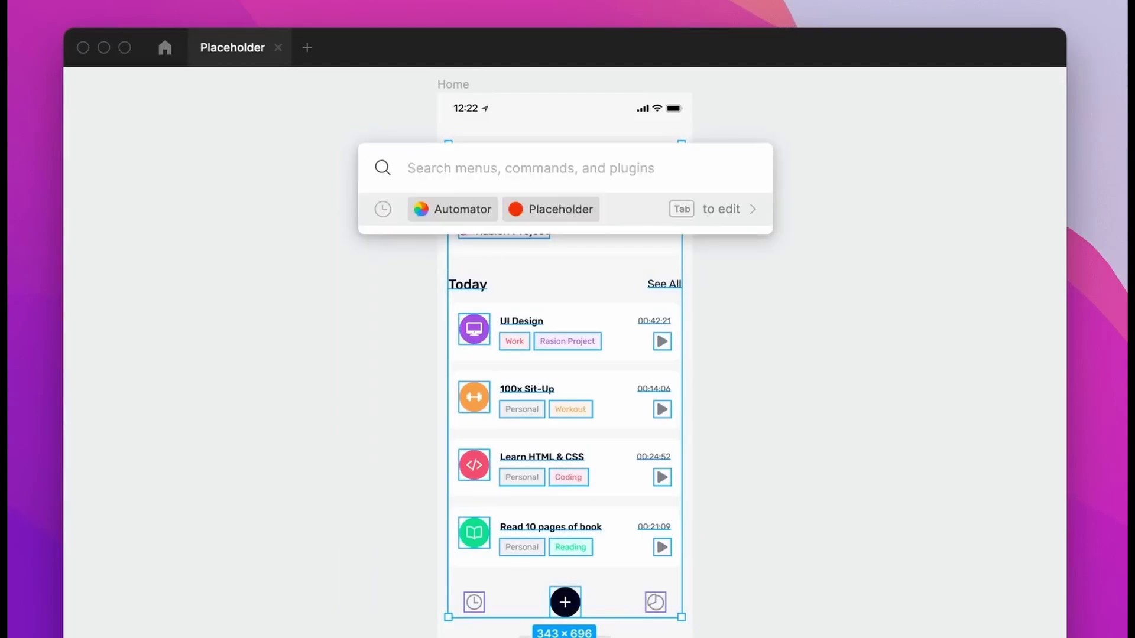
key("Return")
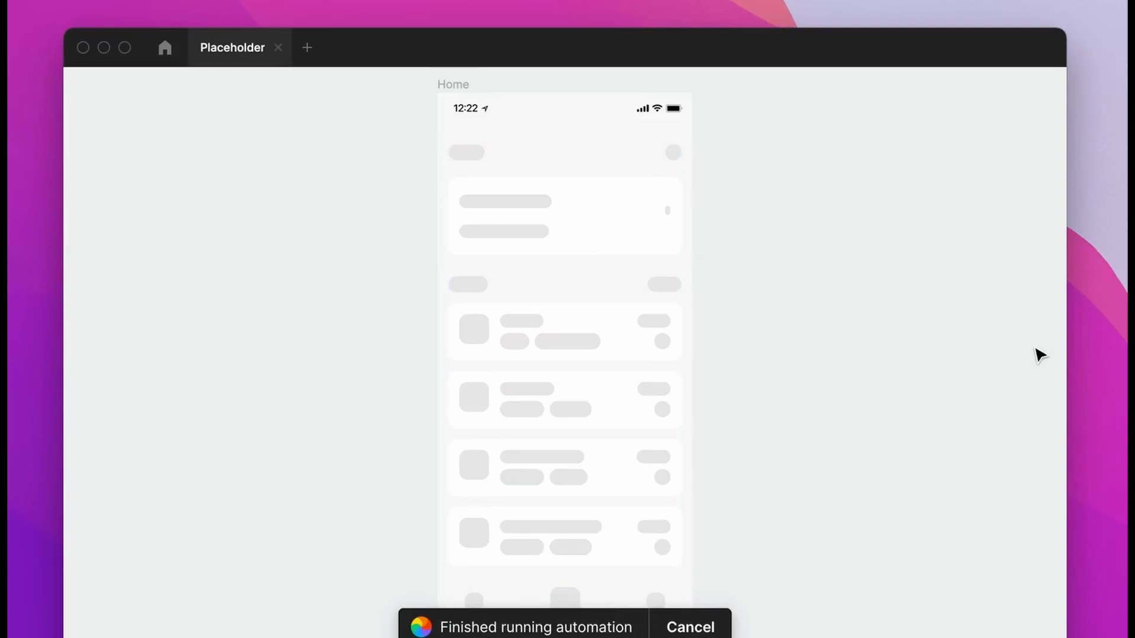
Restore the real content and run Placeholder on the reselected screen a final time.
key("super+z")
left_click_drag(719, 608, 345, 140)
key("super+slash")
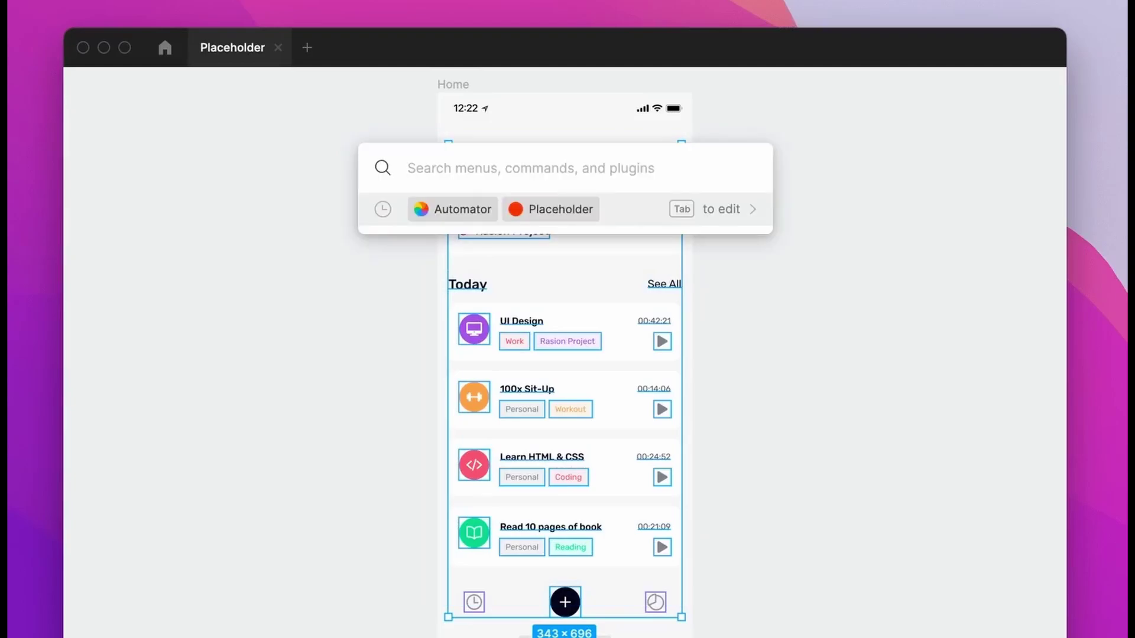
key("Return")
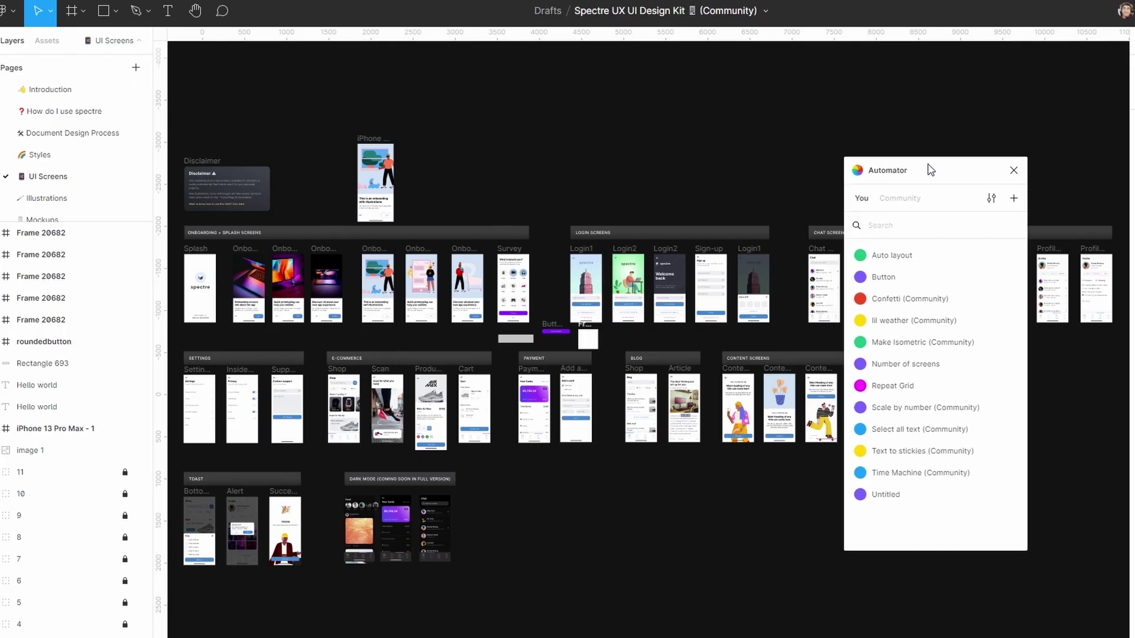
Move the Automator automations panel aside in the Spectre UI kit file.
left_click_drag(928, 170, 959, 160)
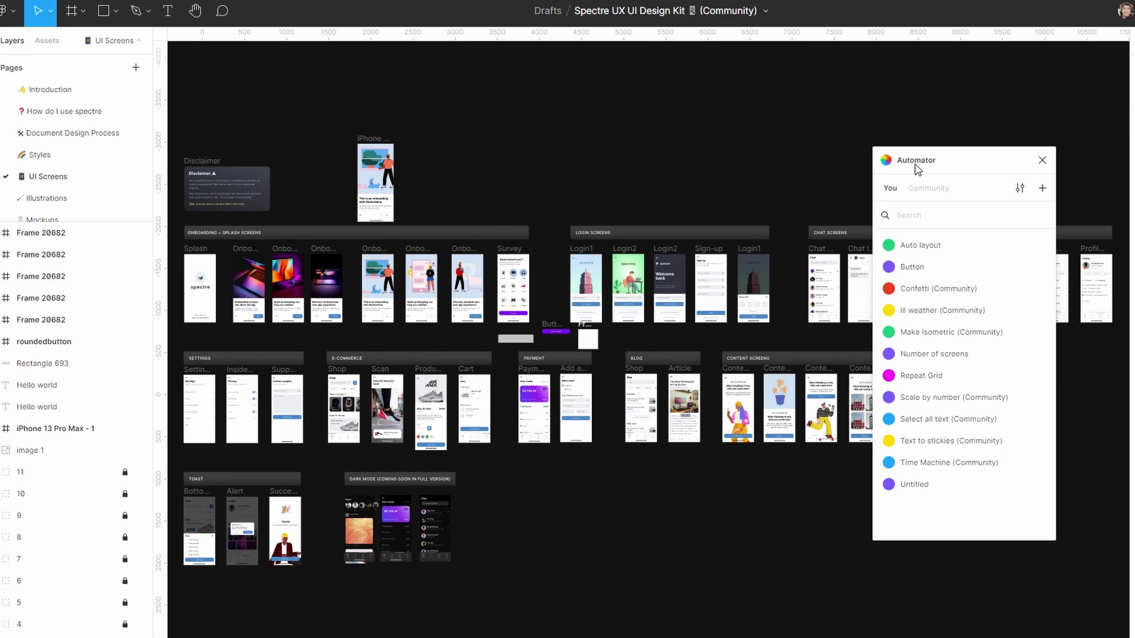
Scroll through Community automations such as Find and replace text and Scale by number.
left_click_drag(917, 170, 942, 157)
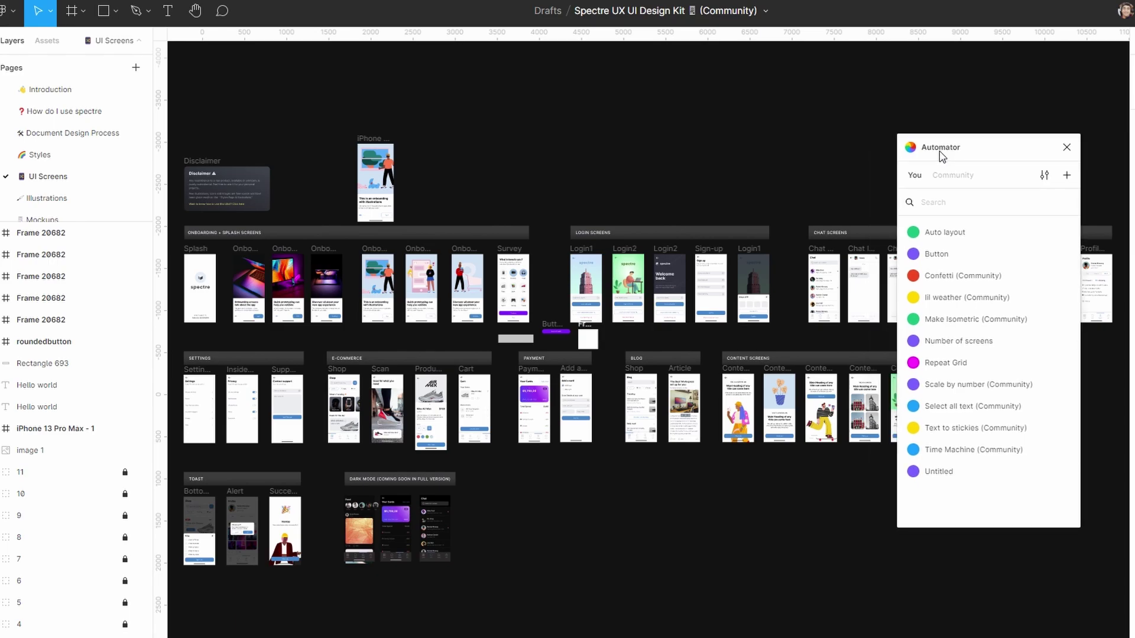
left_click(958, 177)
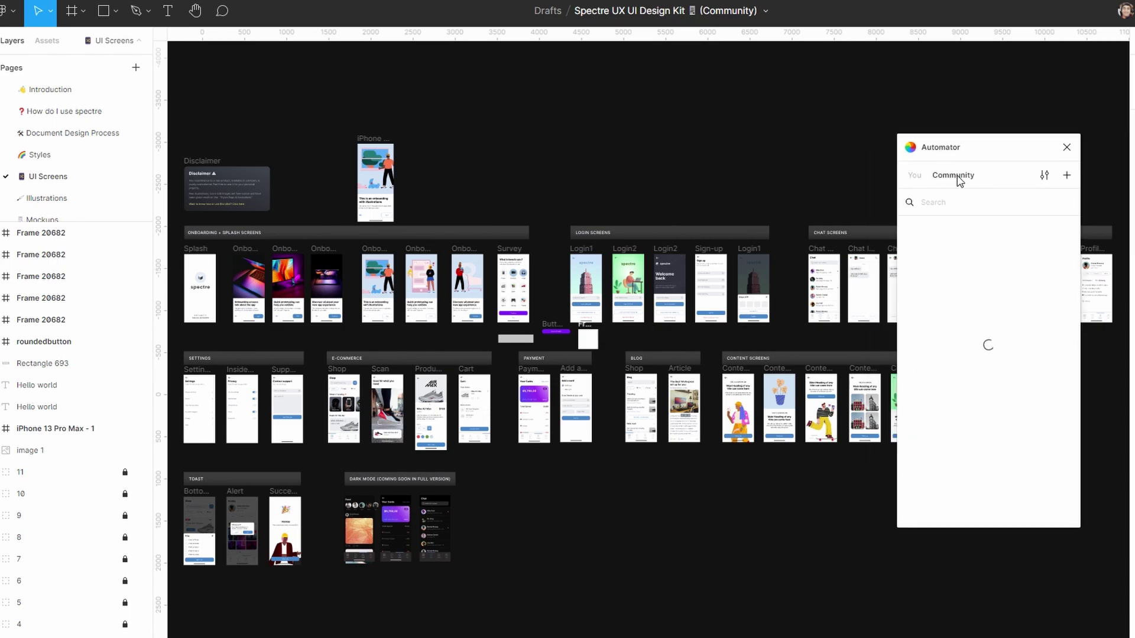
scroll(974, 414, "down", 10)
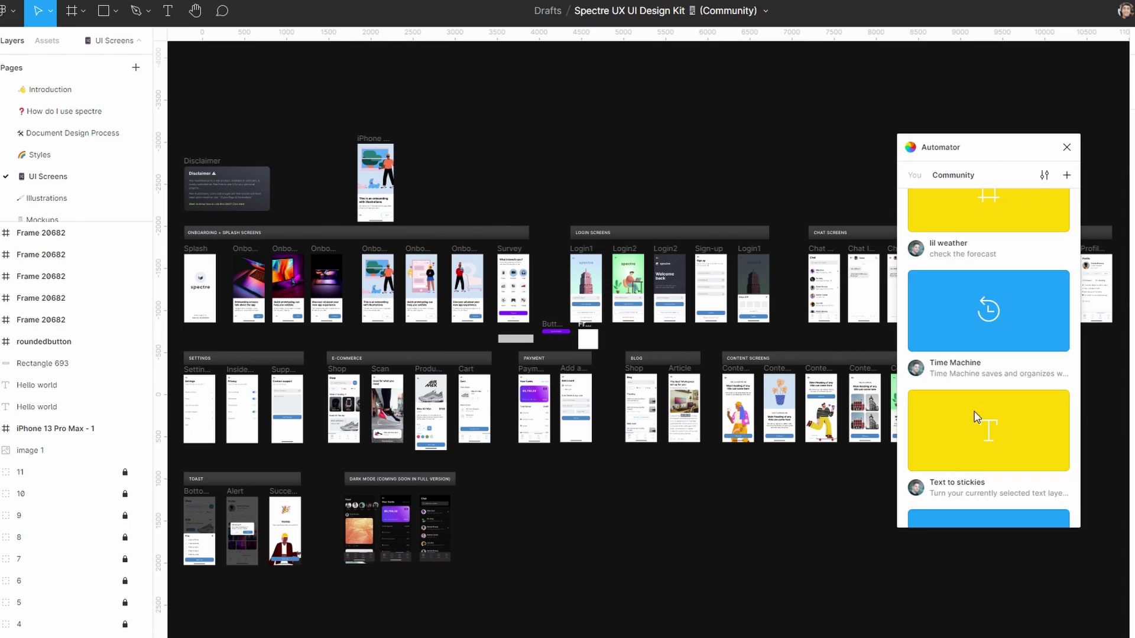
scroll(976, 414, "up", 10)
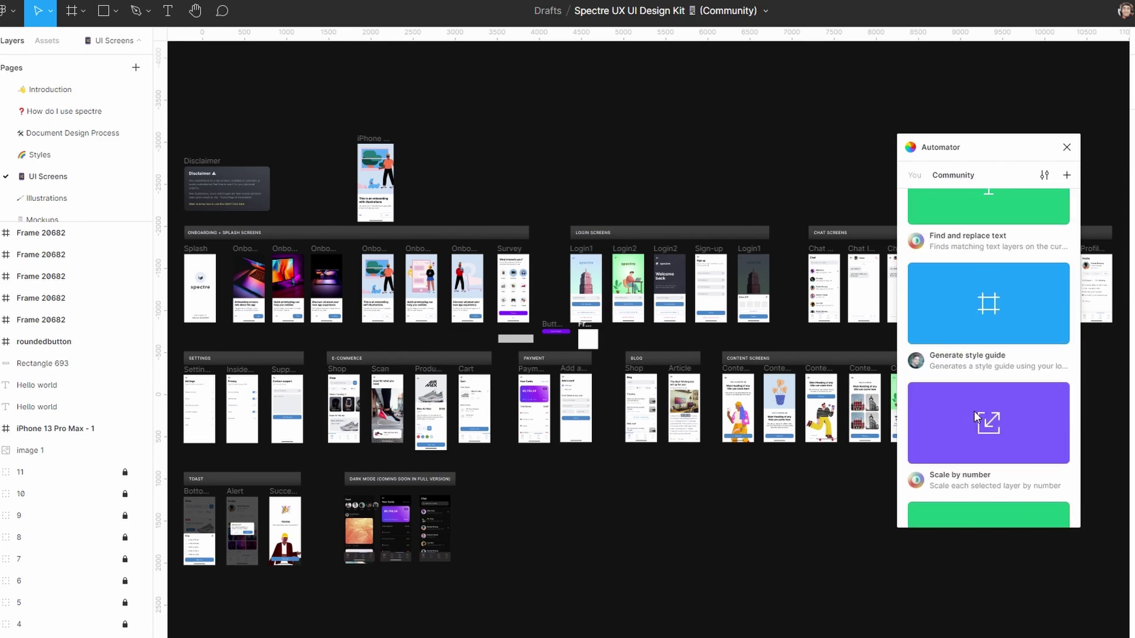
left_click_drag(960, 151, 983, 139)
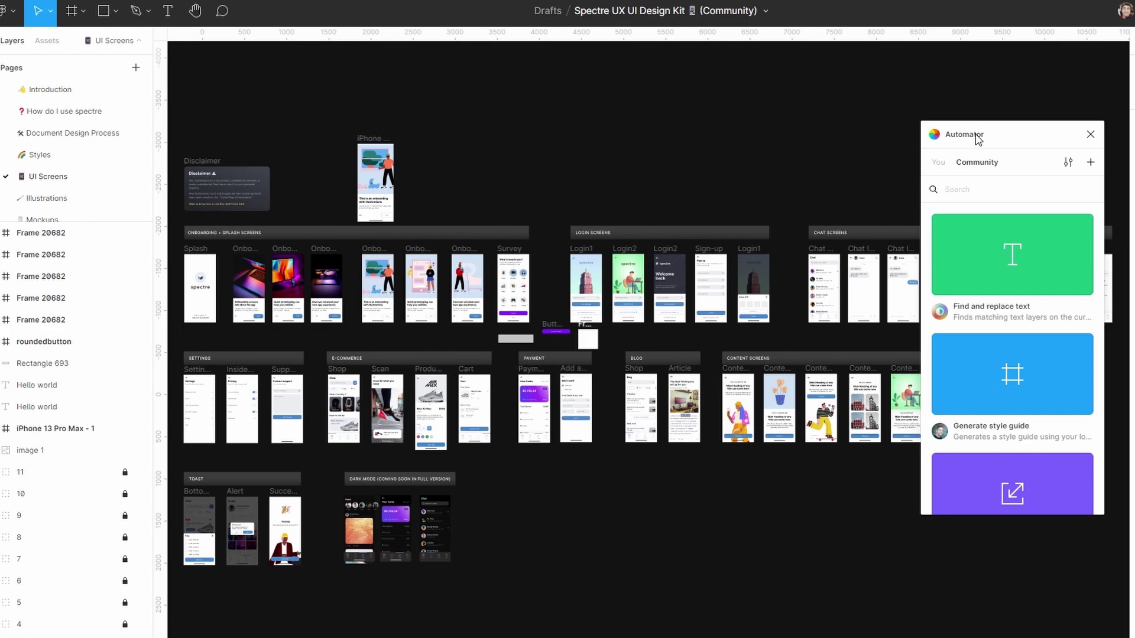
scroll(1020, 336, "down", 10)
scroll(1020, 335, "up", 10)
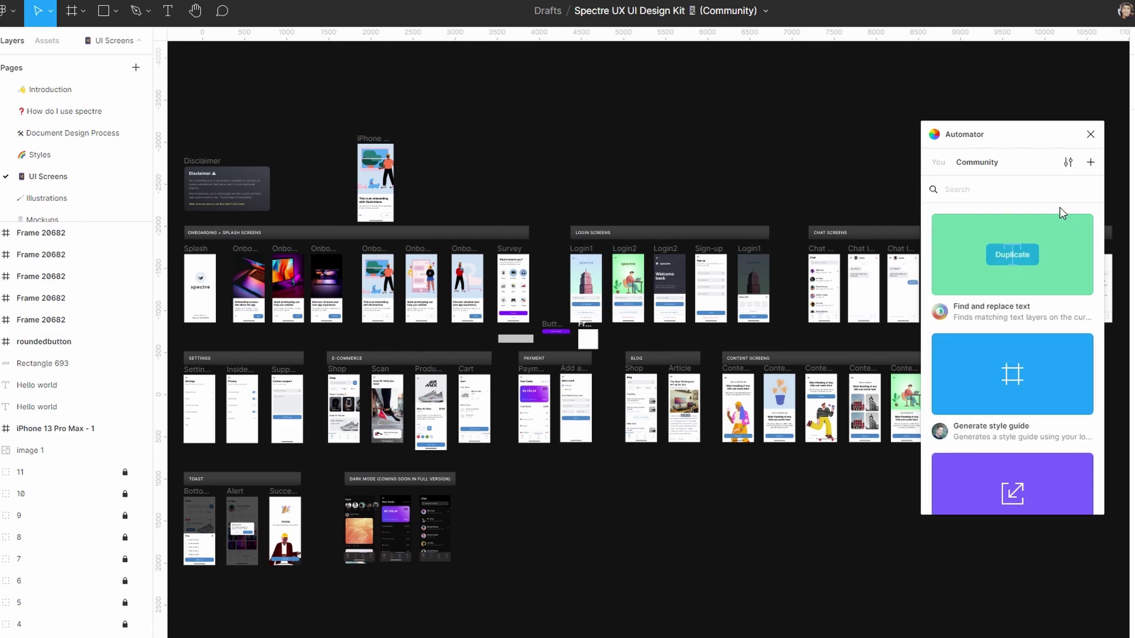
Return to the You tab listing your own automations.
left_click(938, 161)
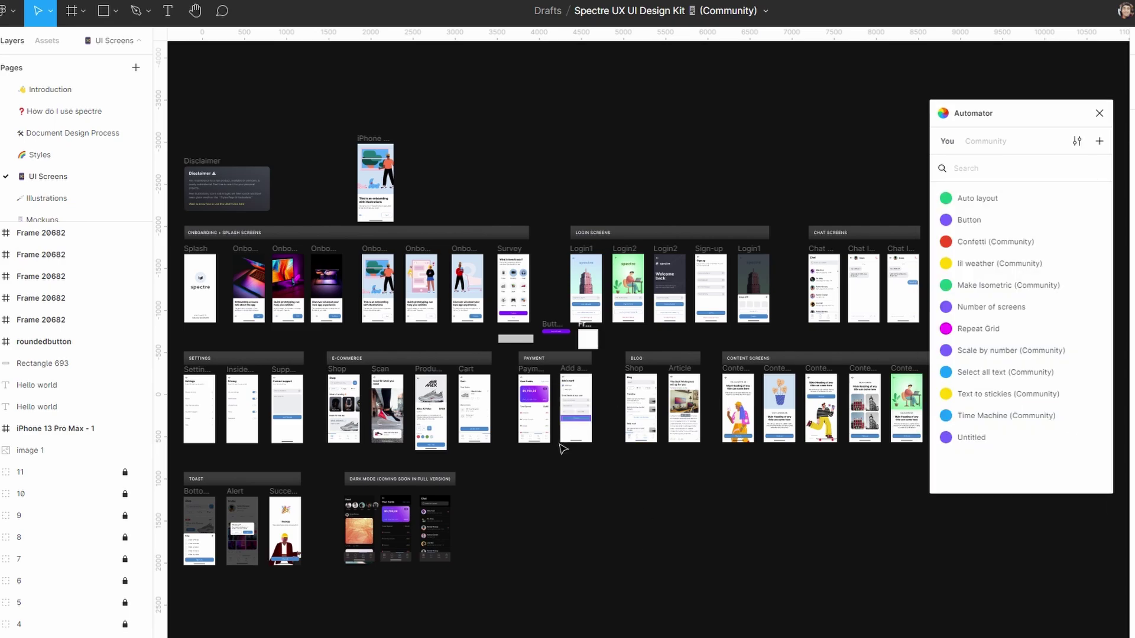
scroll(727, 470, "up", 5)
scroll(727, 470, "up", 3)
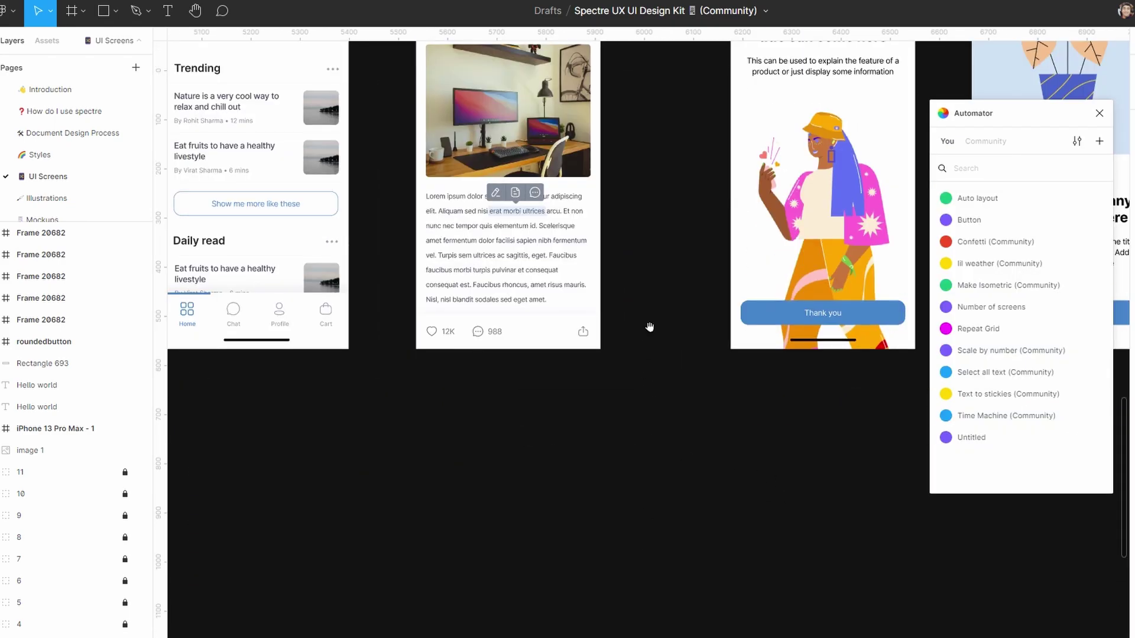
scroll(680, 431, "up", 4)
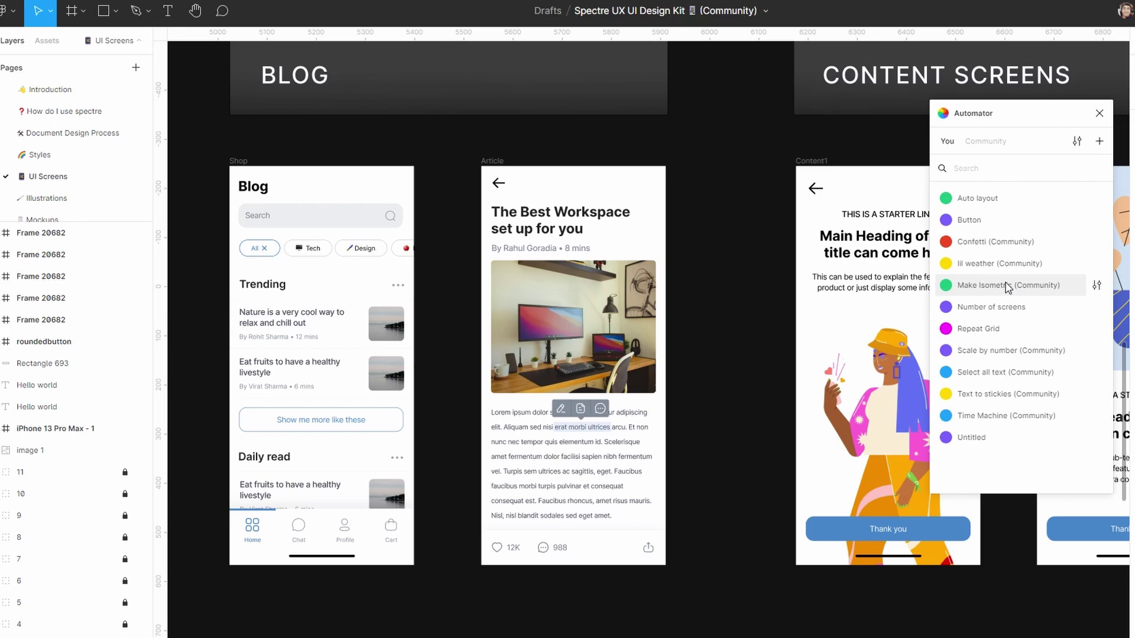
scroll(692, 454, "down", 4)
Duplicate the Article screen below the Blog screens and apply Make Isometric to the copy.
left_click(599, 307)
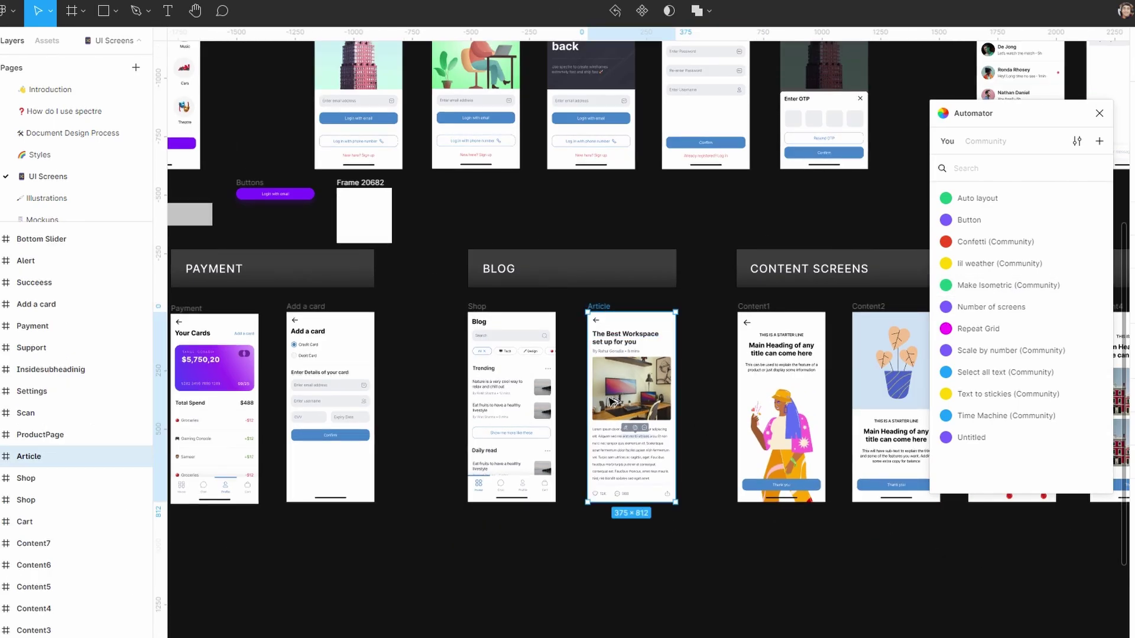
left_click_drag(599, 307, 557, 571)
left_click_drag(649, 523, 639, 328)
scroll(738, 411, "up", 5)
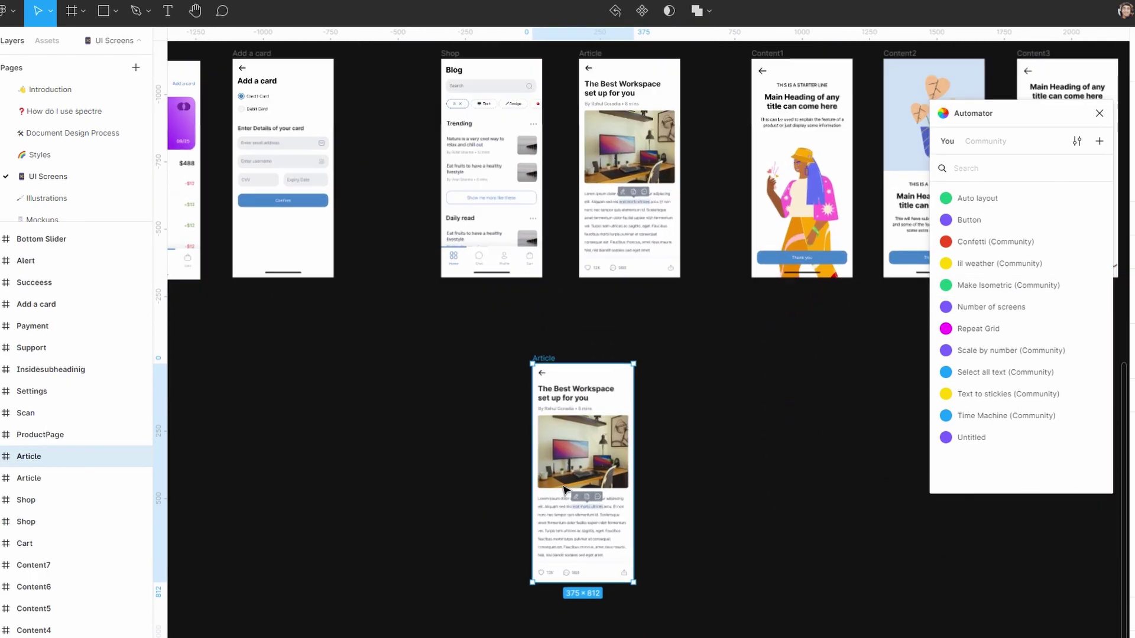
scroll(738, 411, "right", 2)
scroll(737, 411, "down", 1)
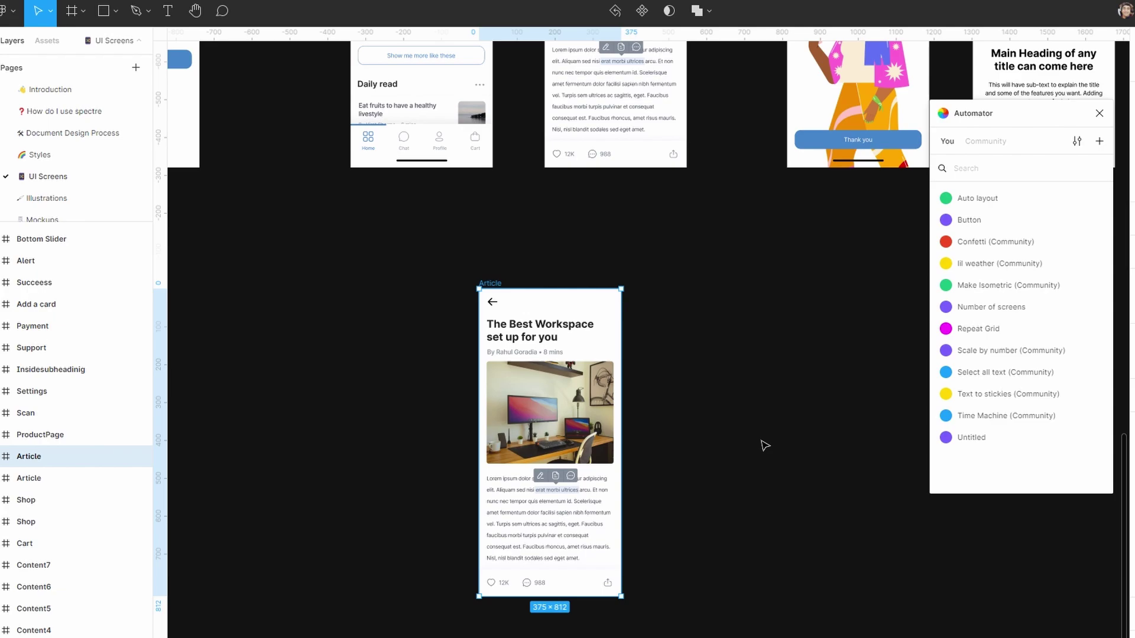
left_click(1025, 287)
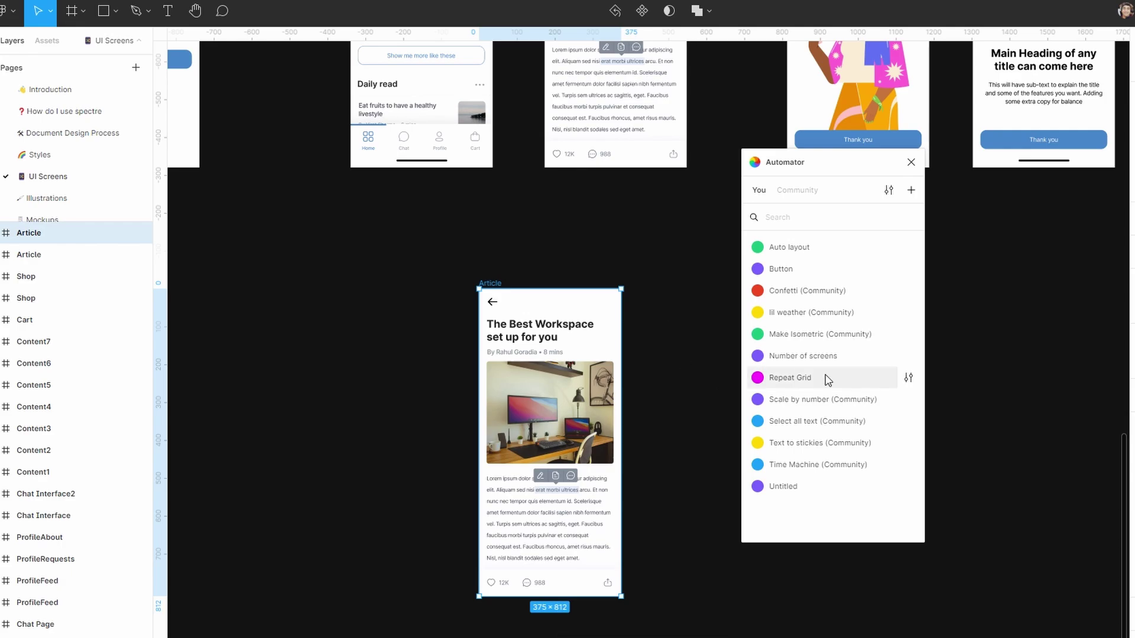
Scale the whole Article copy frame by 2 with Scale by number, making it 750 wide.
left_click(844, 357)
key("Escape")
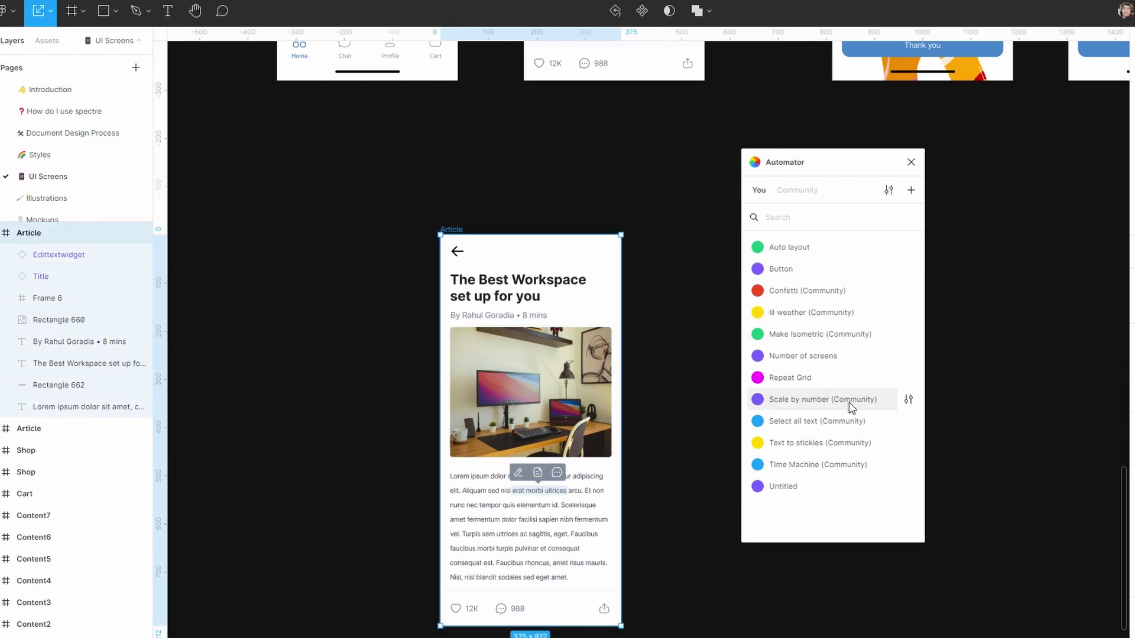
left_click(829, 404)
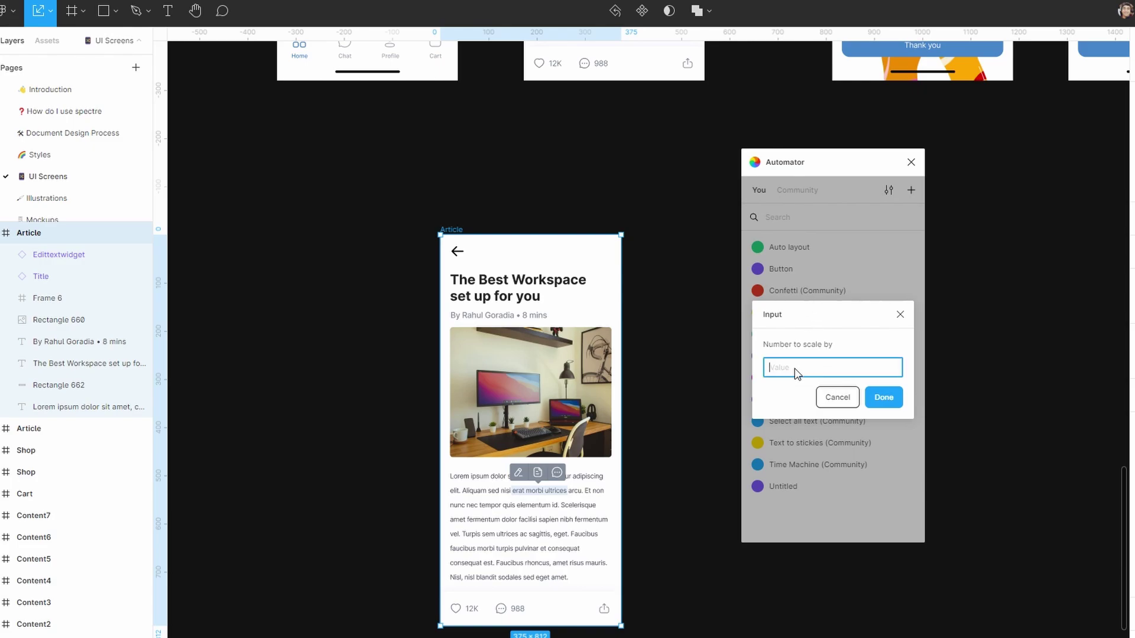
type("2")
scroll(519, 404, "down", 2)
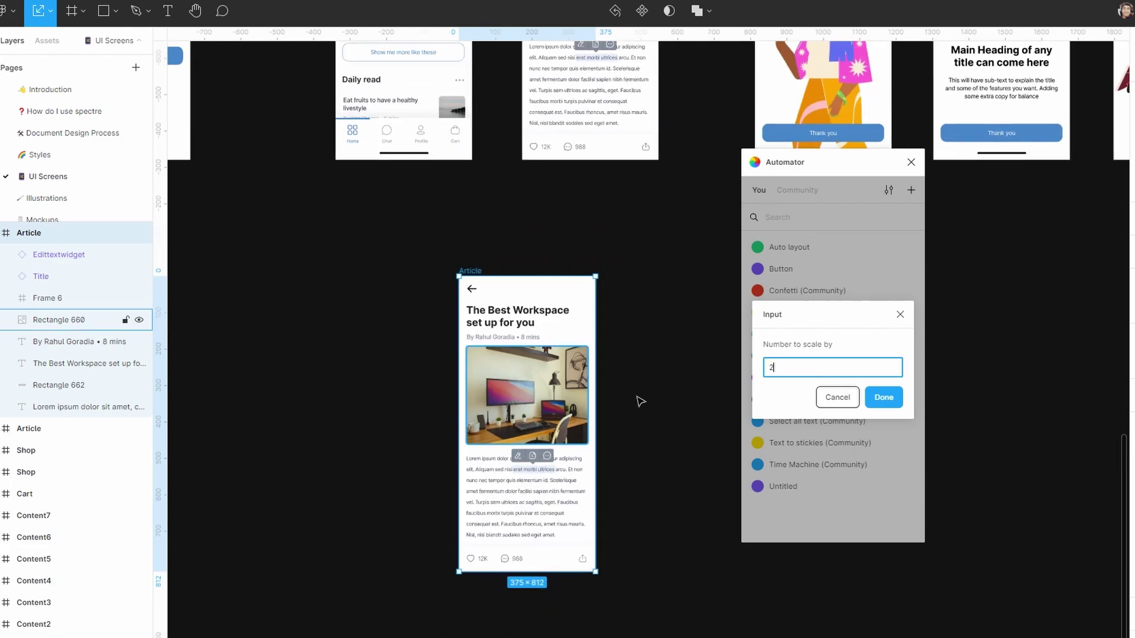
left_click(882, 399)
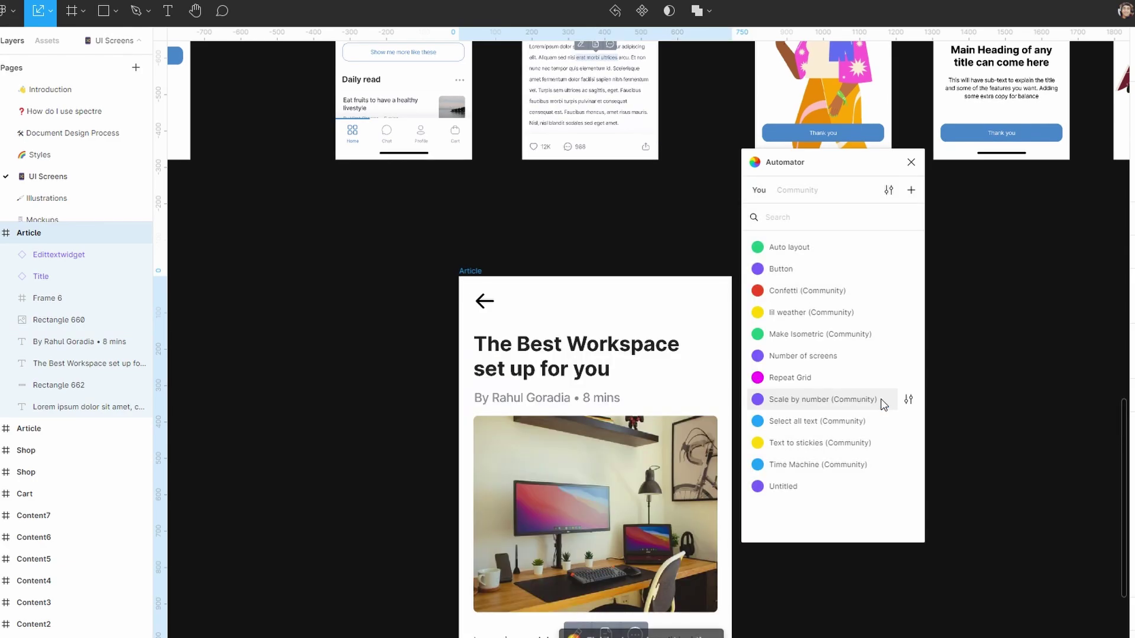
scroll(572, 512, "down", 3)
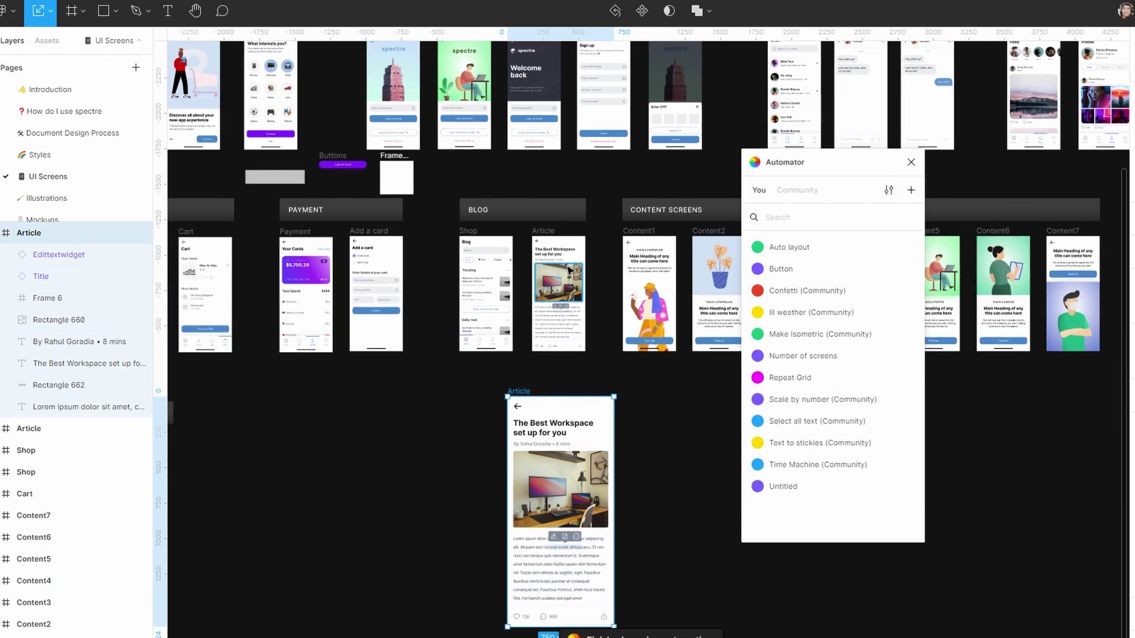
scroll(584, 453, "up", 5)
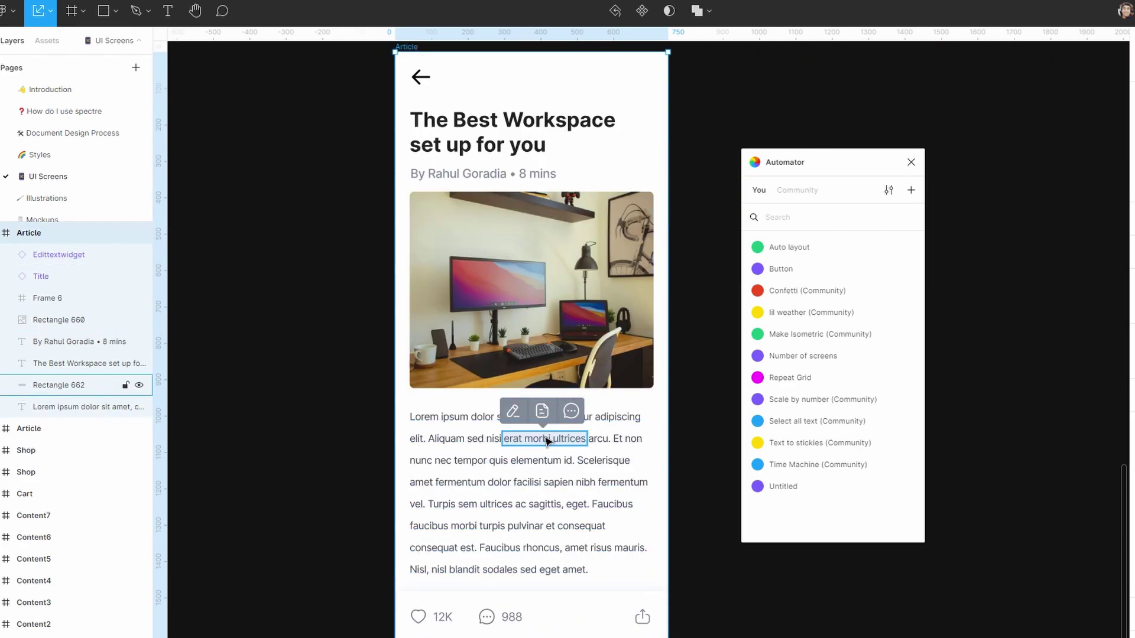
Pan across the UI Screens canvas, clear the selection and zoom in on the Article frame.
key("shift+0")
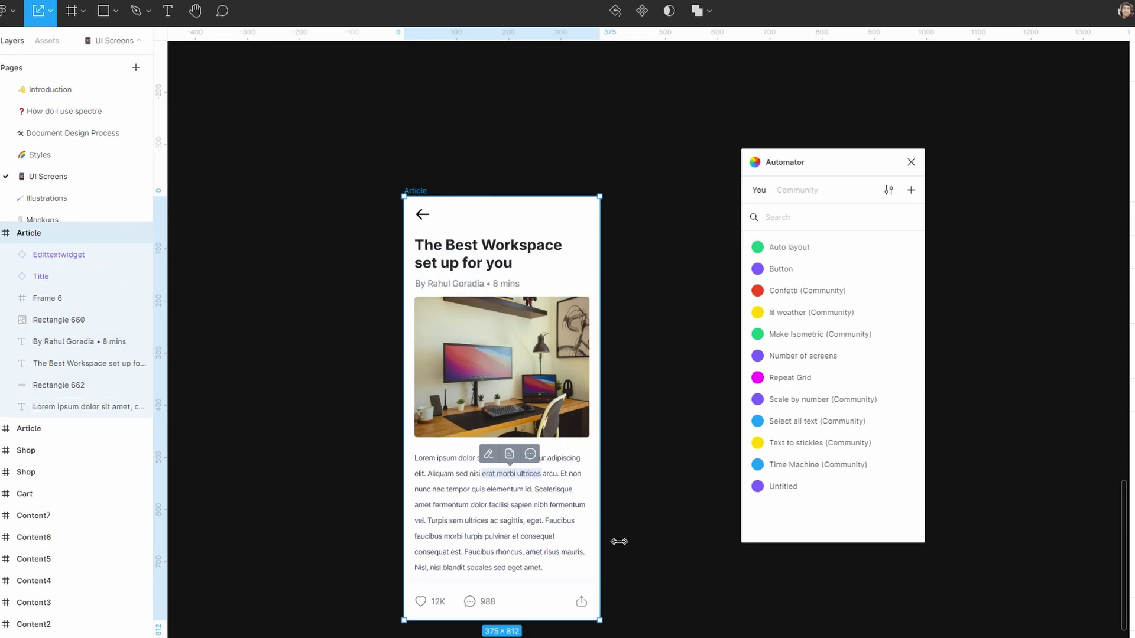
left_click(812, 423)
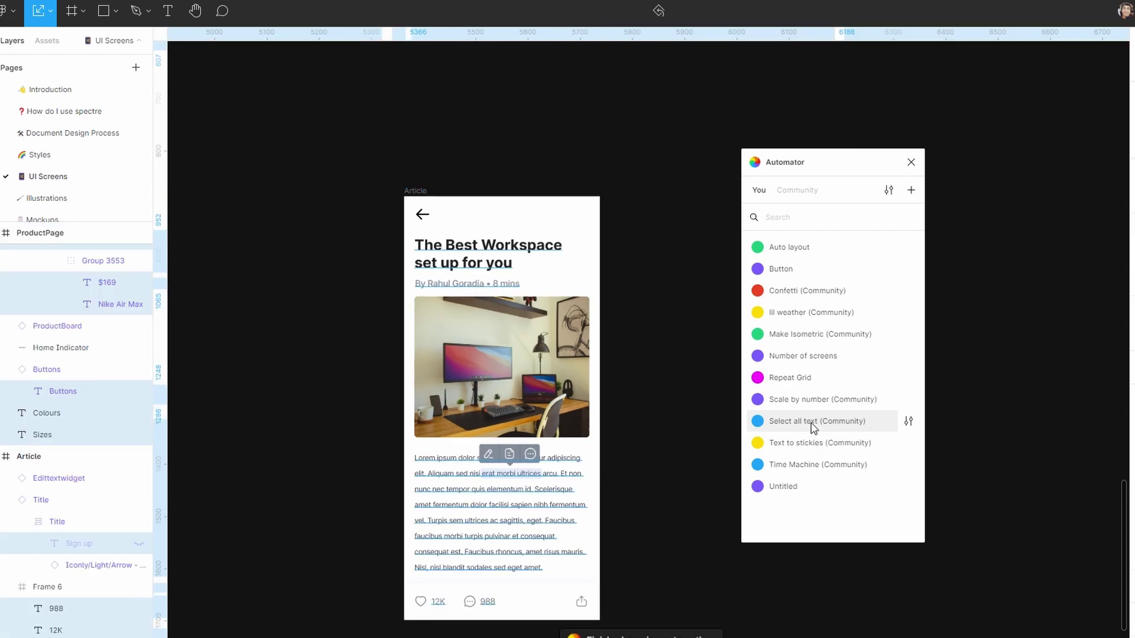
scroll(569, 507, "down", 5)
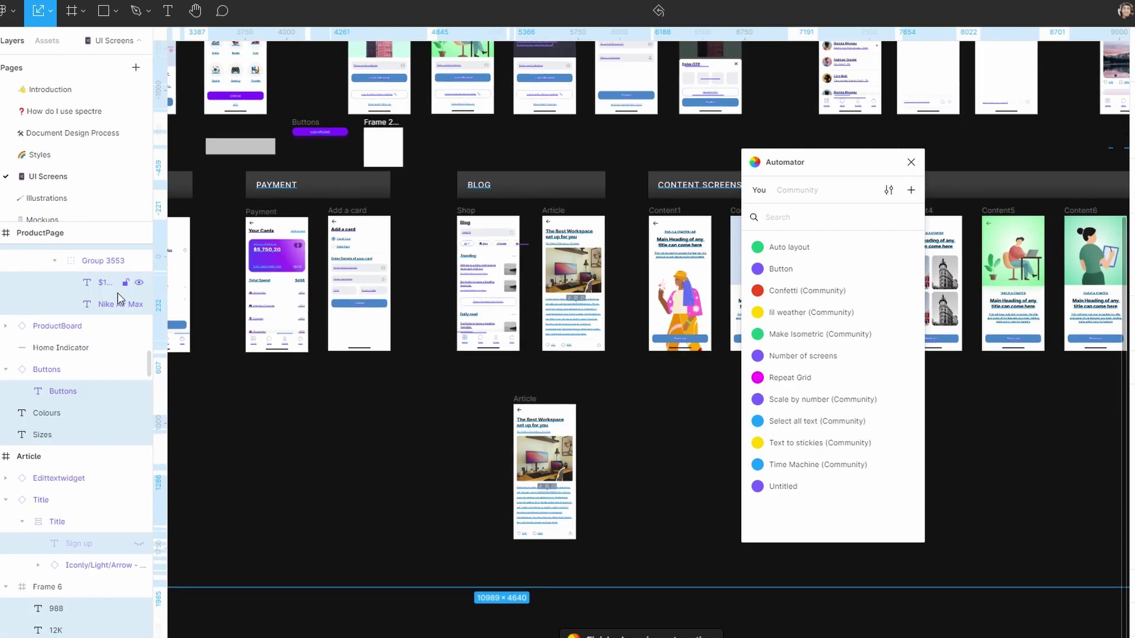
scroll(264, 391, "down", 5)
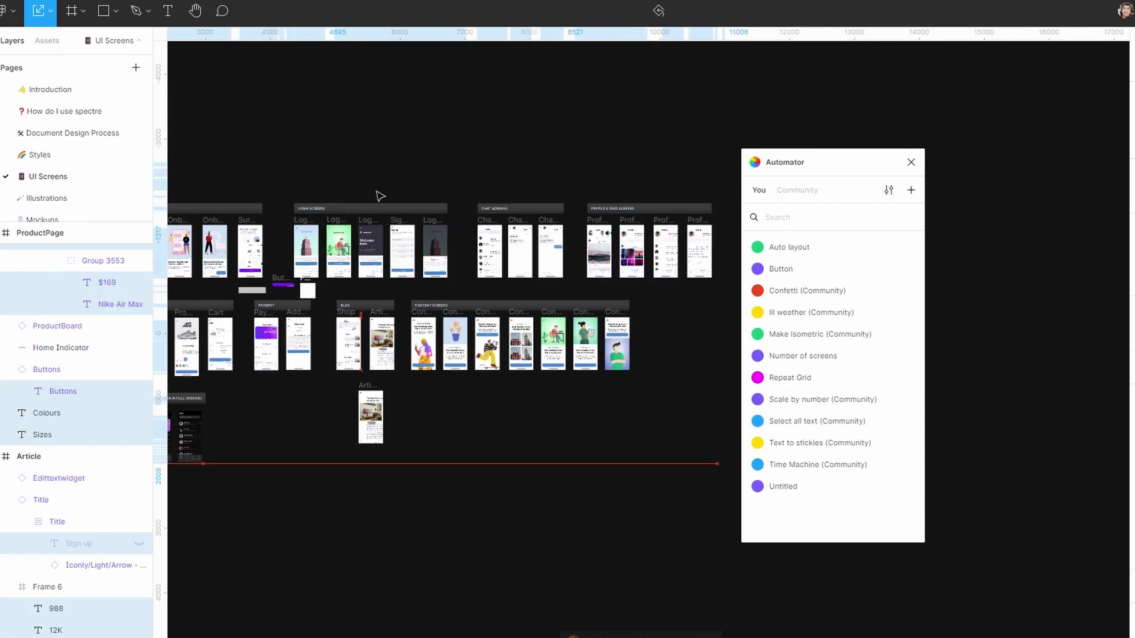
left_click_drag(266, 187, 408, 185)
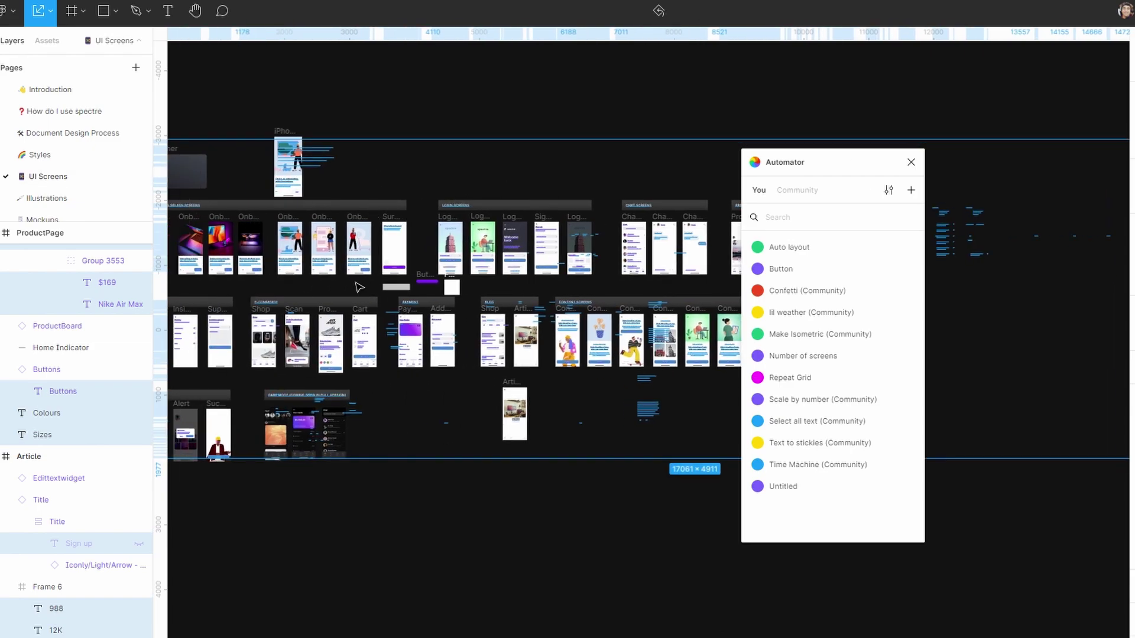
scroll(488, 355, "up", 5)
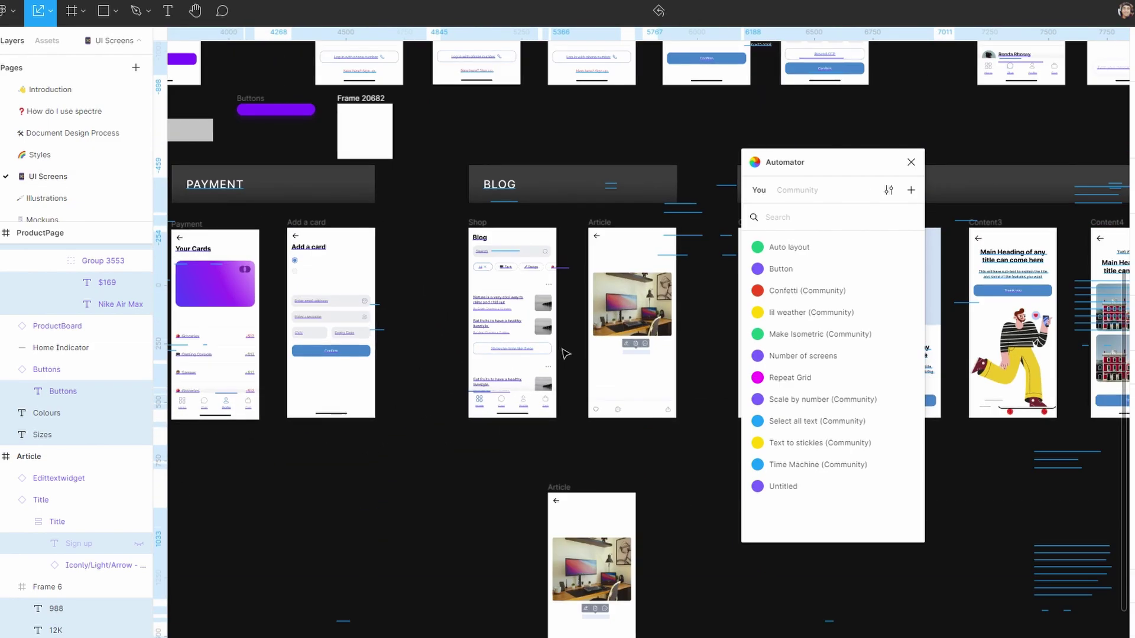
left_click(659, 497)
scroll(709, 484, "up", 3)
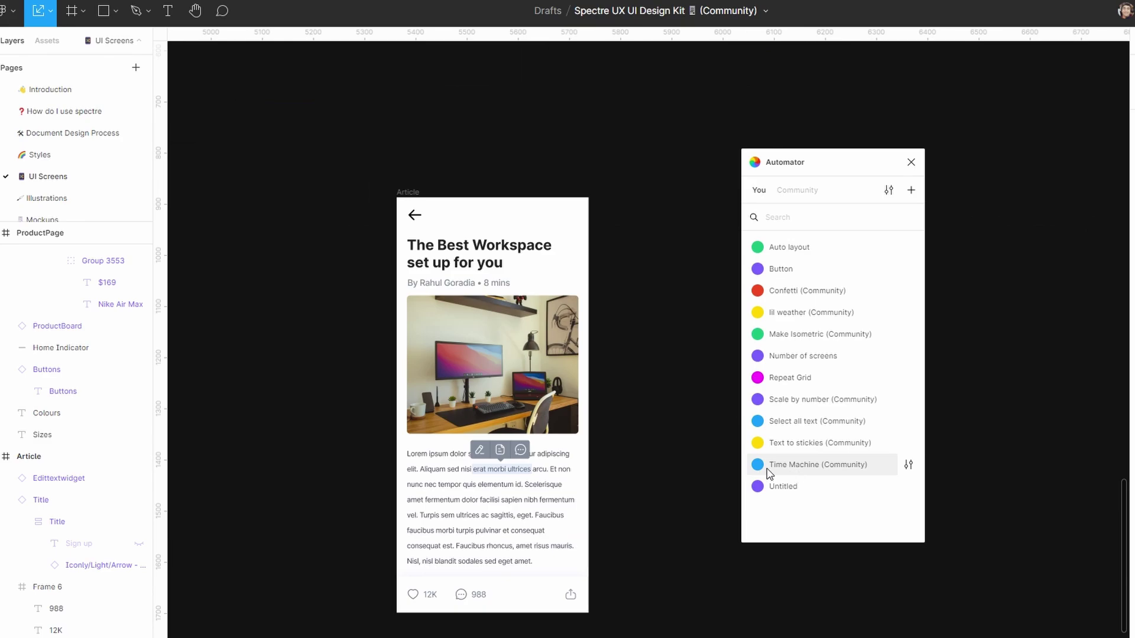
Select the Article screen, nudge it up-left, and run the Time Machine automation on it.
left_click(408, 192)
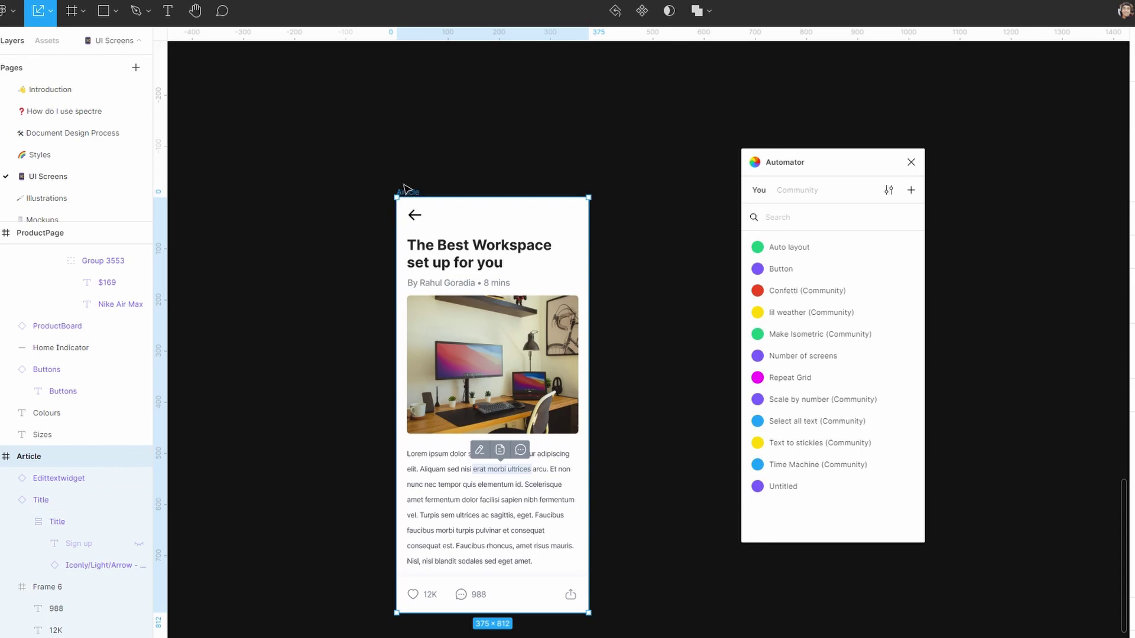
left_click_drag(404, 188, 352, 156)
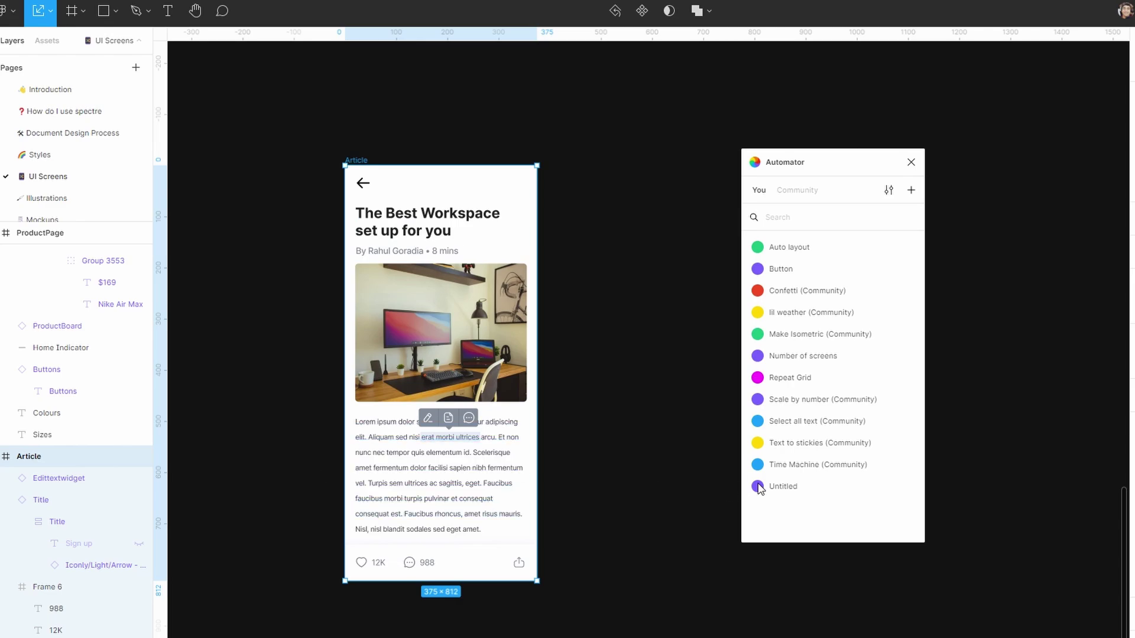
left_click(786, 465)
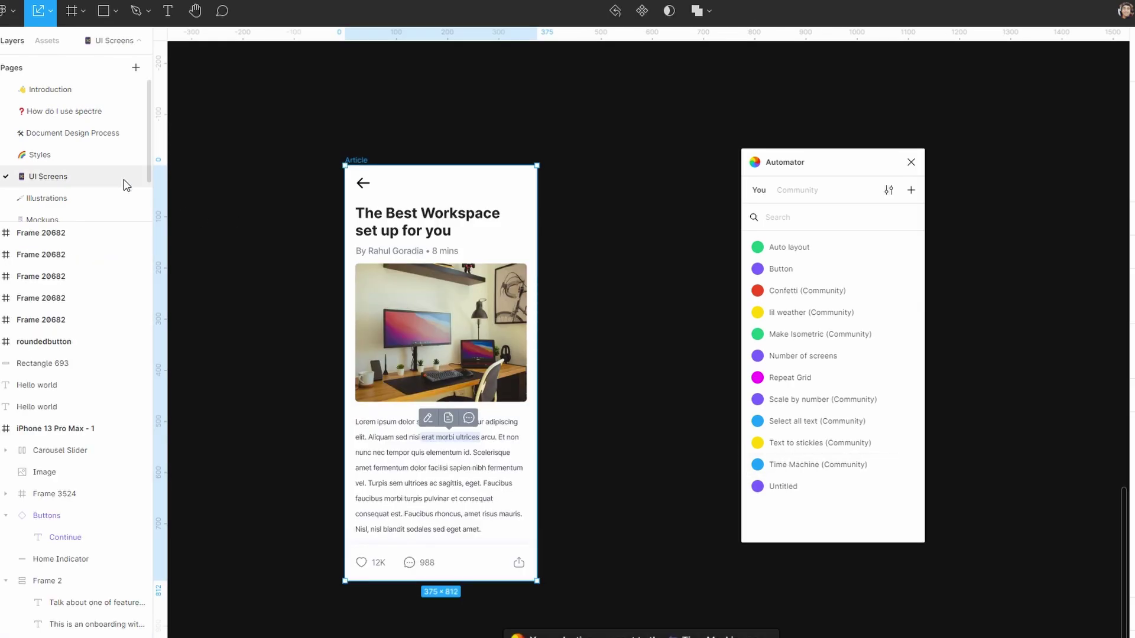
scroll(118, 183, "down", 1)
On the Time Machine page, select the Article snapshot archived on 01/27/2022.
left_click(69, 212)
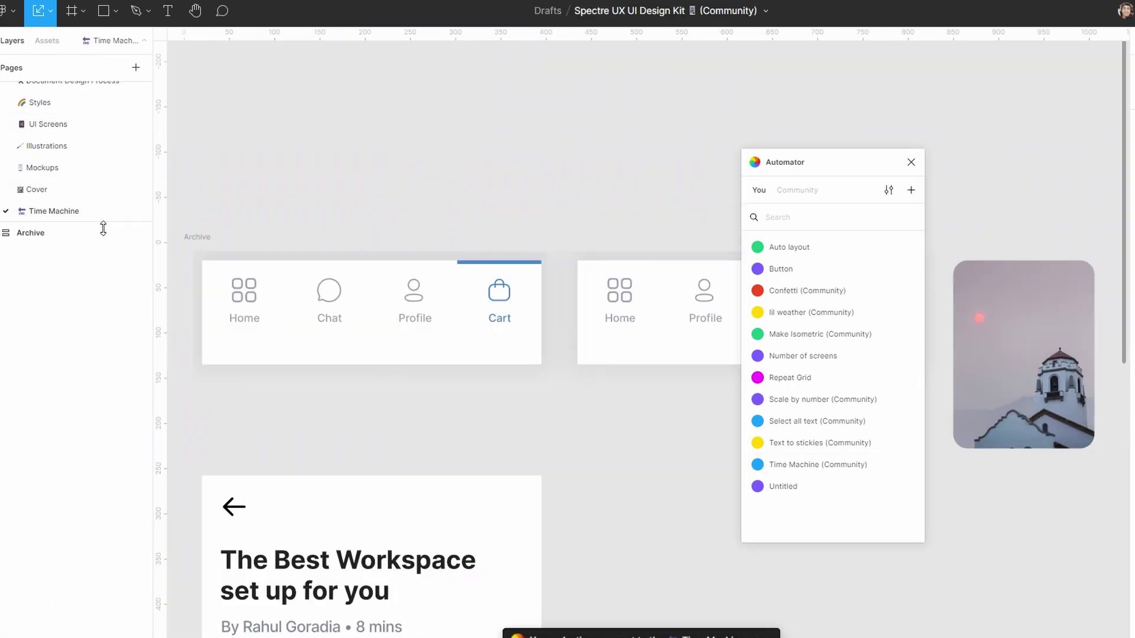
scroll(451, 402, "down", 3)
scroll(521, 492, "up", 4)
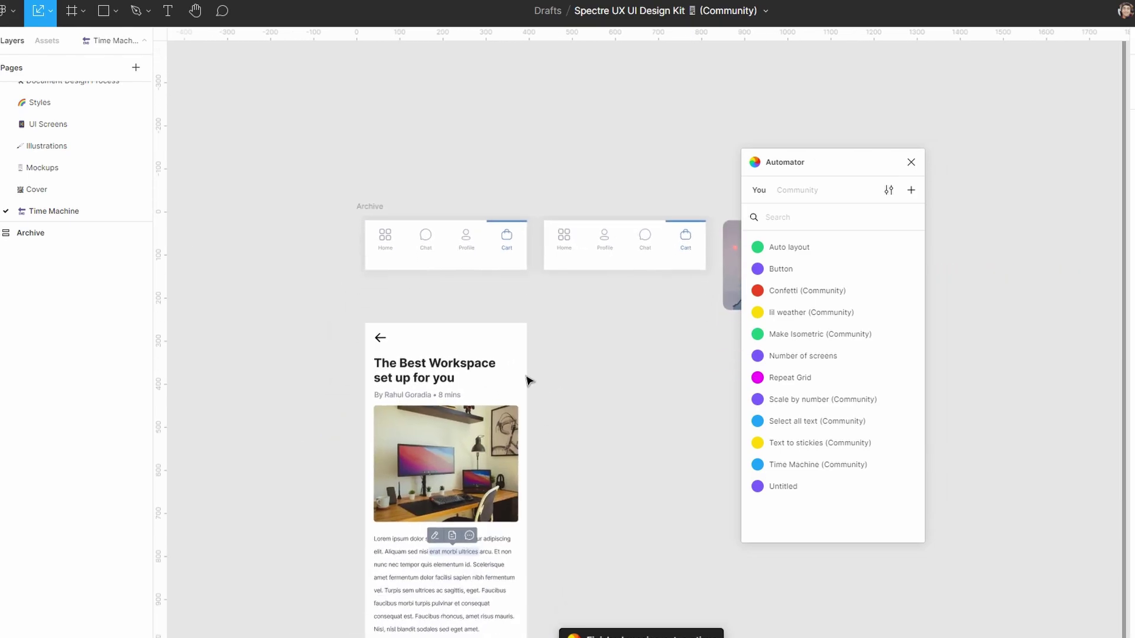
left_click(353, 207)
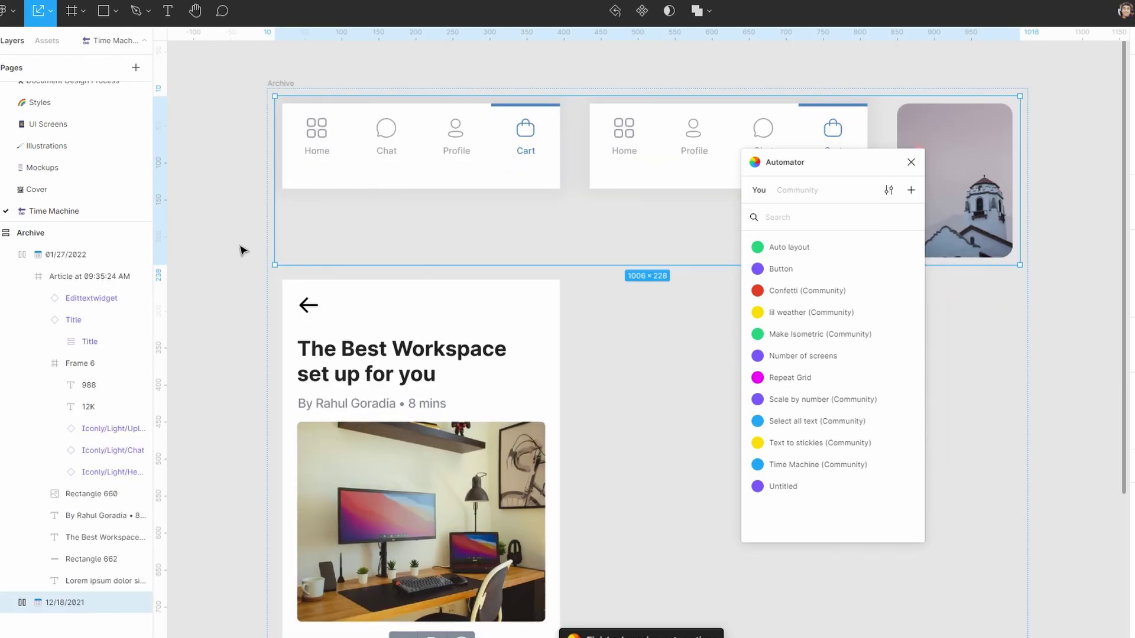
left_click(330, 389)
left_click(248, 446)
scroll(367, 398, "down", 3)
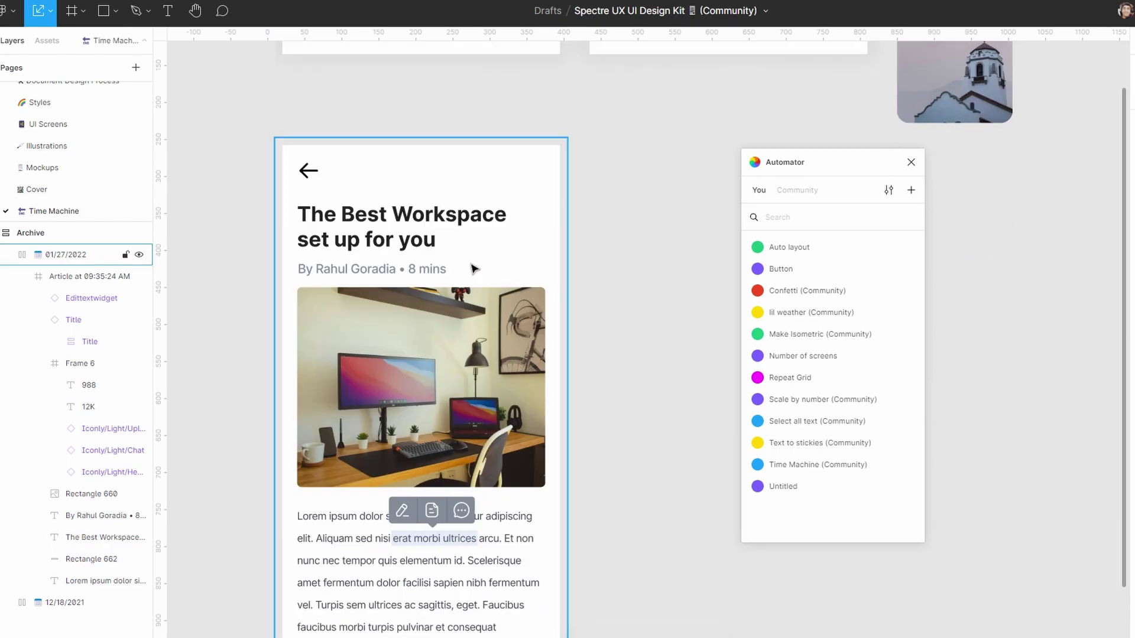
left_click(436, 430)
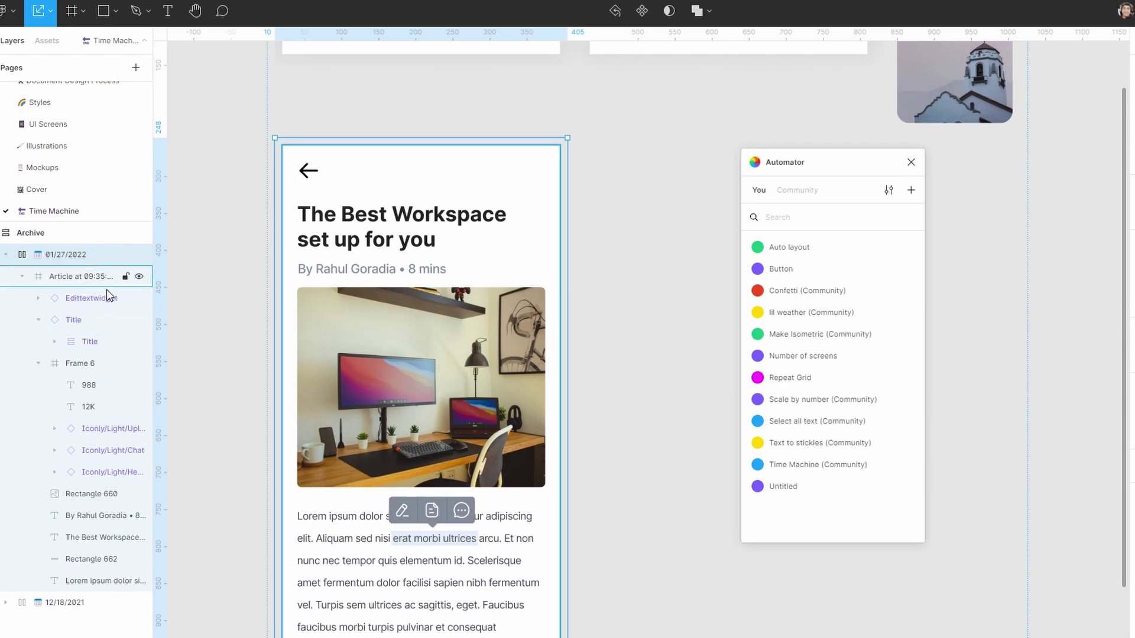
scroll(289, 311, "down", 5)
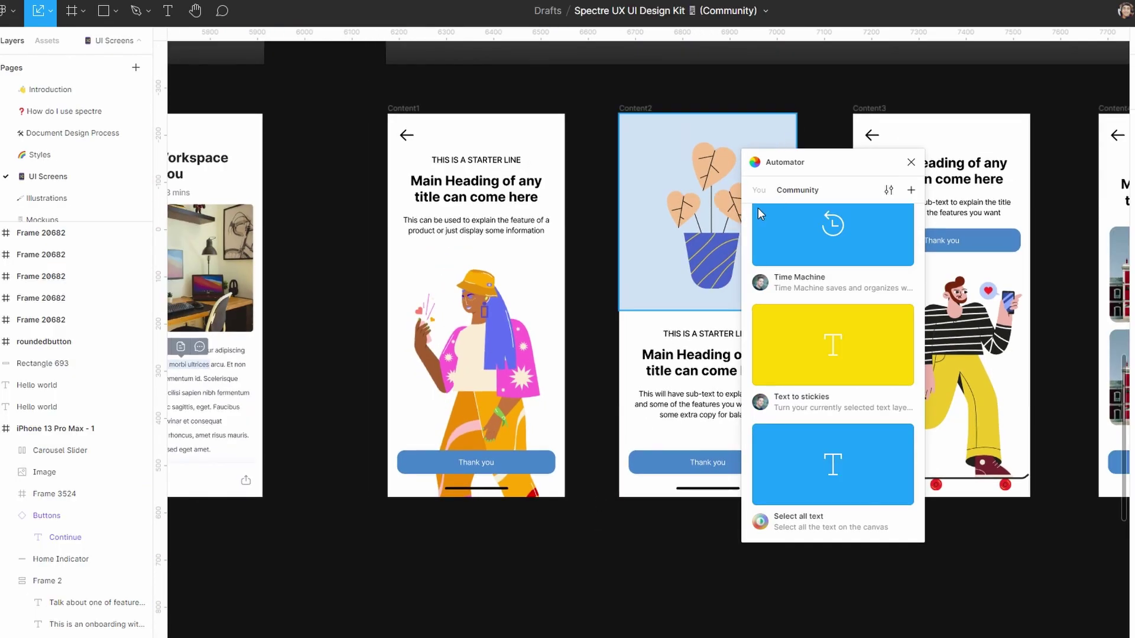
left_click_drag(799, 164, 957, 203)
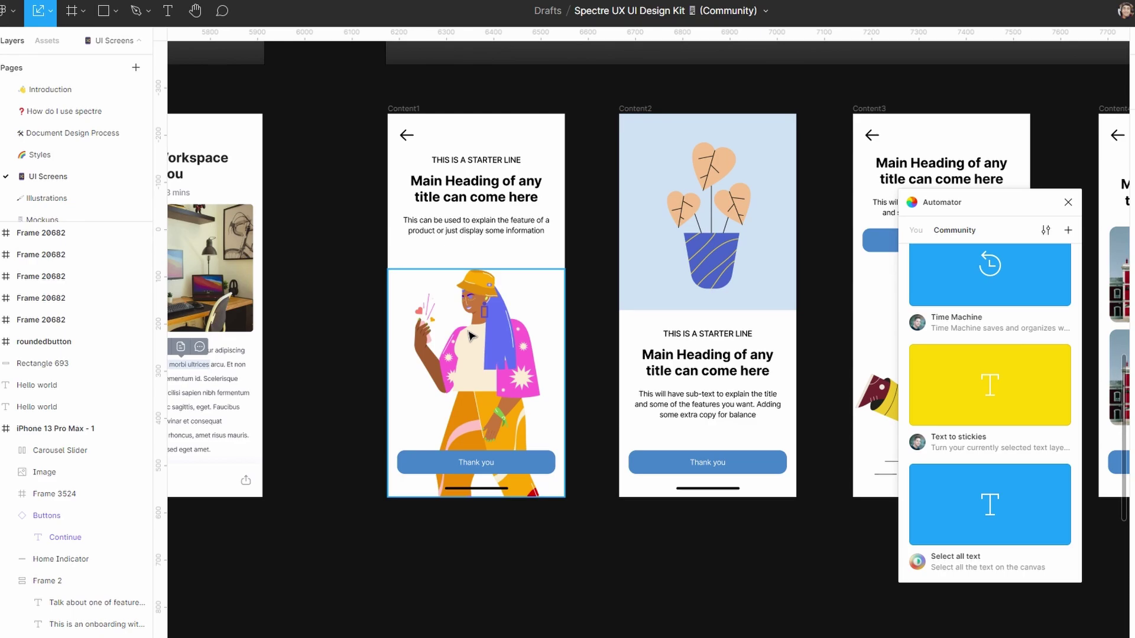
Browse further Community automations in Automator, then bring up Quick Actions with Ctrl+/.
scroll(990, 324, "up", 1)
left_click(918, 235)
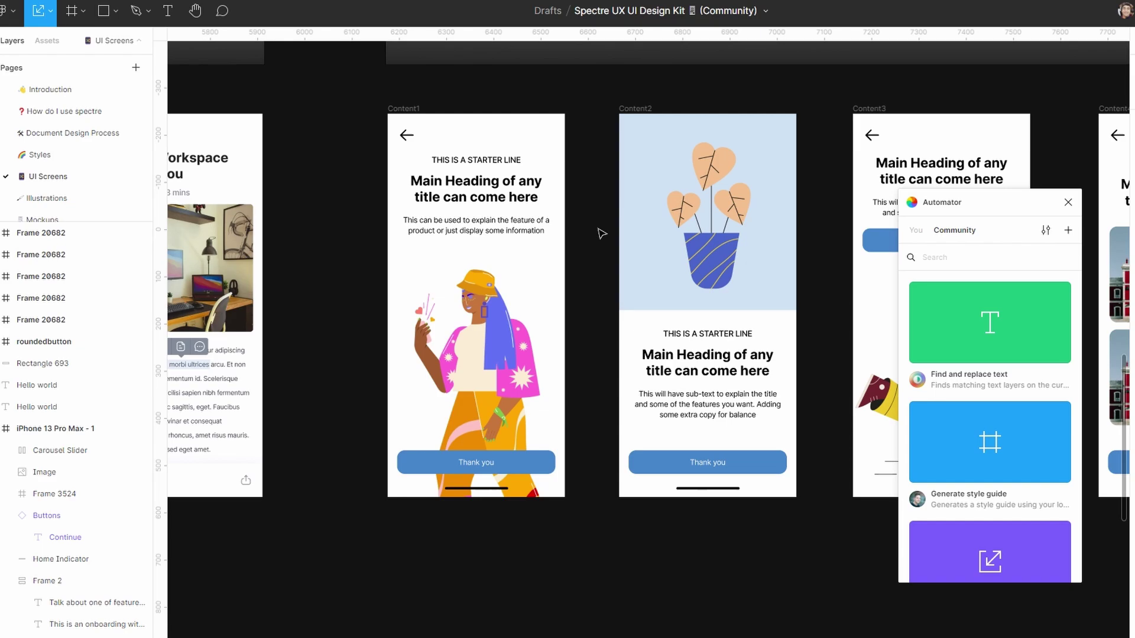
key("ctrl+slash")
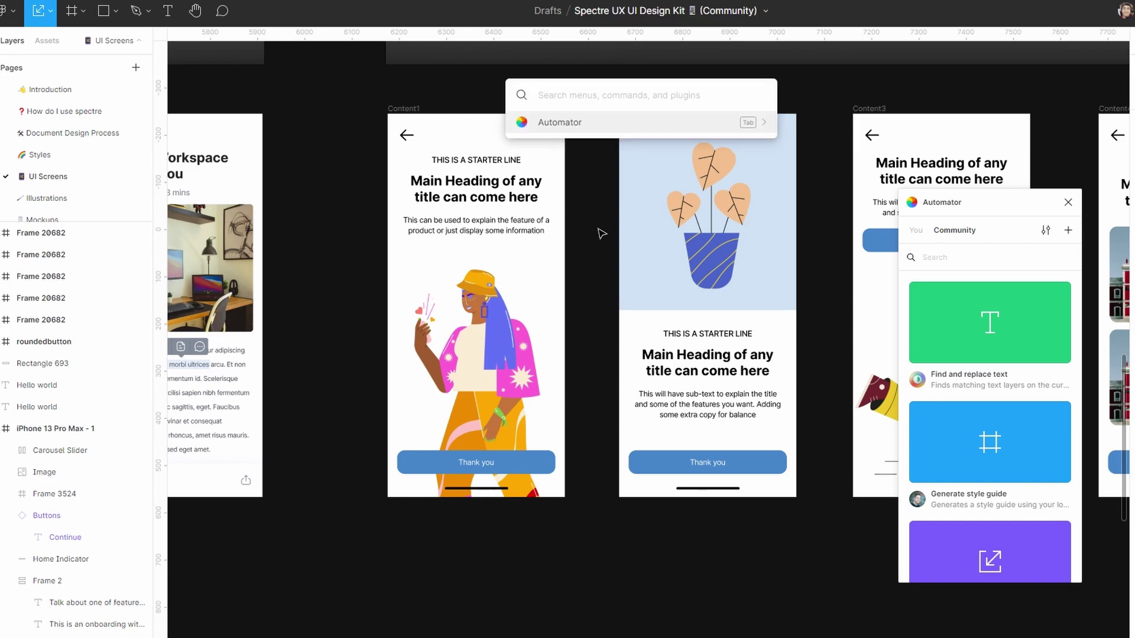
Search 'automa' to browse Automator's commands, dismiss the search, then reopen Quick Actions.
type("automa")
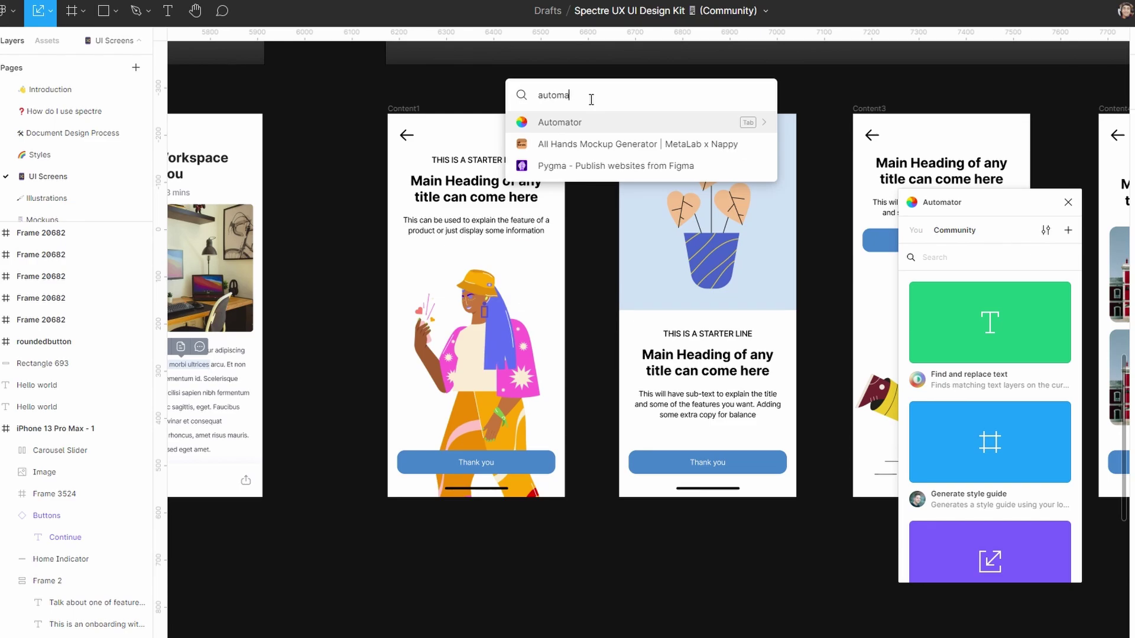
key("Tab")
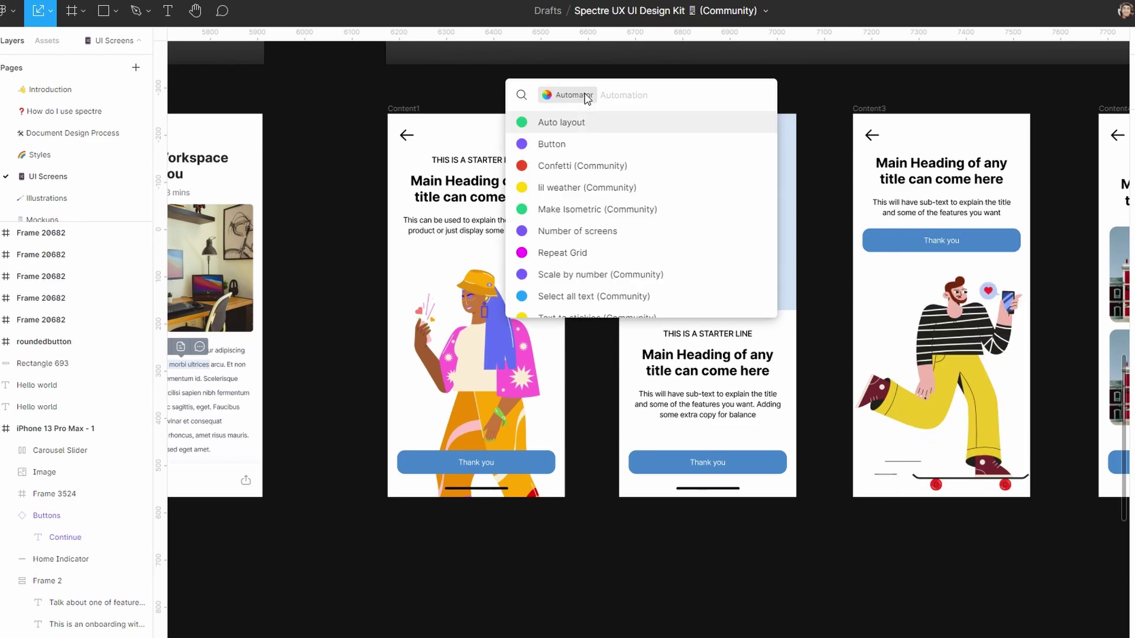
scroll(613, 182, "down", 2)
scroll(621, 154, "up", 2)
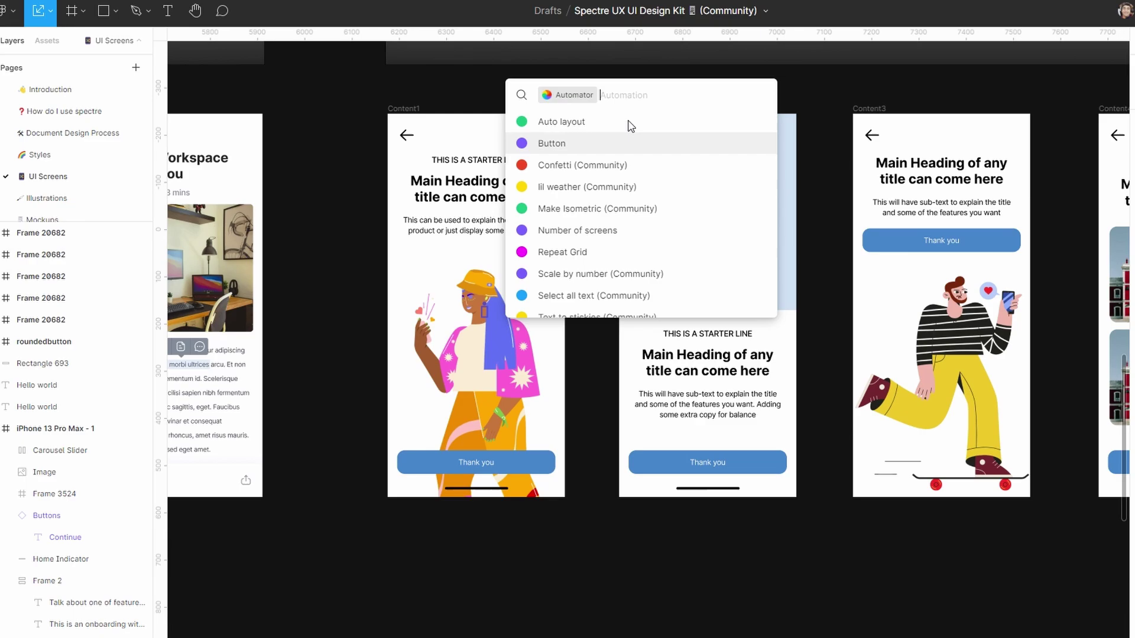
key("Down")
key("Down")
key("Down")
key("Down")
key("Up")
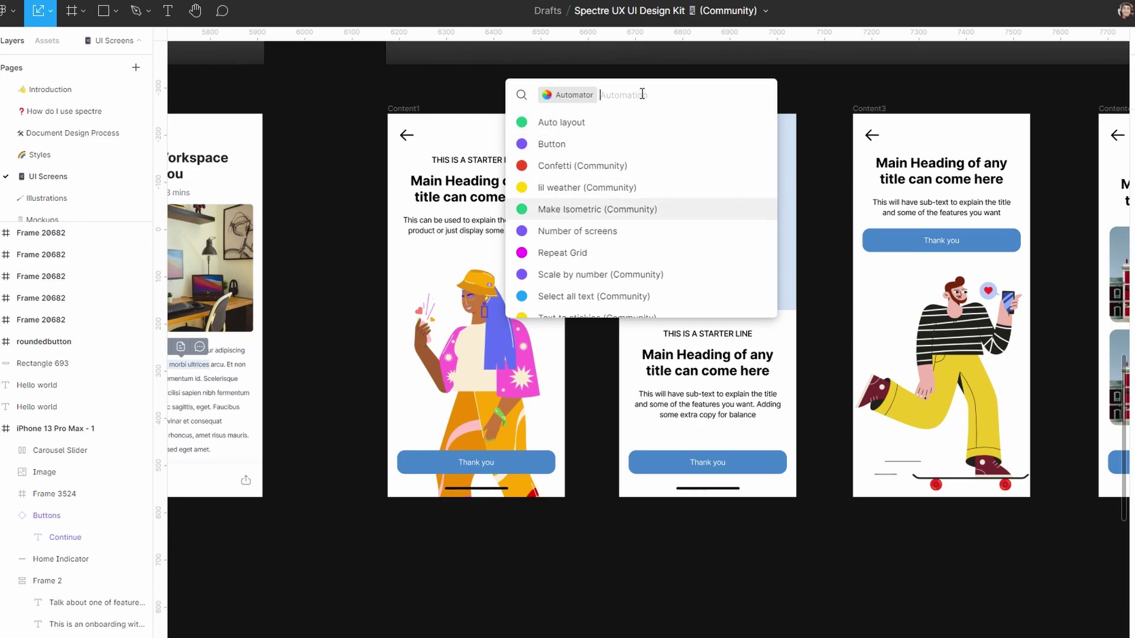
key("Up")
key("Up")
key("Up")
key("Down")
key("Down")
key("Down")
key("Down")
key("Down")
key("Down")
key("Down")
key("Down")
key("Down")
key("Down")
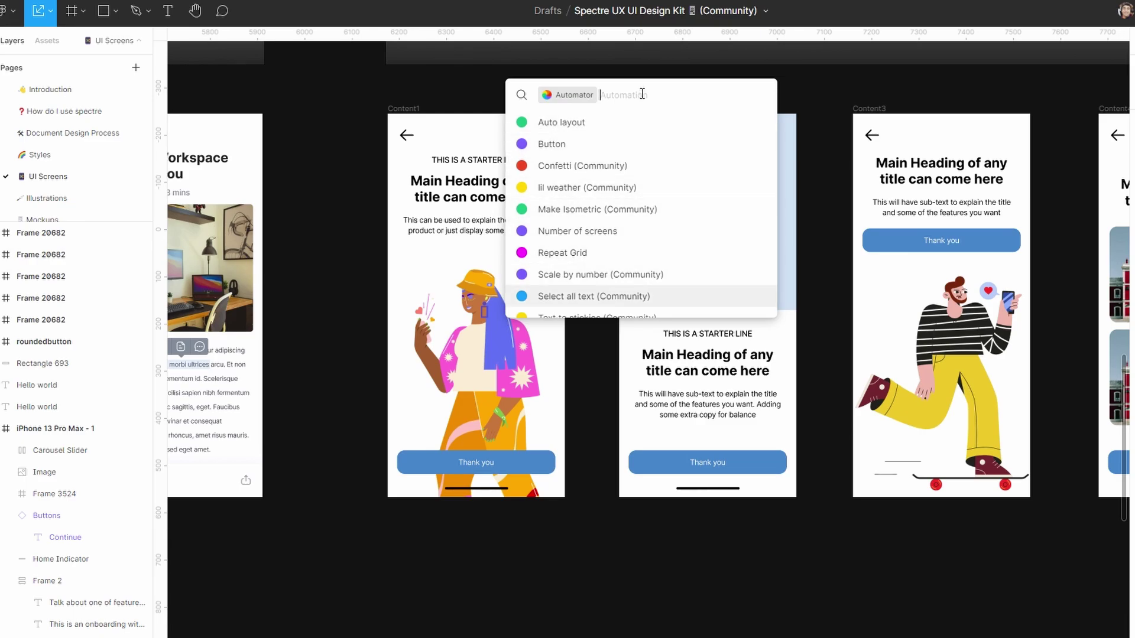
key("Escape")
scroll(712, 459, "down", 3)
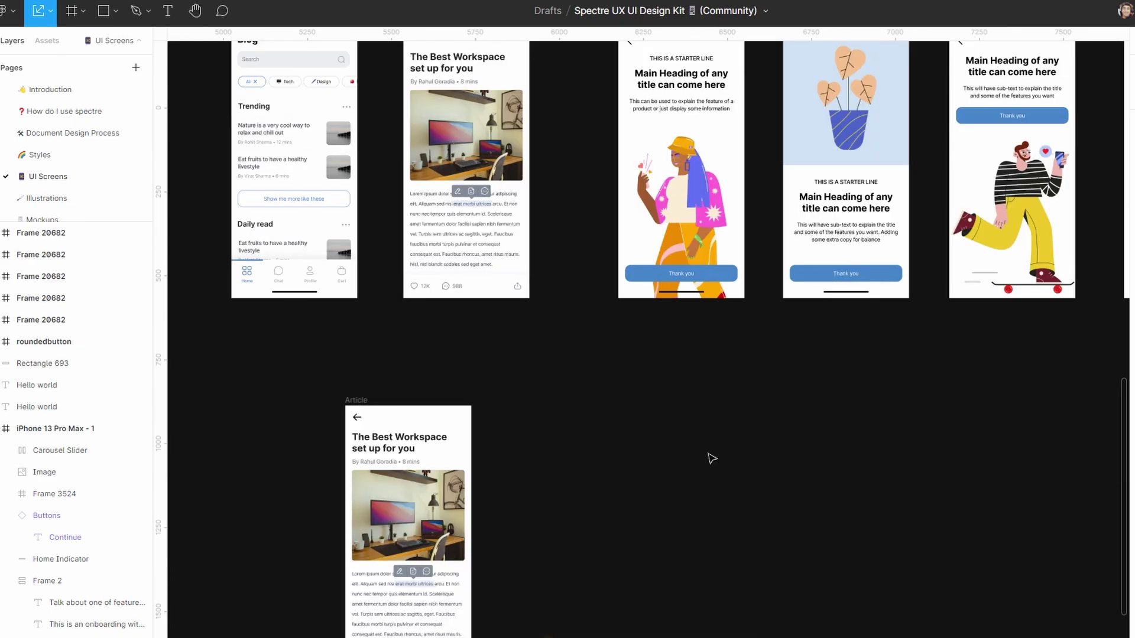
key("ctrl+slash")
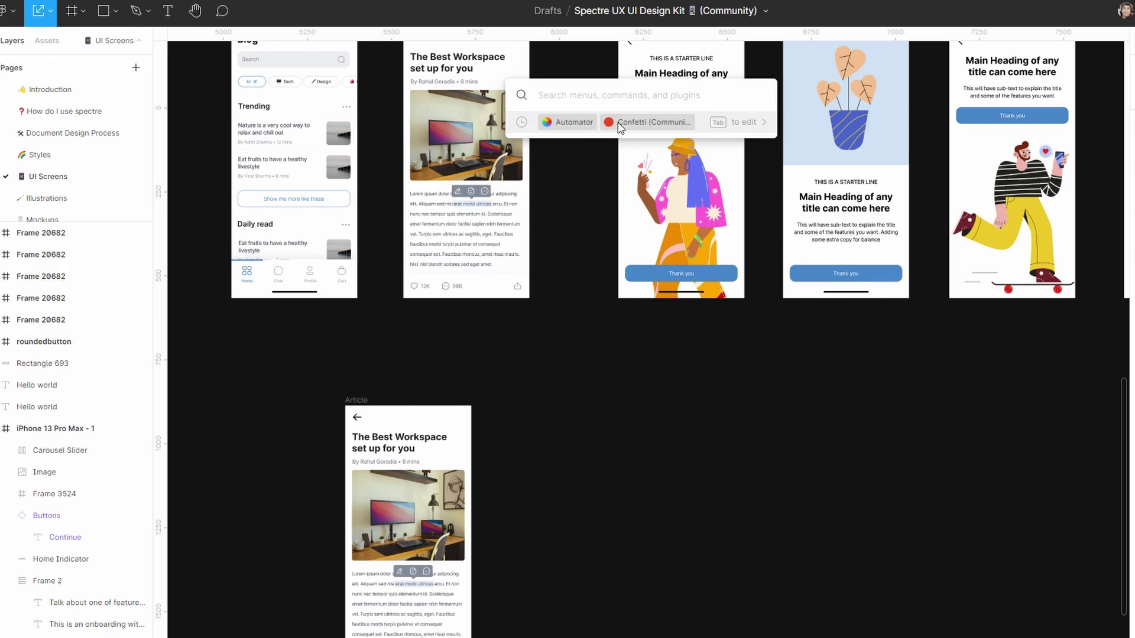
Launch Automator and run the Button automation with type 'rounded' on Content2's Thank you button.
key("Return")
scroll(754, 359, "up", 5)
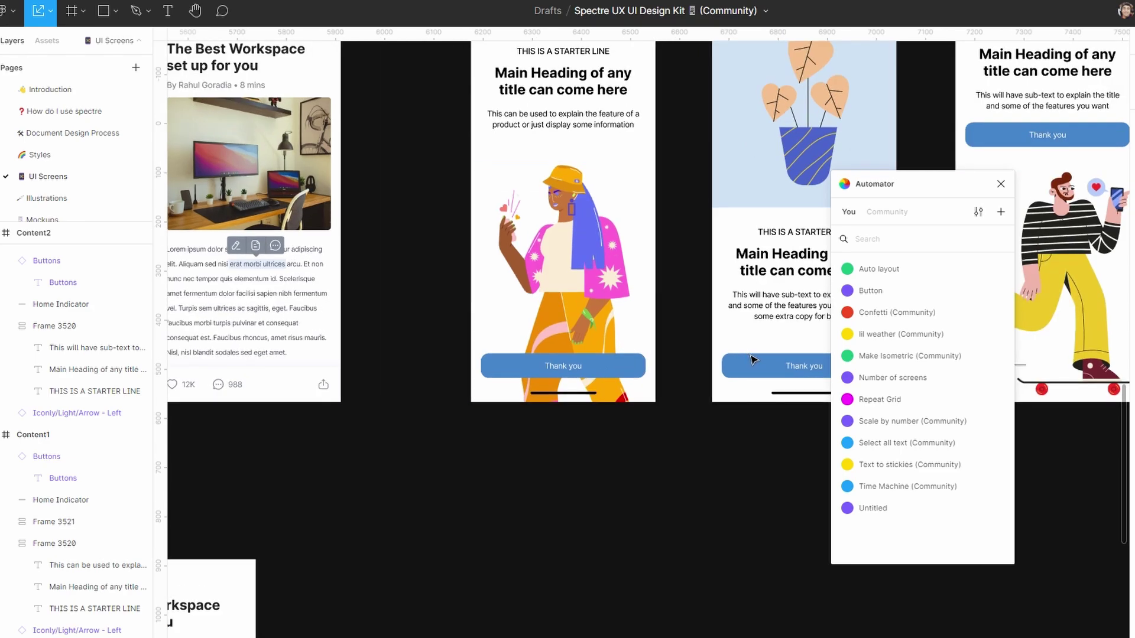
left_click(753, 360)
scroll(650, 544, "right", 3)
scroll(734, 395, "up", 5)
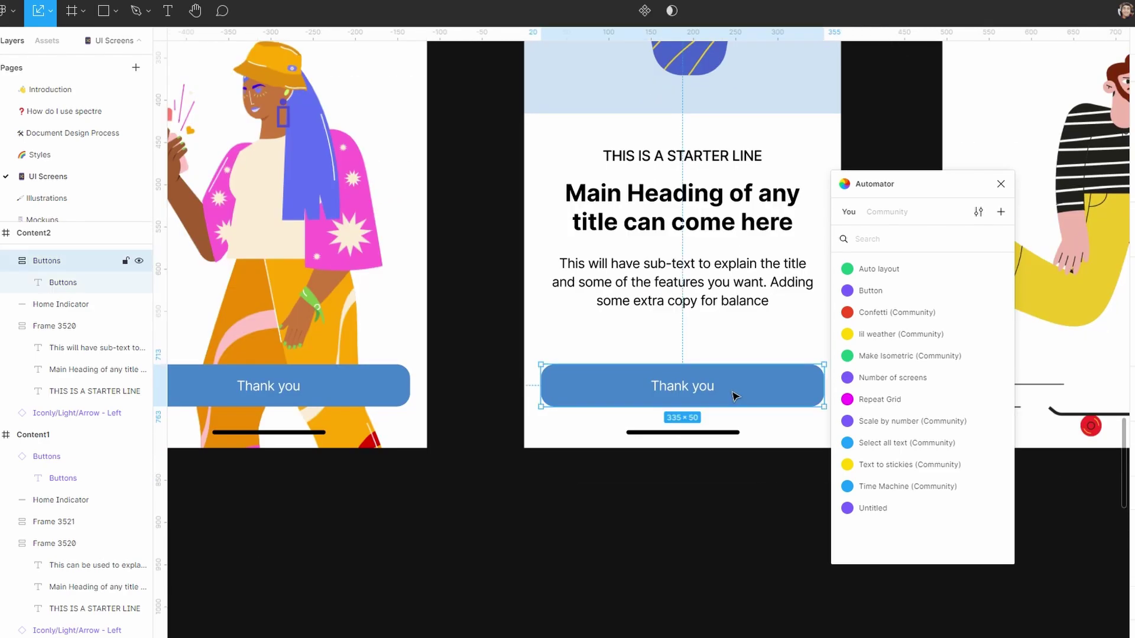
left_click(897, 290)
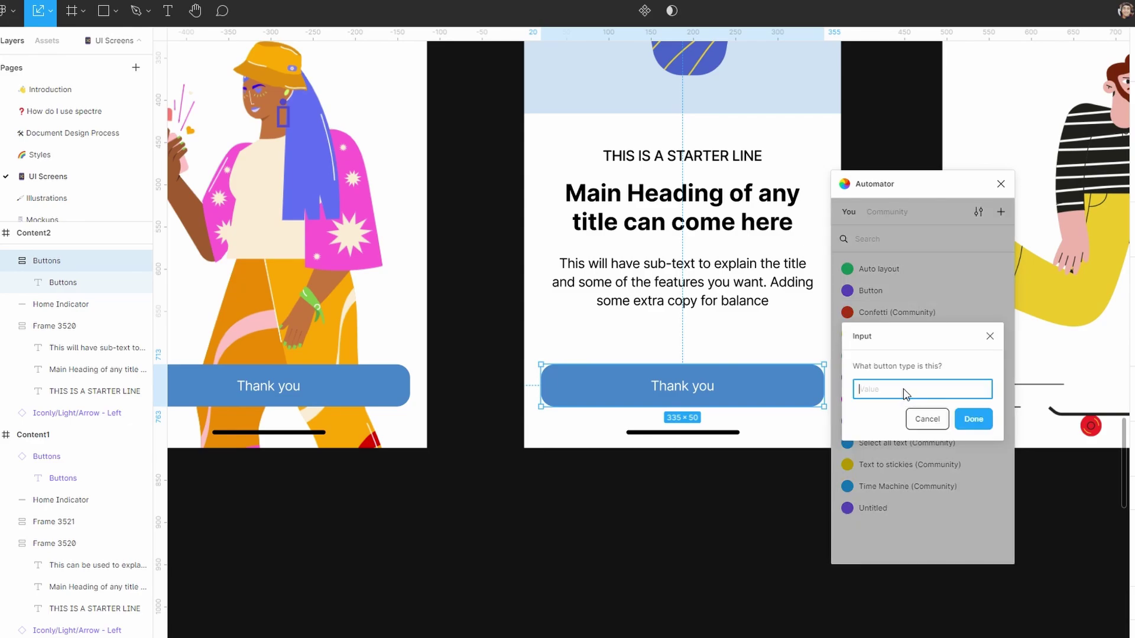
type("ded")
left_click(981, 424)
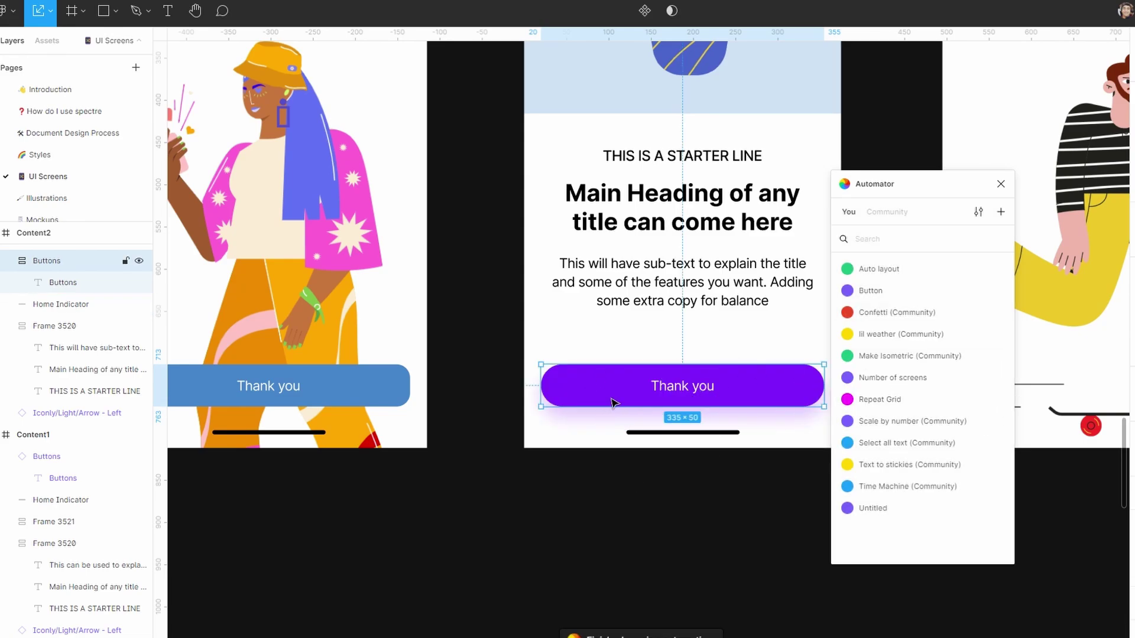
scroll(615, 397, "up", 5)
left_click(544, 317)
scroll(559, 478, "down", 3)
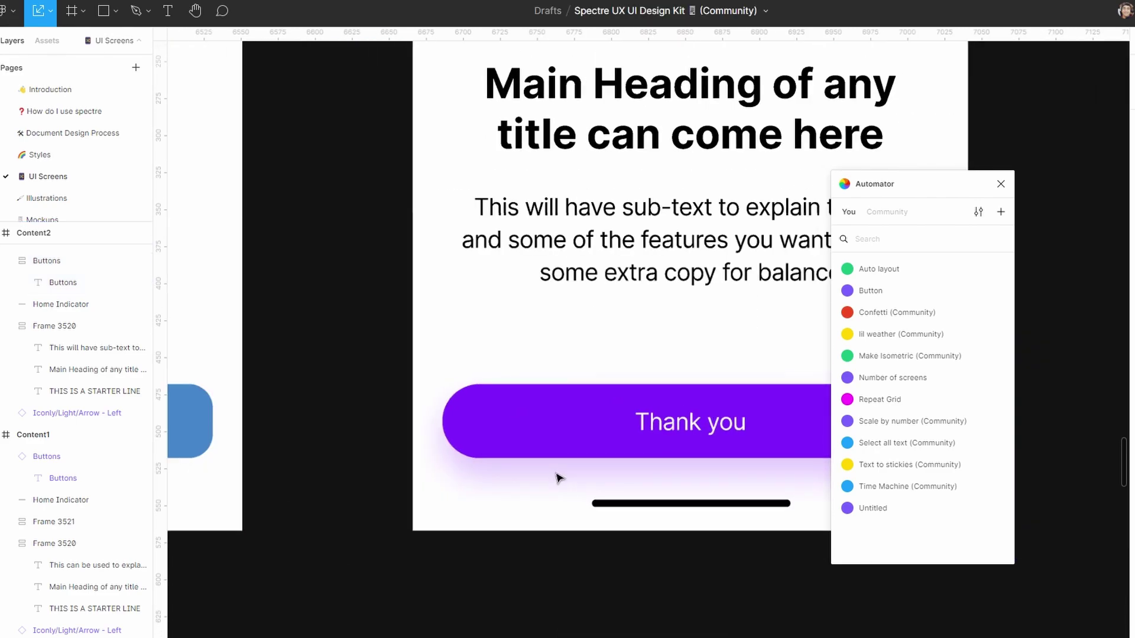
scroll(556, 477, "down", 2)
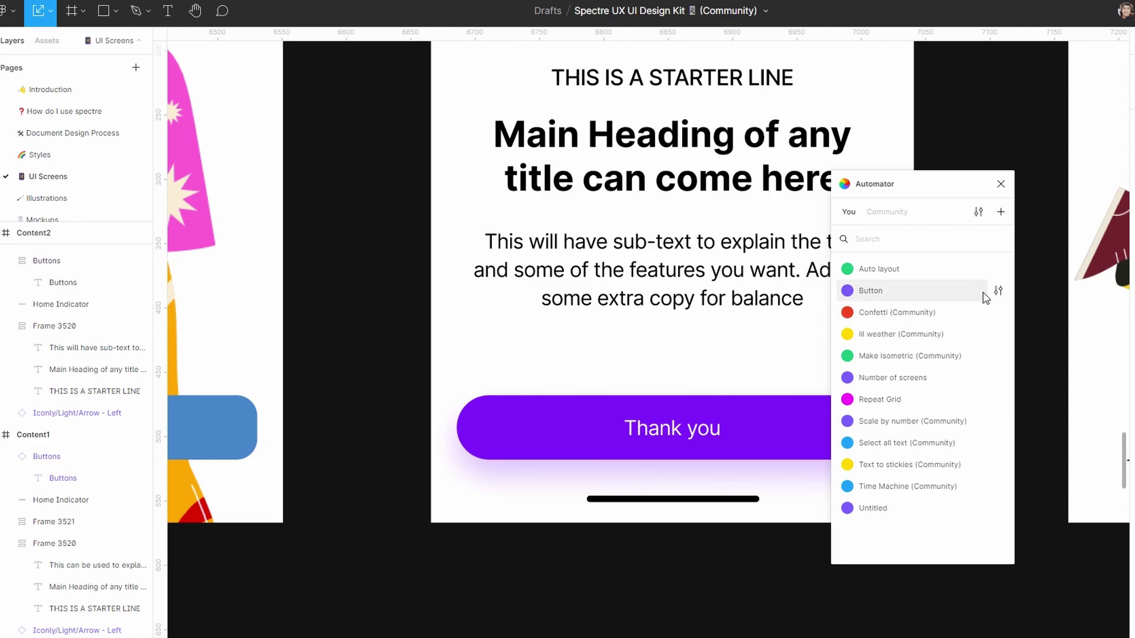
left_click(998, 293)
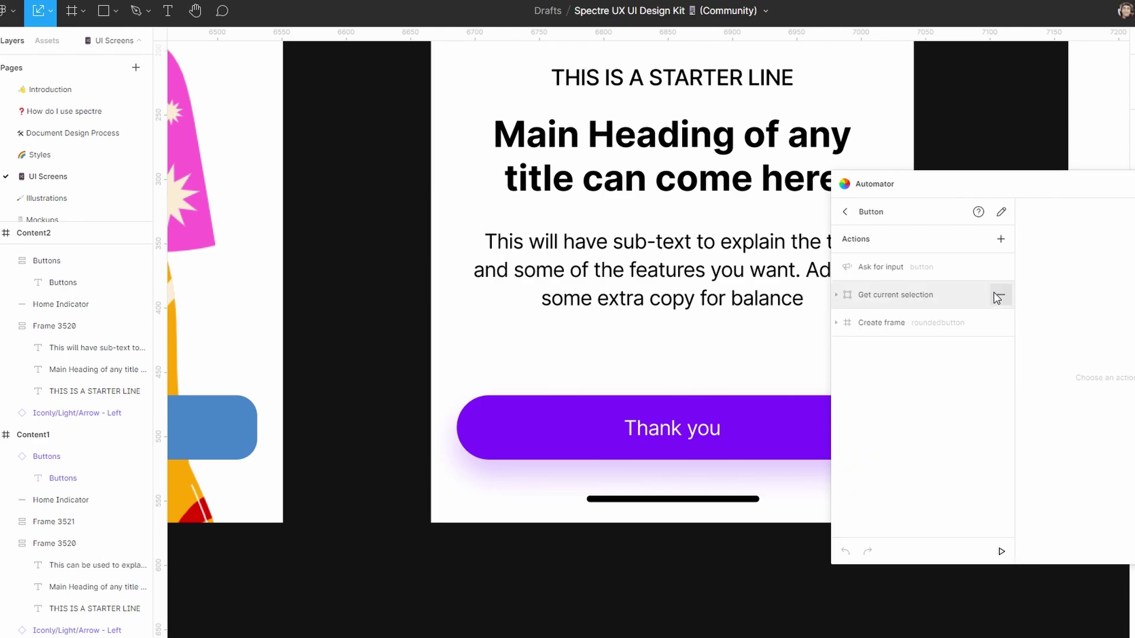
left_click(1002, 214)
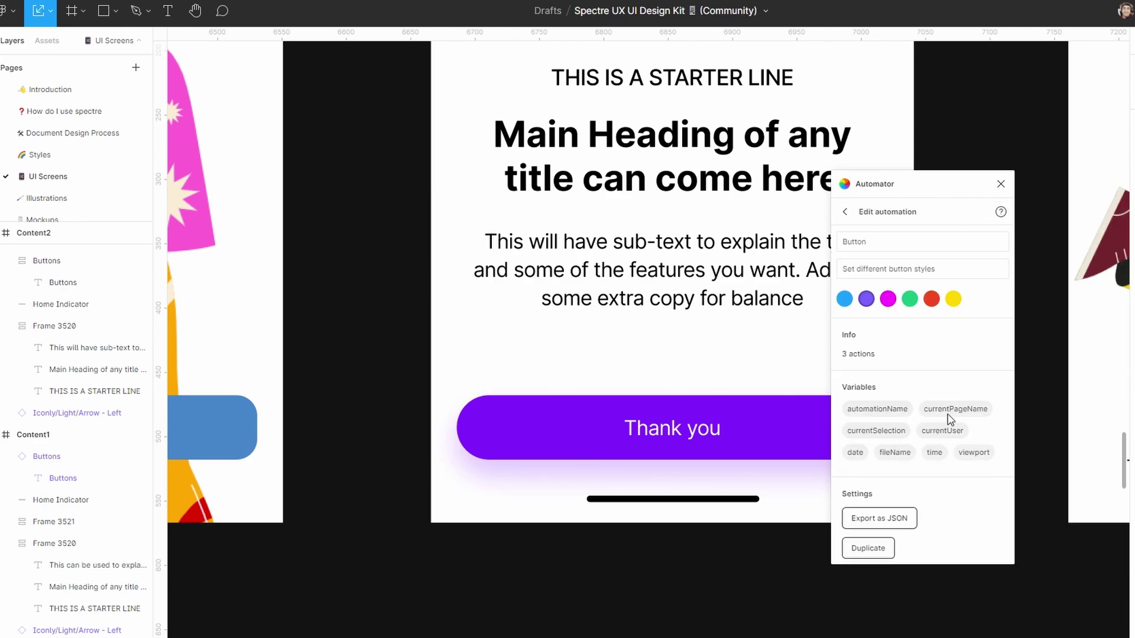
left_click(893, 520)
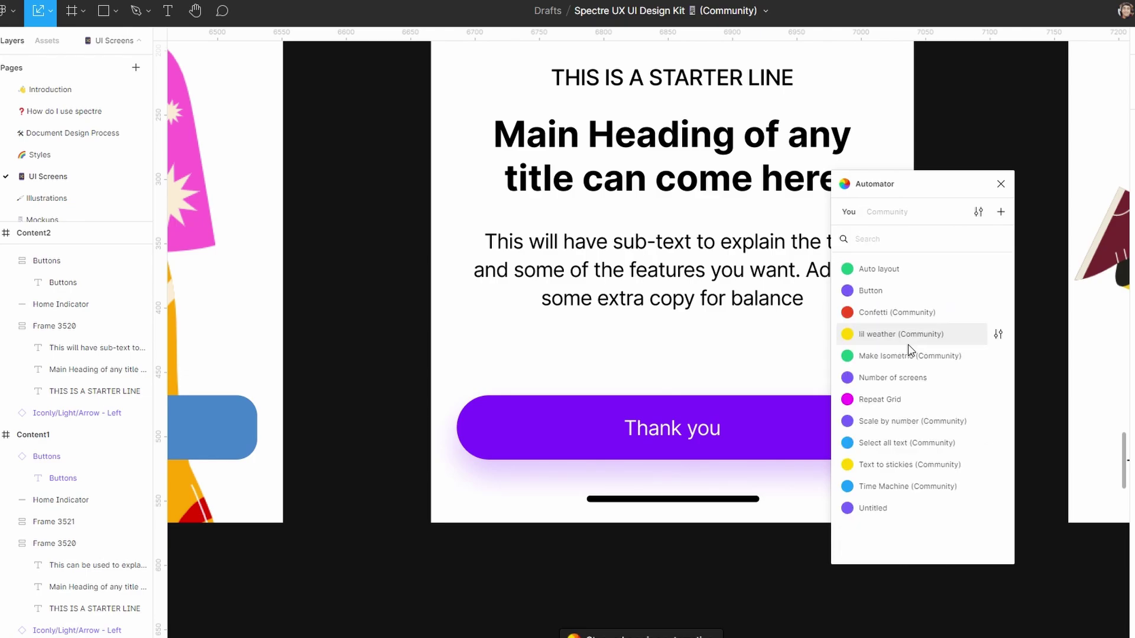
left_click(979, 214)
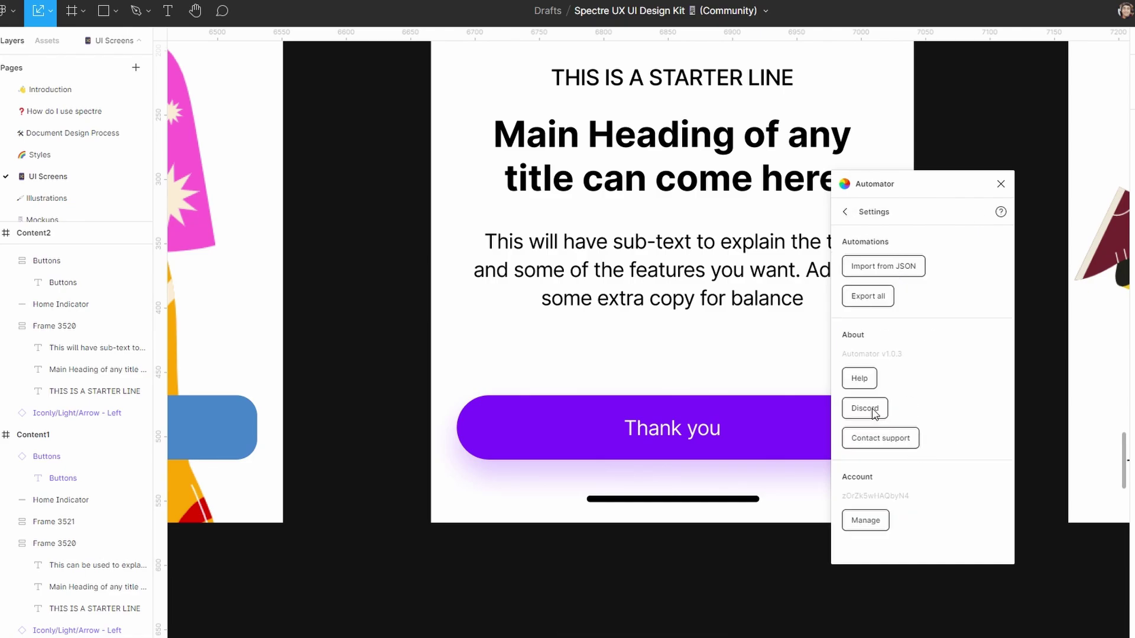
left_click(847, 212)
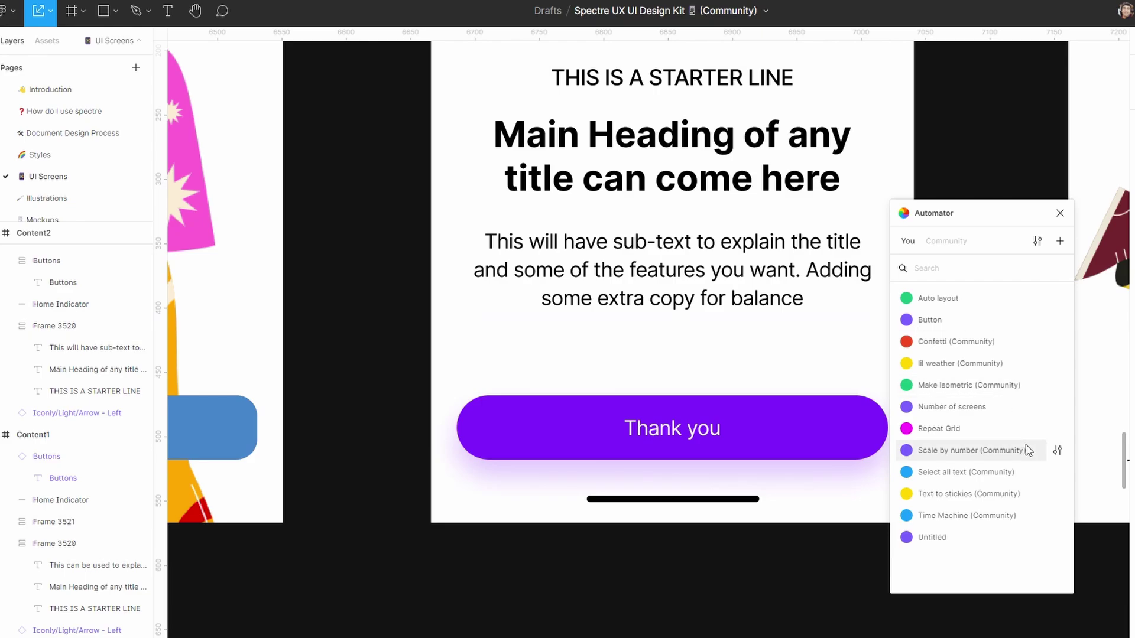
Bring the Content1 and Content2 Thank you buttons into view on the canvas.
scroll(641, 588, "down", 5)
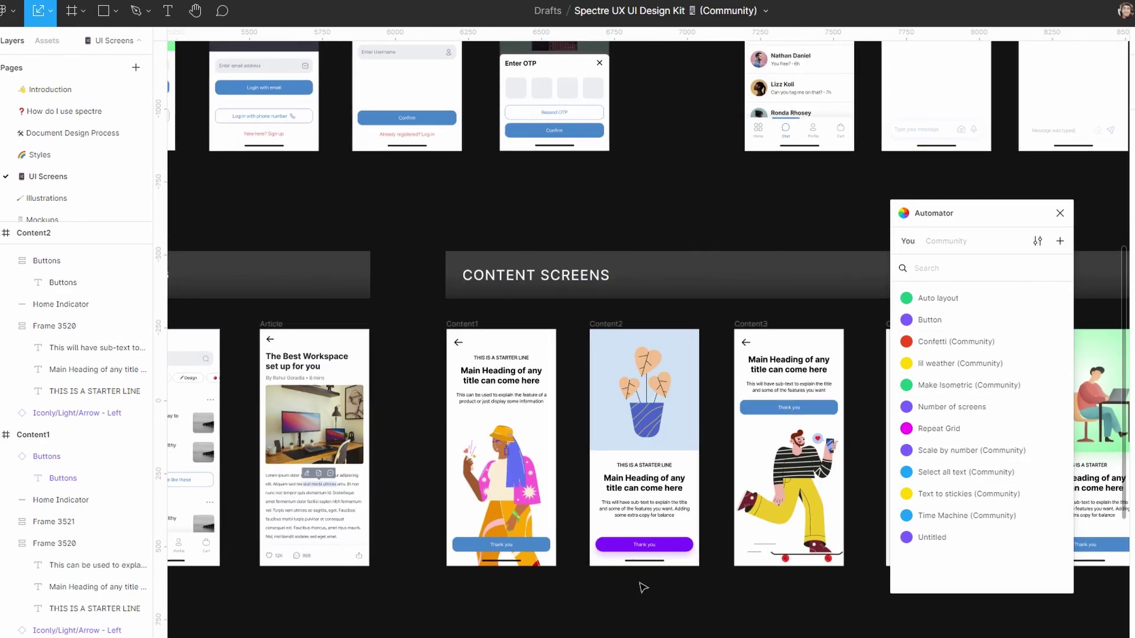
left_click(993, 320)
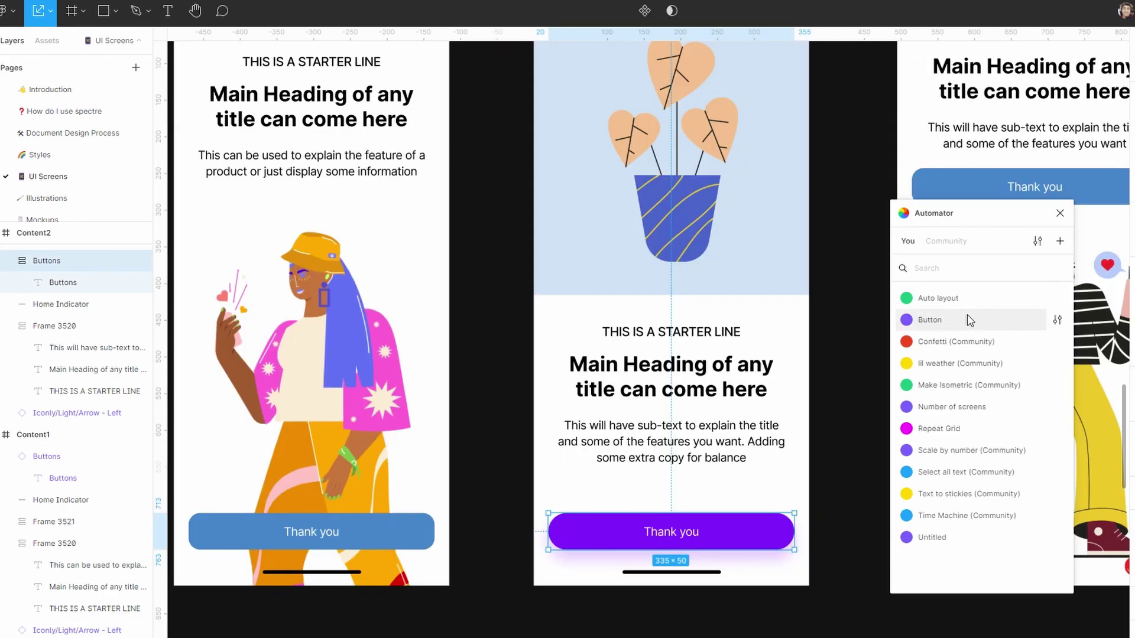
left_click(565, 610)
left_click_drag(598, 611, 614, 489)
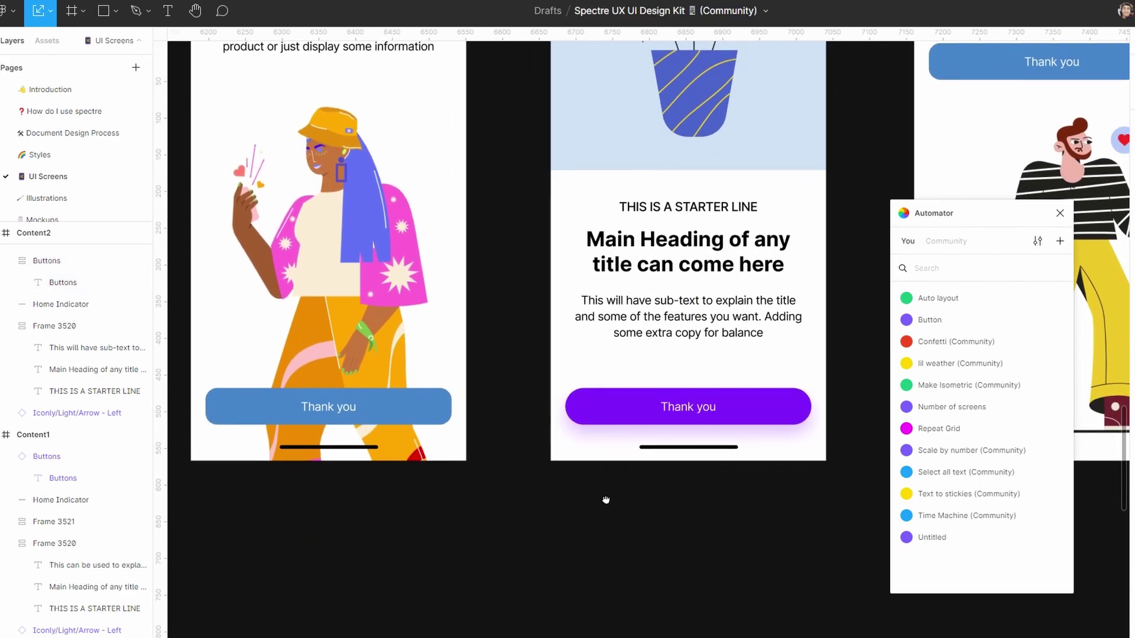
Create a blue automation 'Ghost button' described as converting any button into a ghost button.
left_click(1062, 241)
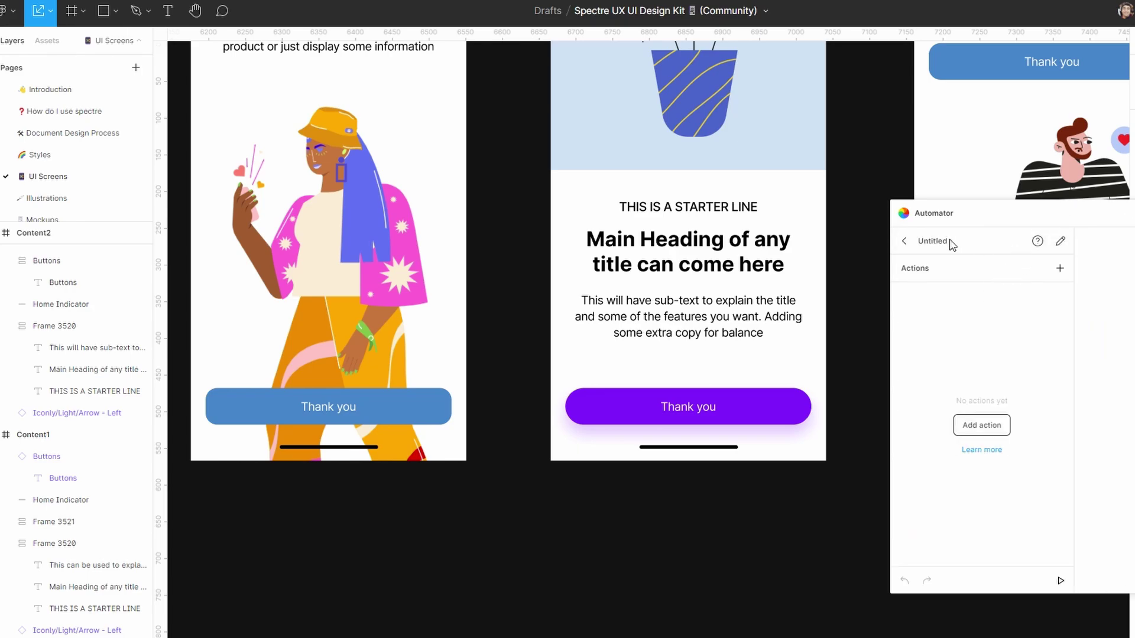
left_click(1060, 241)
left_click(950, 272)
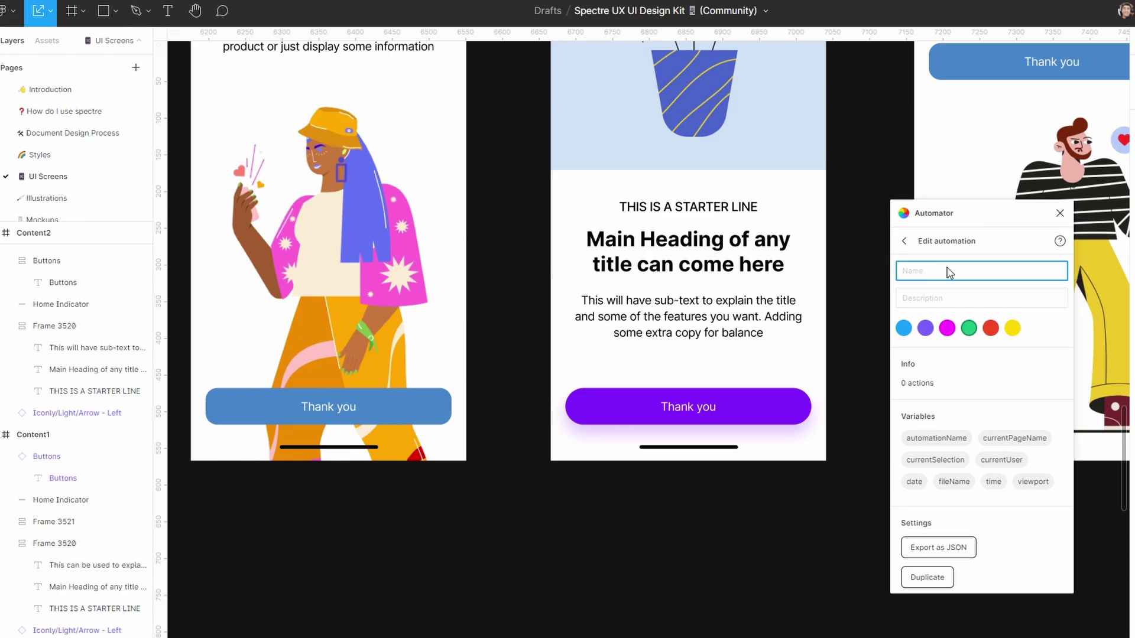
type("GH")
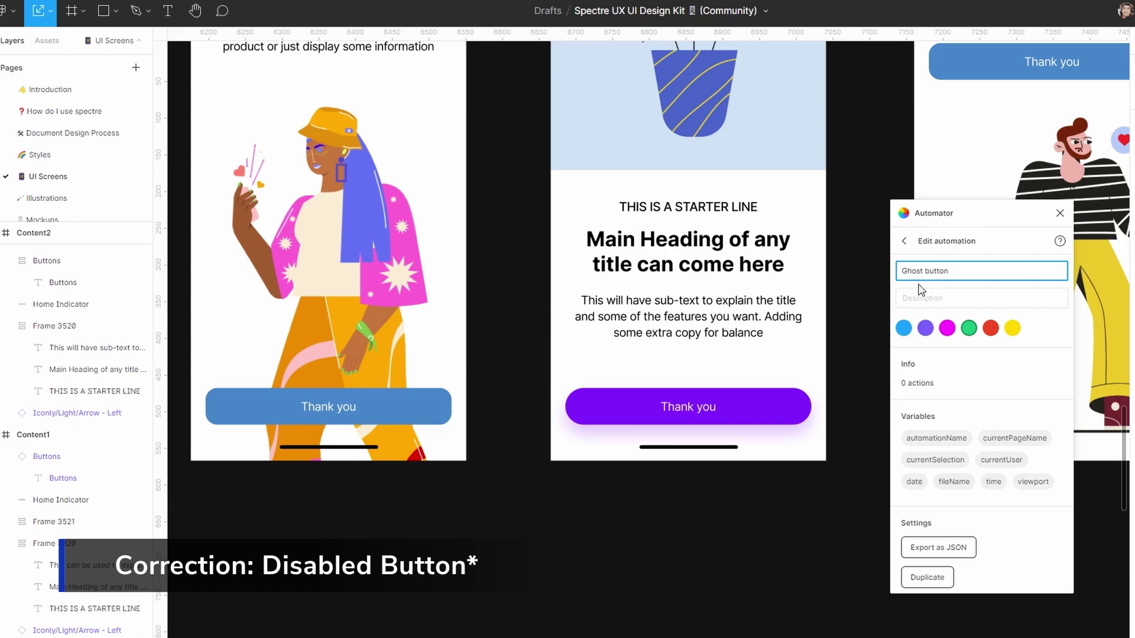
left_click(940, 300)
type("Converts any button into a ghost button")
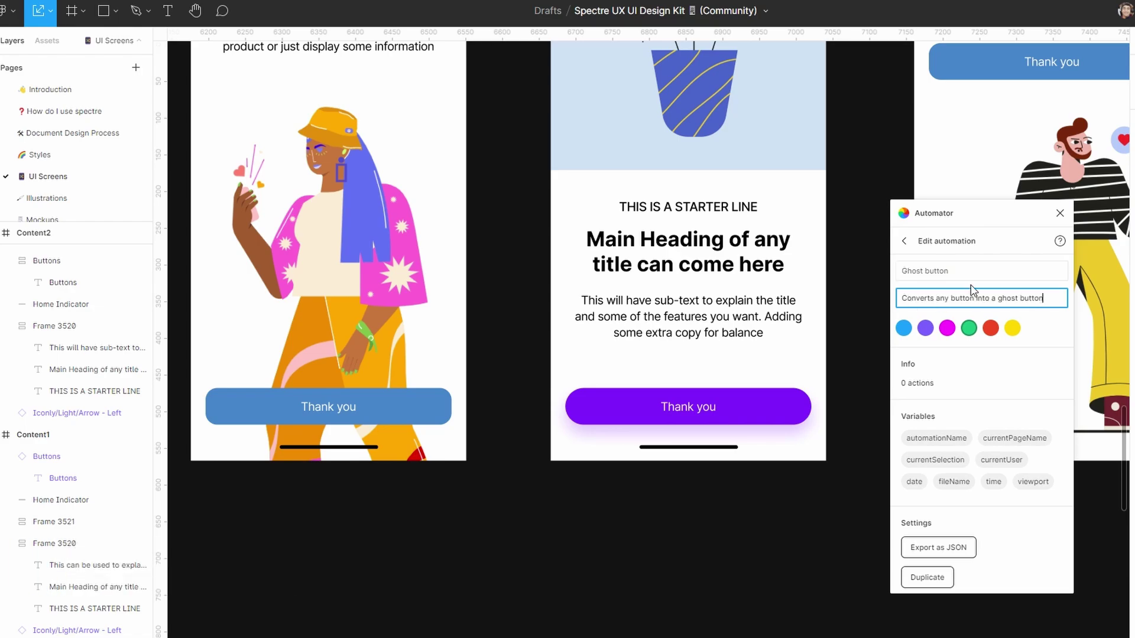
left_click(1011, 328)
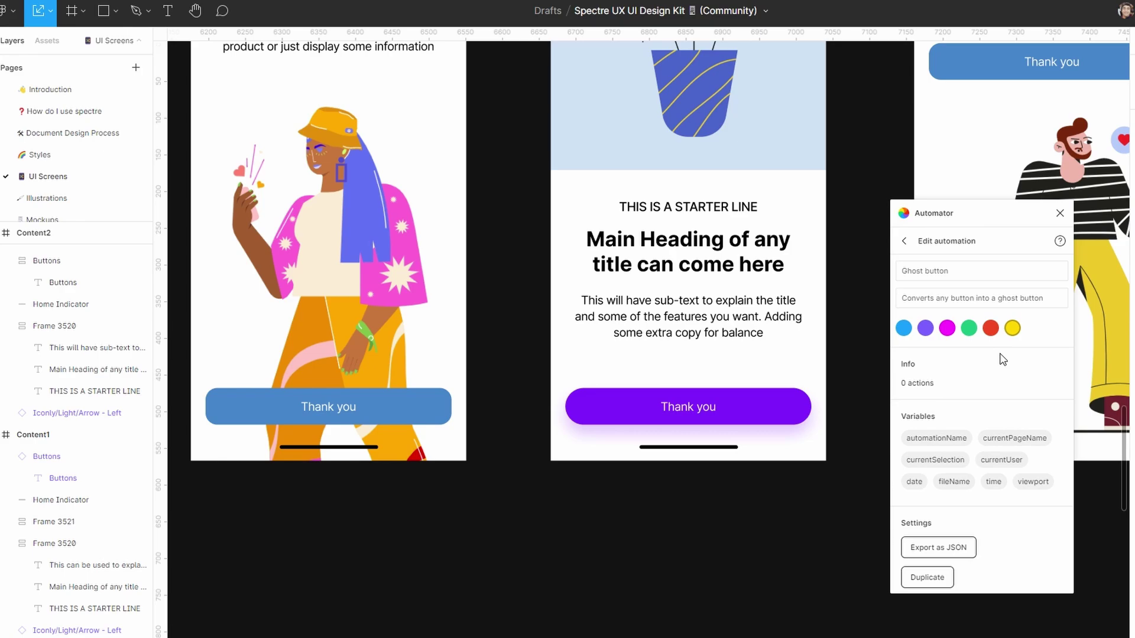
left_click_drag(965, 222, 956, 187)
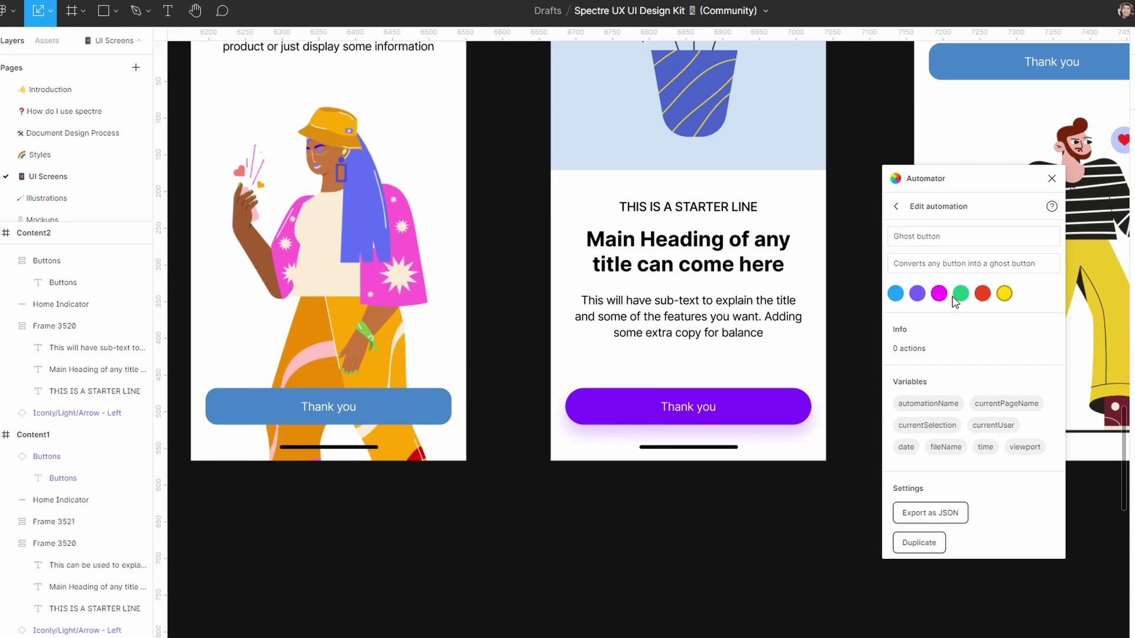
left_click(897, 298)
left_click(896, 207)
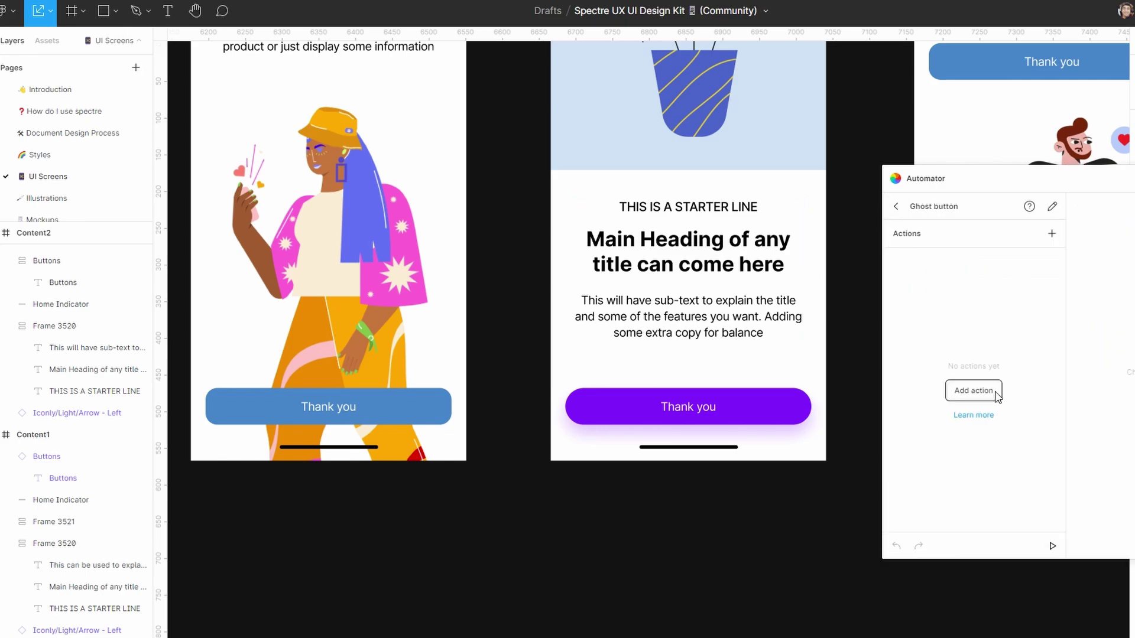
Search 'get' and add Get current selection as the Ghost button's first action.
left_click(973, 391)
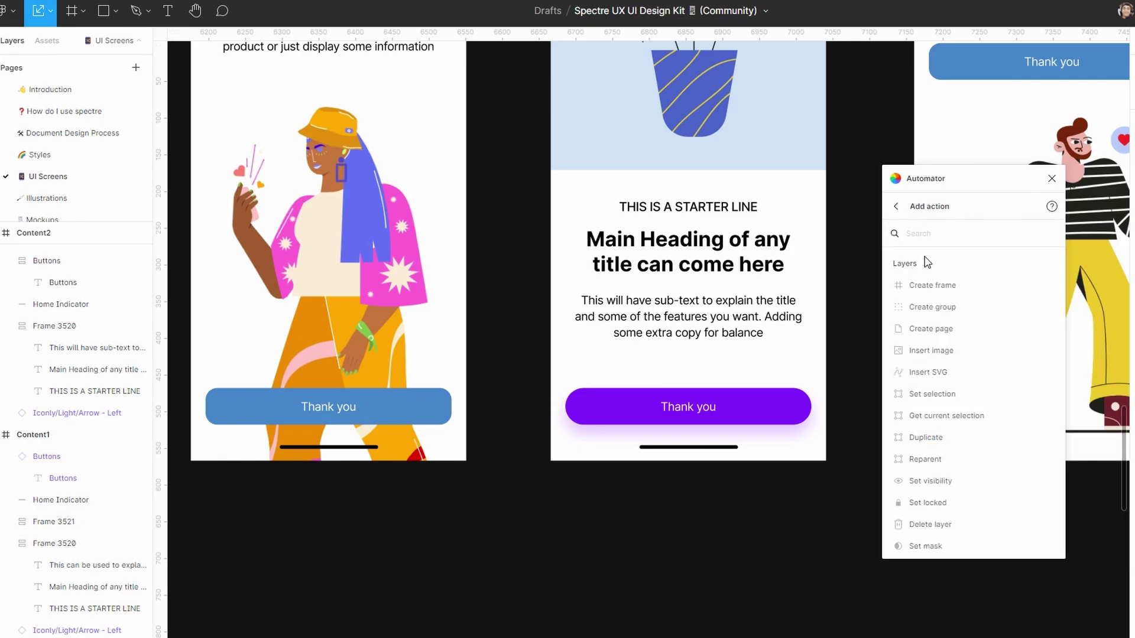
scroll(965, 380, "down", 5)
scroll(965, 379, "down", 15)
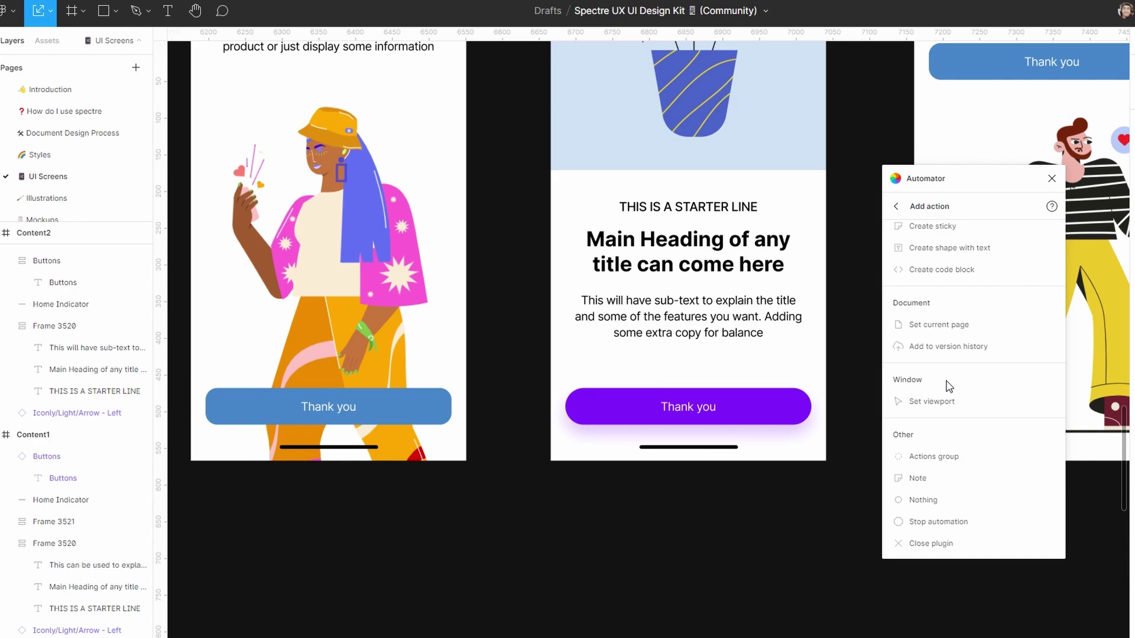
scroll(948, 387, "up", 20)
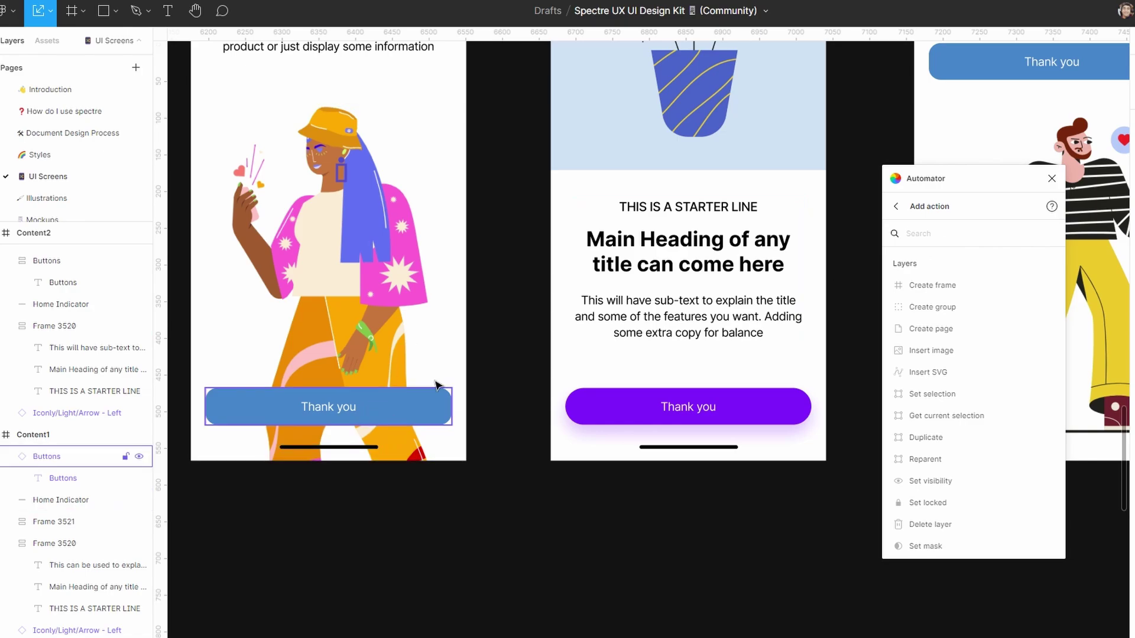
left_click(928, 232)
type("get")
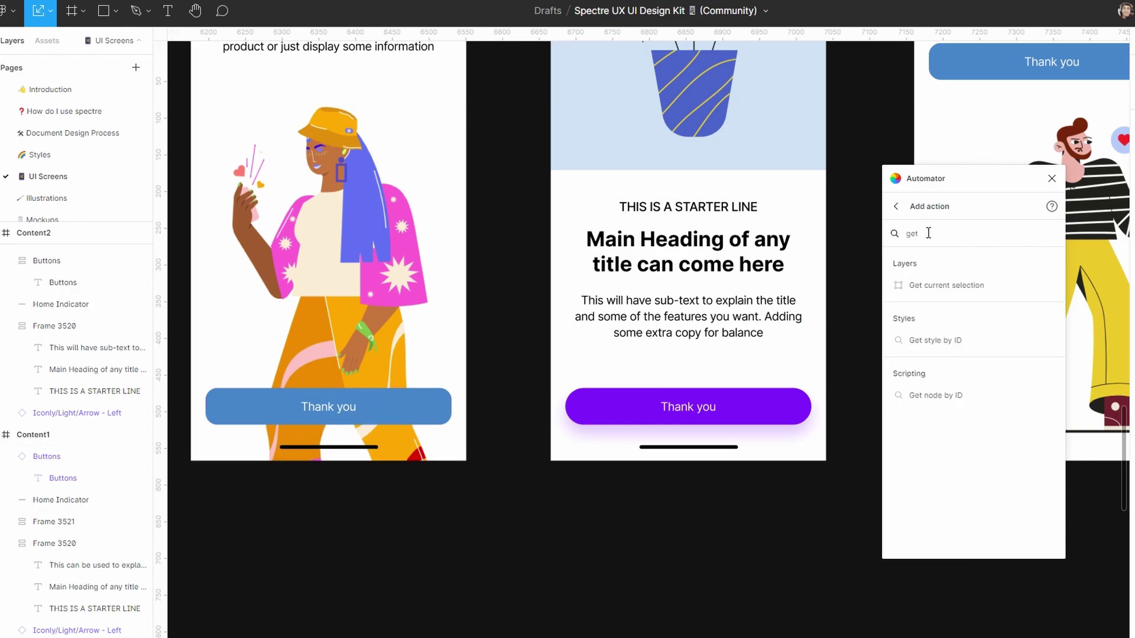
left_click(924, 288)
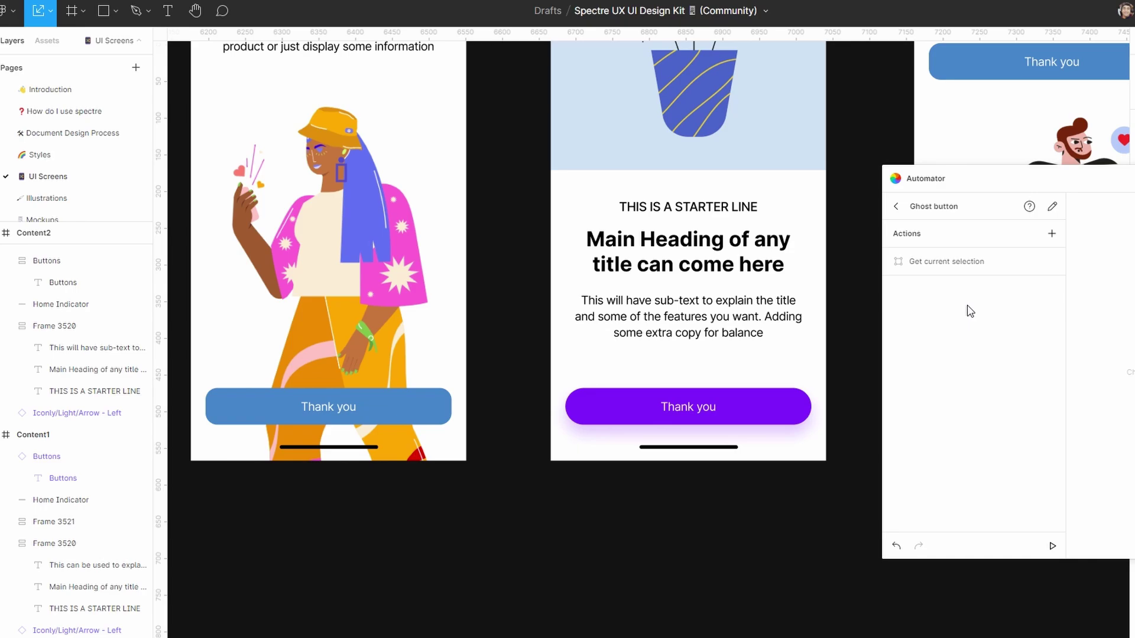
left_click(952, 261)
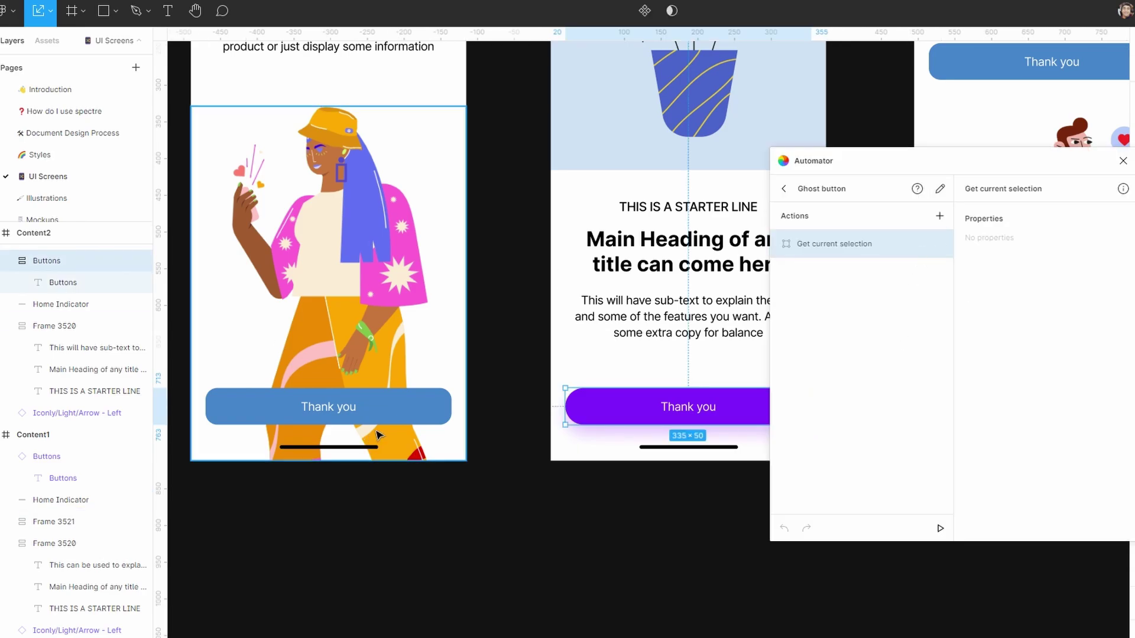
left_click(940, 189)
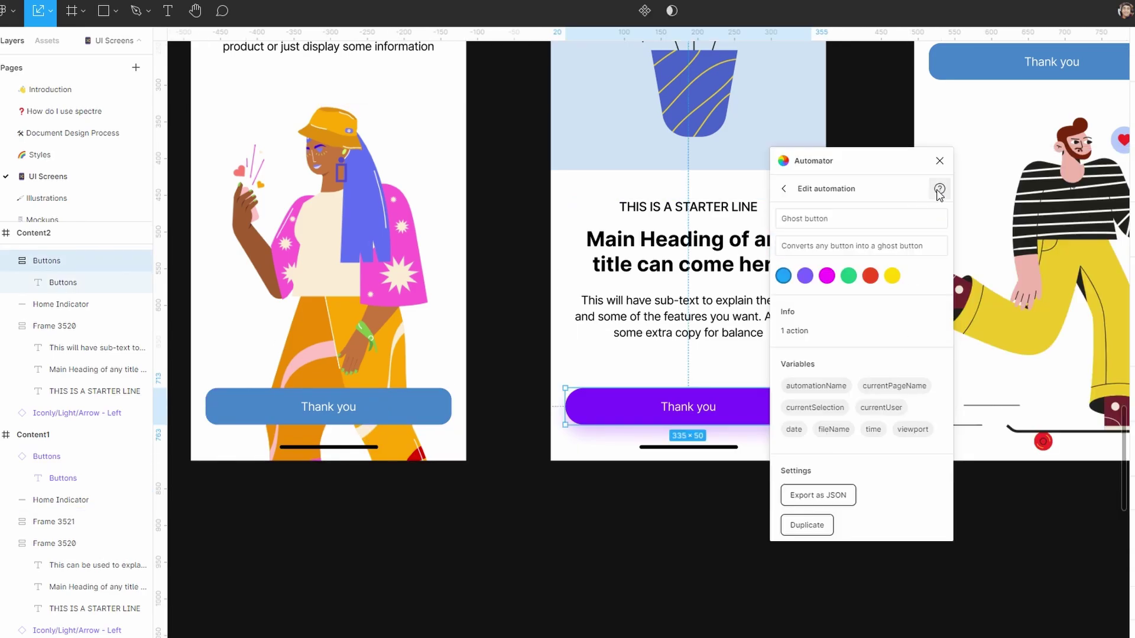
key("Return")
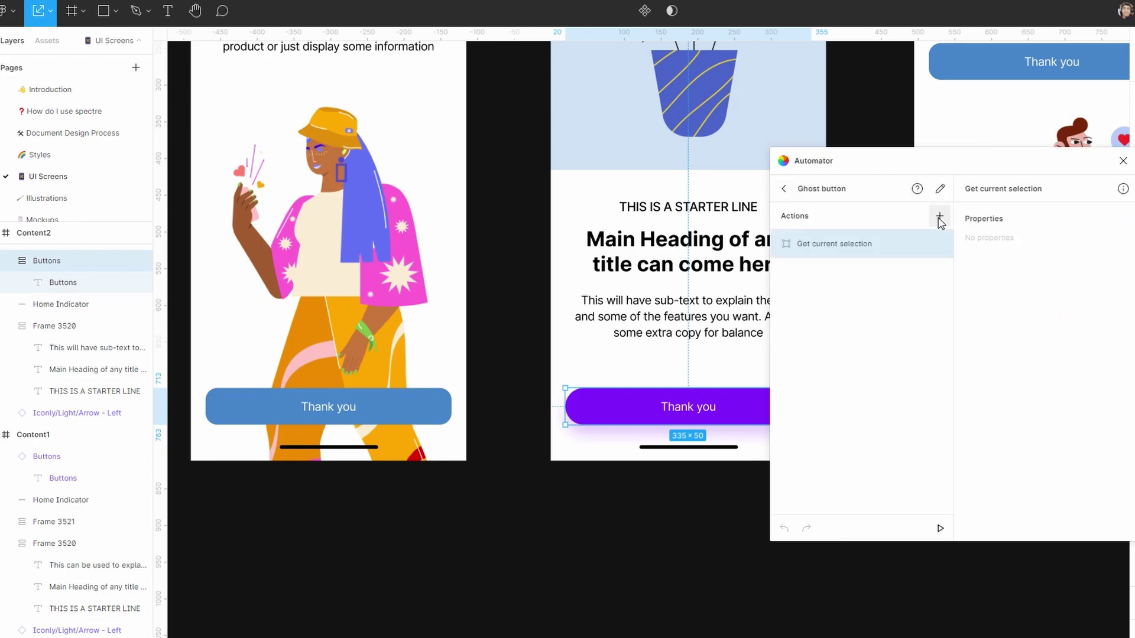
left_click(938, 218)
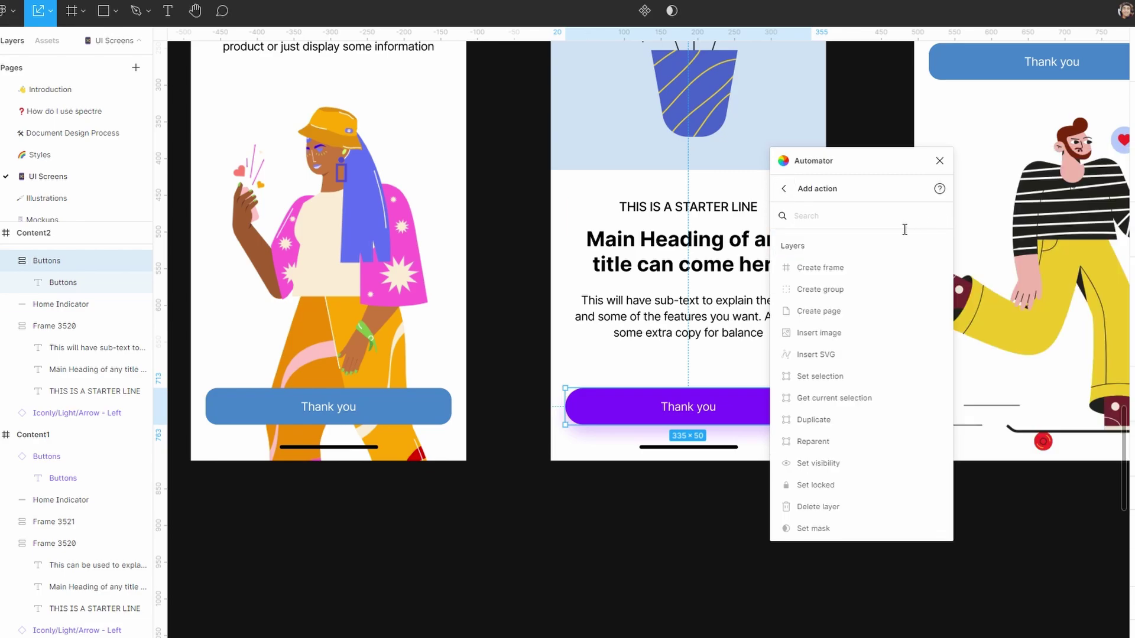
Nest an Add fill step under Get current selection, entering fill CCCCCC, then fefefe.
type("fill")
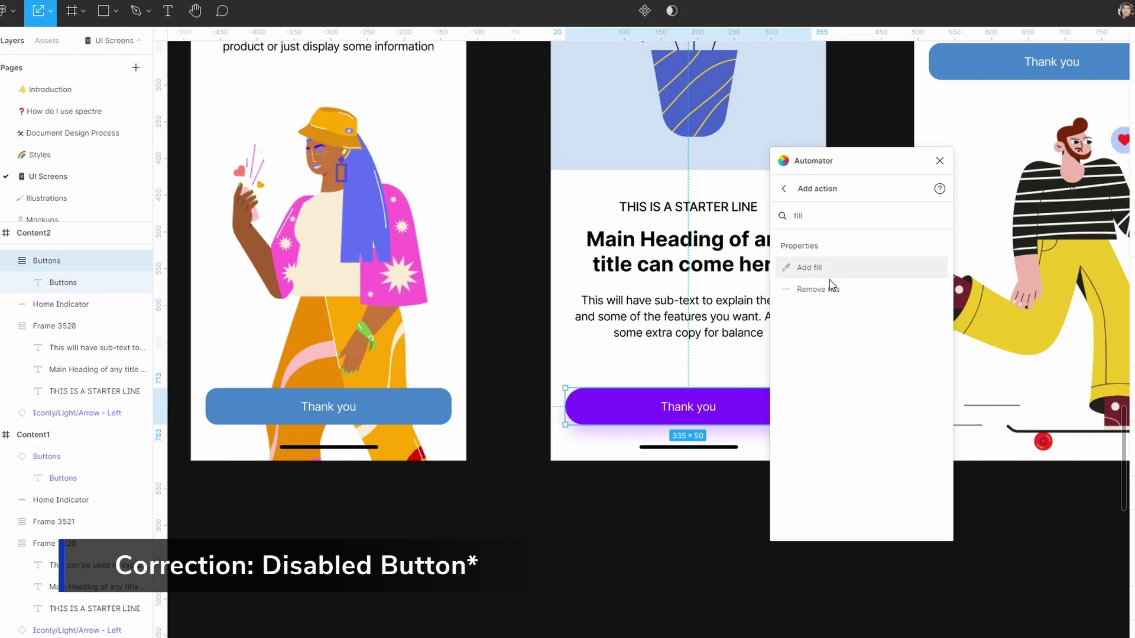
left_click(828, 270)
left_click_drag(830, 281, 865, 246)
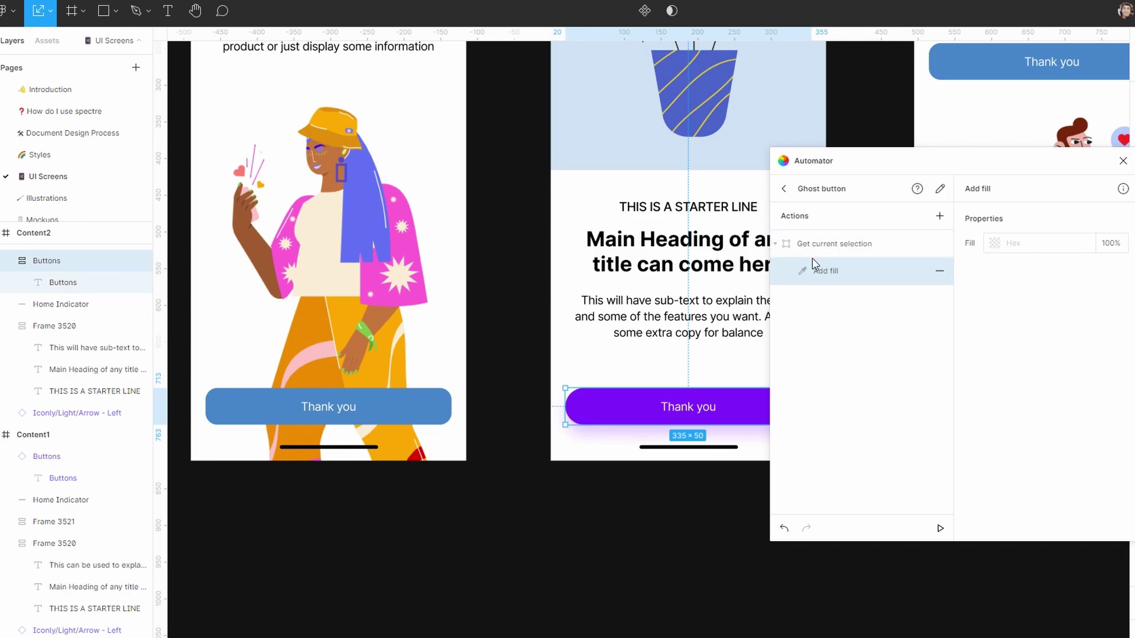
left_click(826, 251)
left_click(838, 273)
left_click(1025, 245)
type("cccccc")
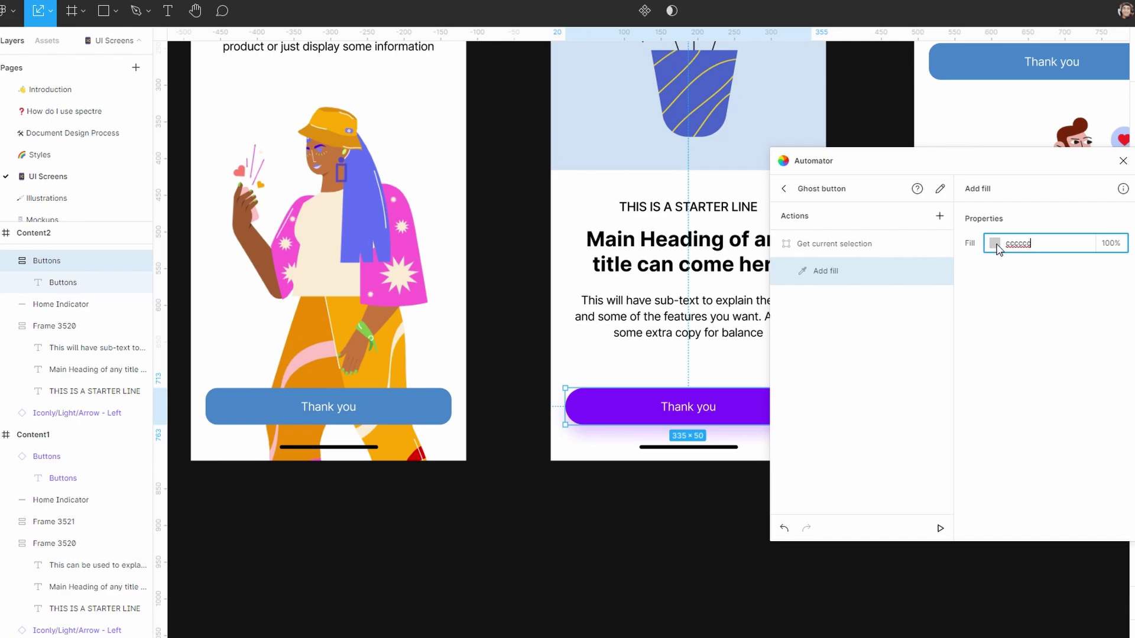
key("Return")
type("fefefef")
Search 'find' and nest a Find all step under Get current selection.
left_click(940, 216)
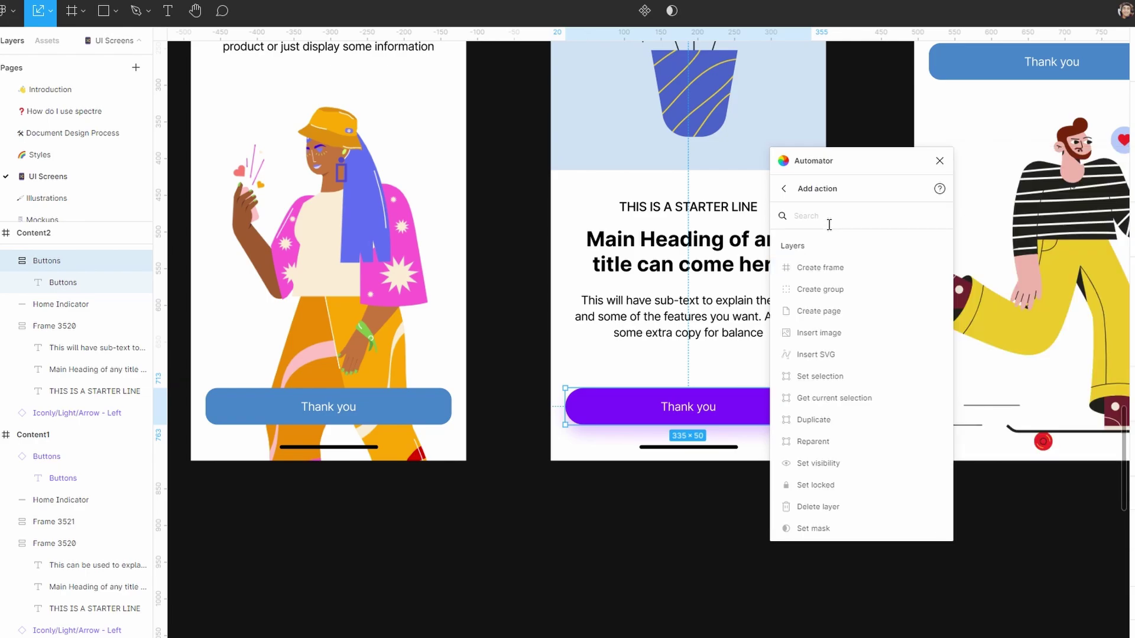
left_click(353, 407)
key("Escape")
left_click(940, 217)
type("find")
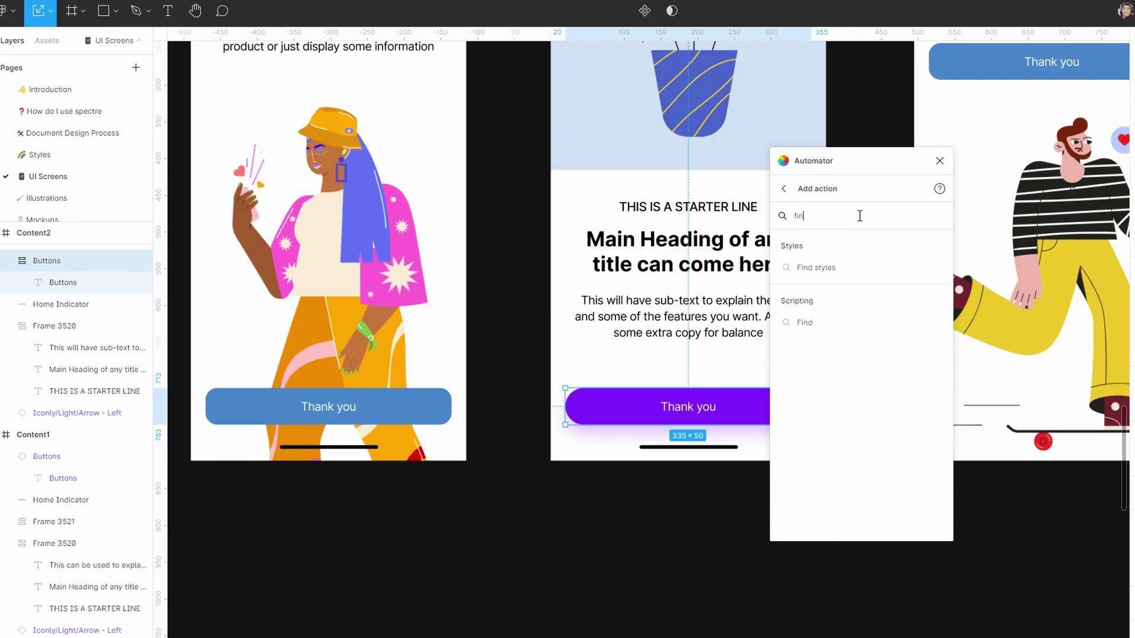
left_click(810, 322)
left_click(826, 306)
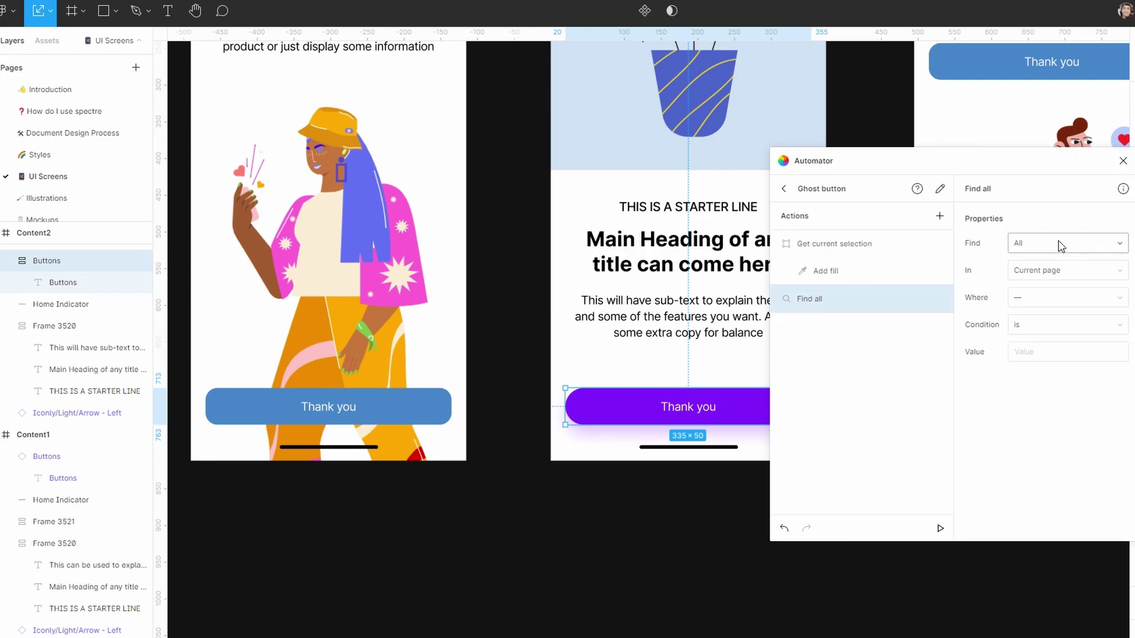
left_click_drag(842, 303, 839, 251)
left_click_drag(848, 168, 811, 240)
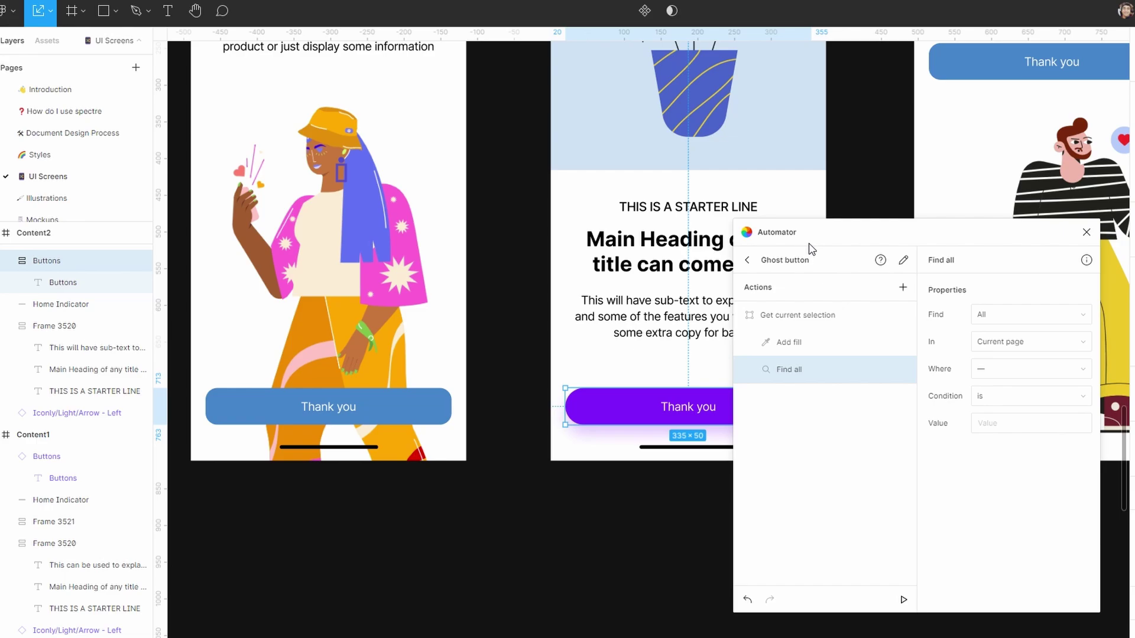
Set it to find Children in the parent action where type is TEXT.
left_click(997, 312)
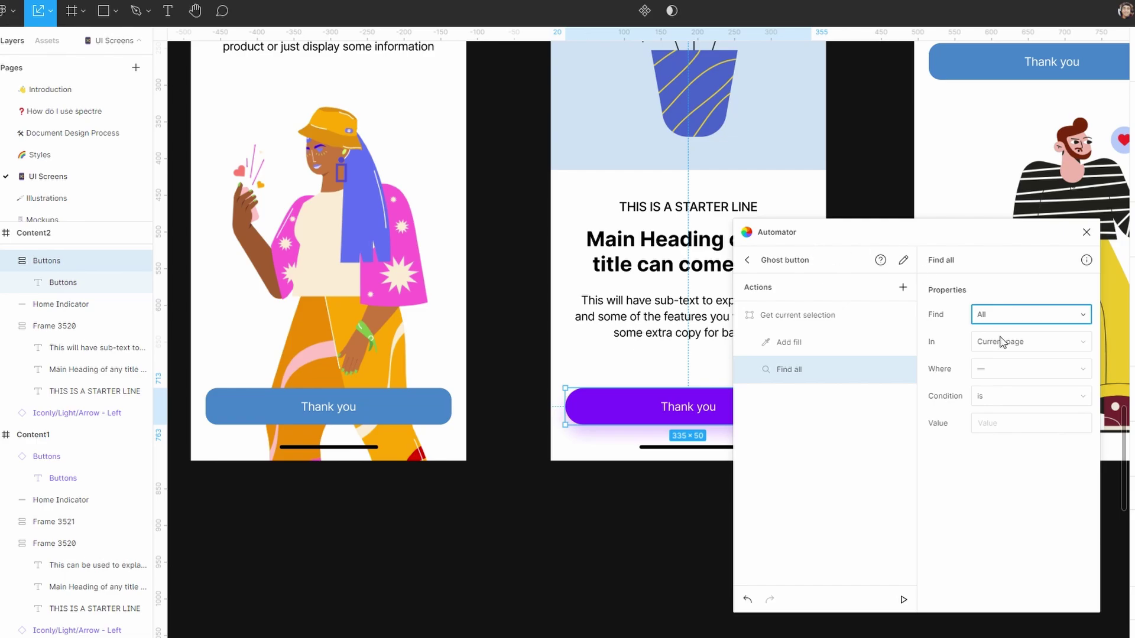
left_click(998, 381)
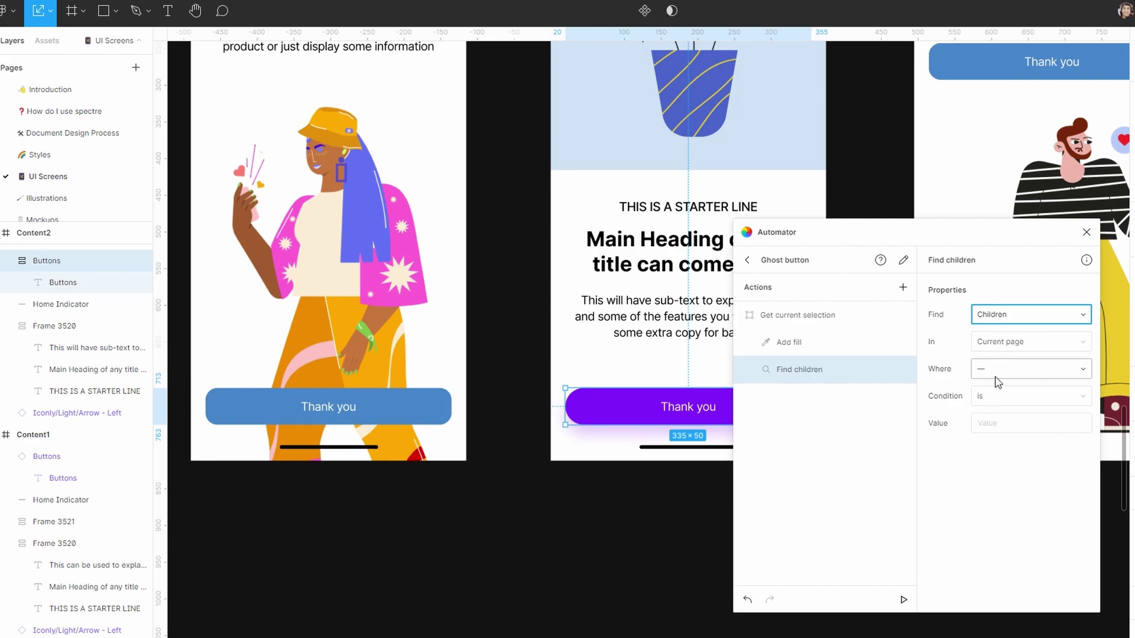
left_click(1011, 346)
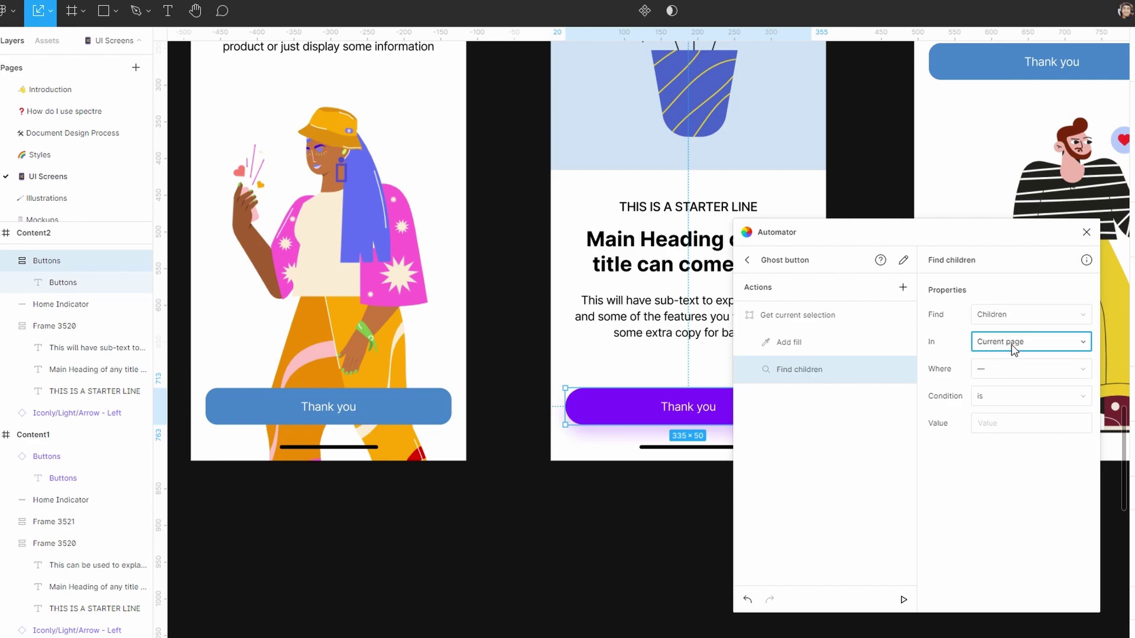
left_click(1022, 411)
left_click(1007, 372)
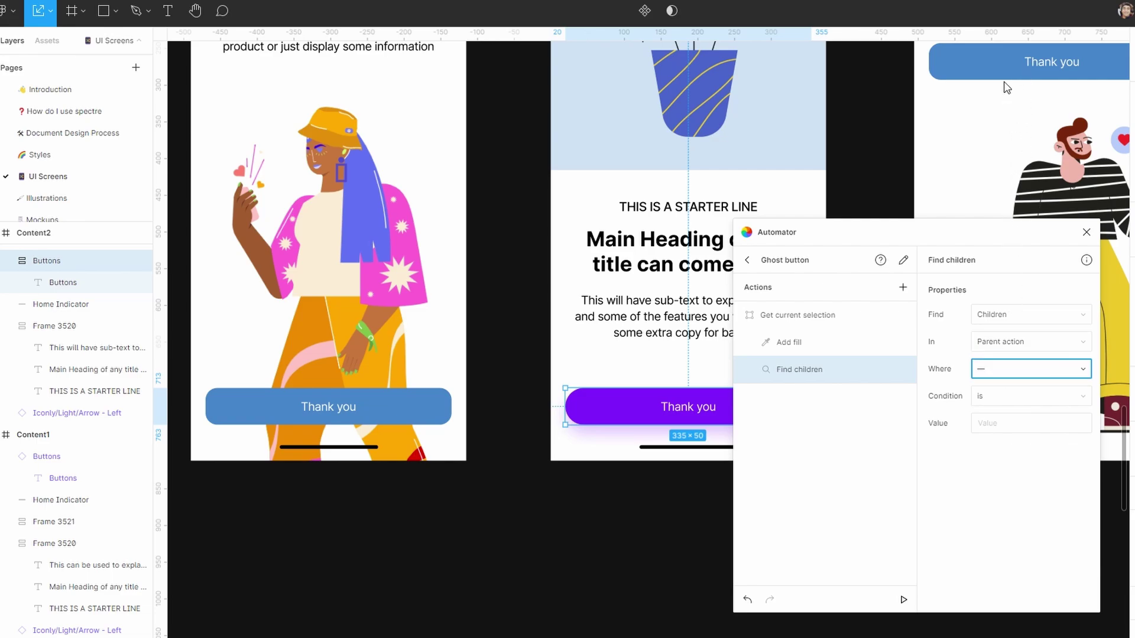
left_click(1011, 341)
left_click(1008, 397)
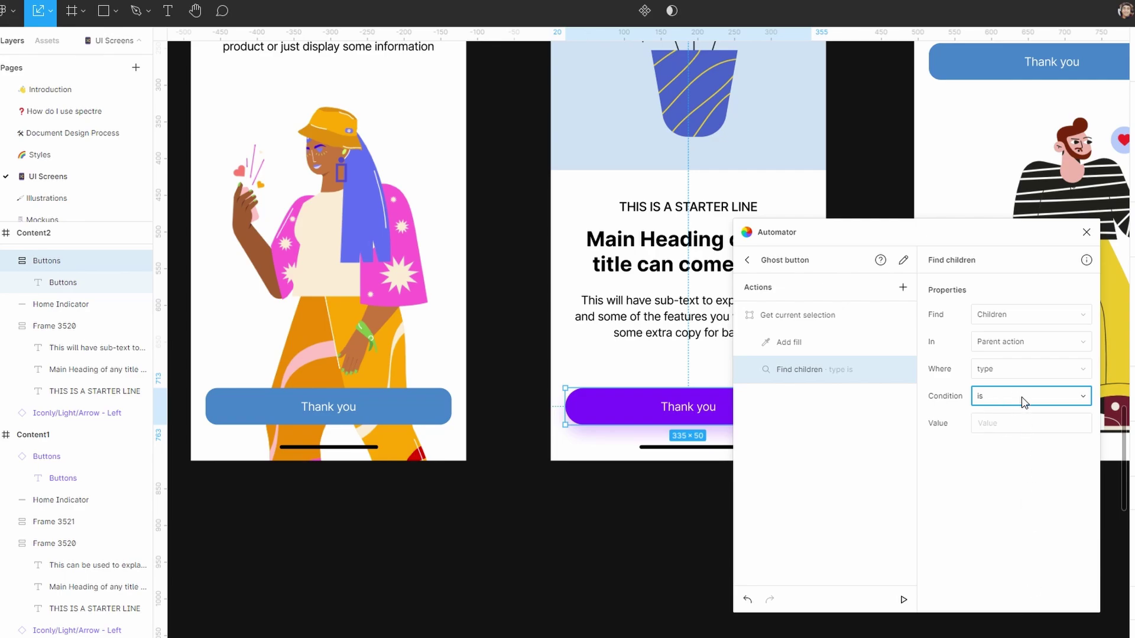
left_click(1006, 427)
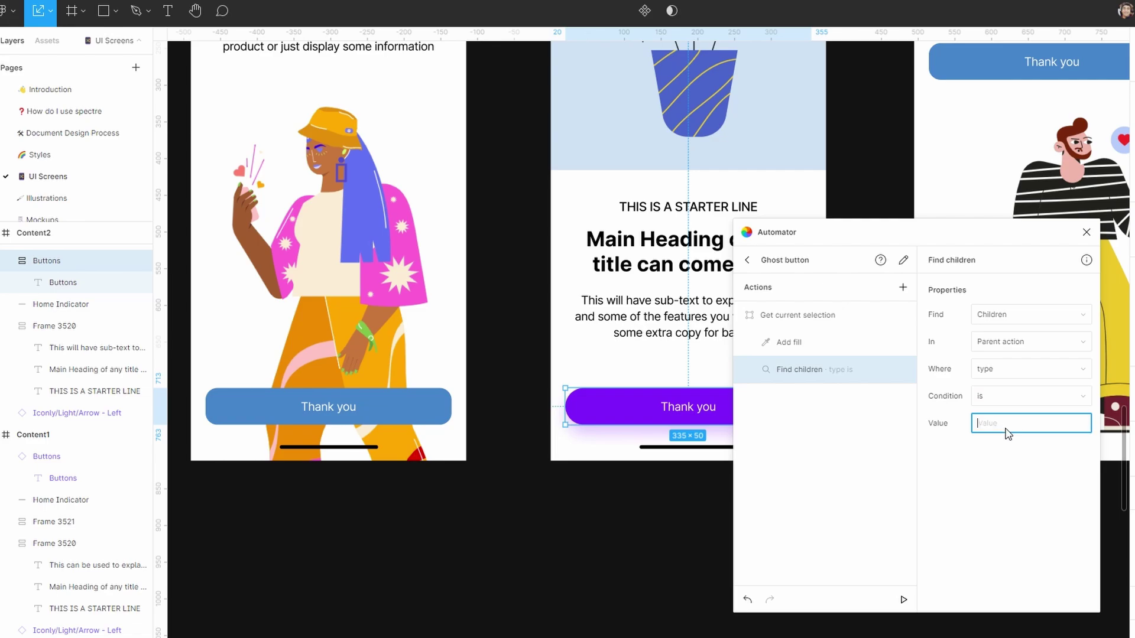
type("TEXT")
key("Return")
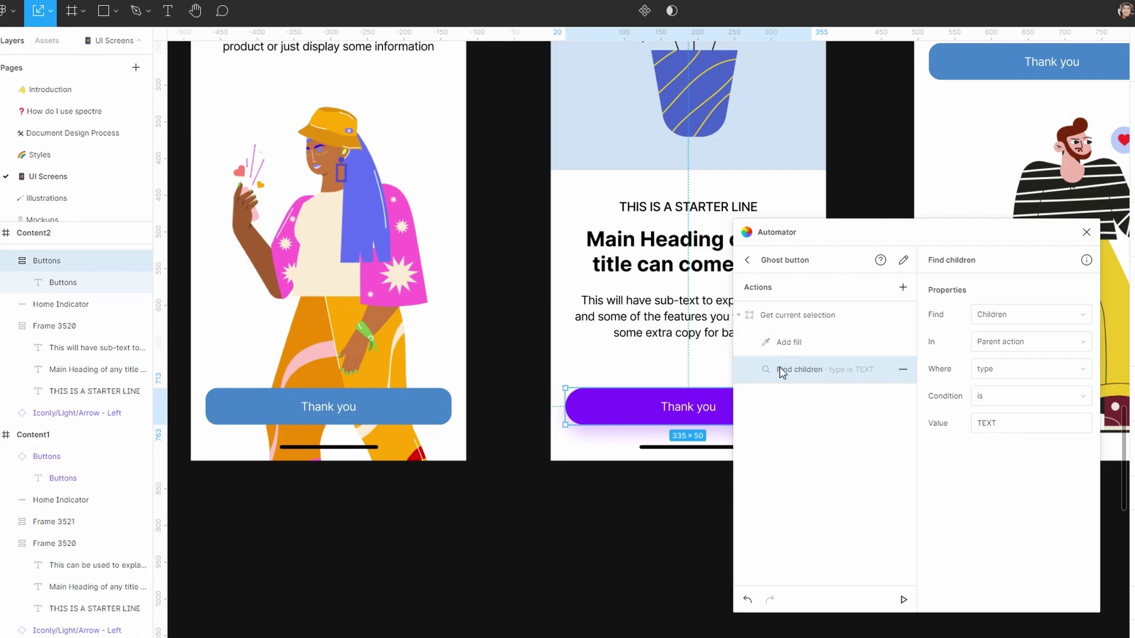
Nest an Add fill step with colour CCCCCC under Find children.
left_click(903, 287)
type("fill")
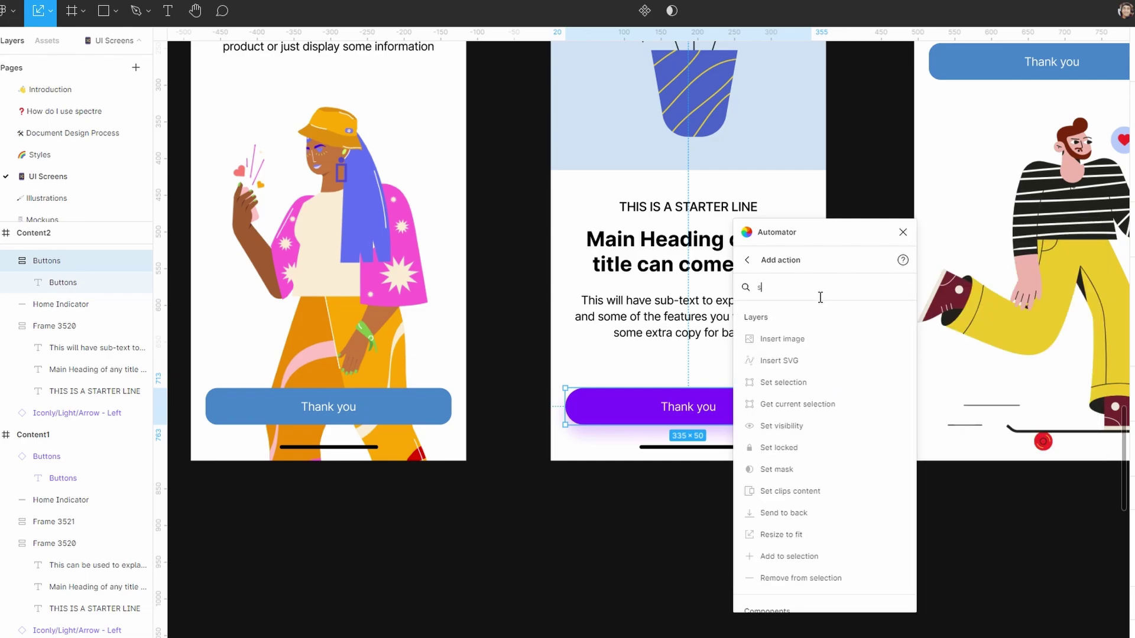
left_click(811, 344)
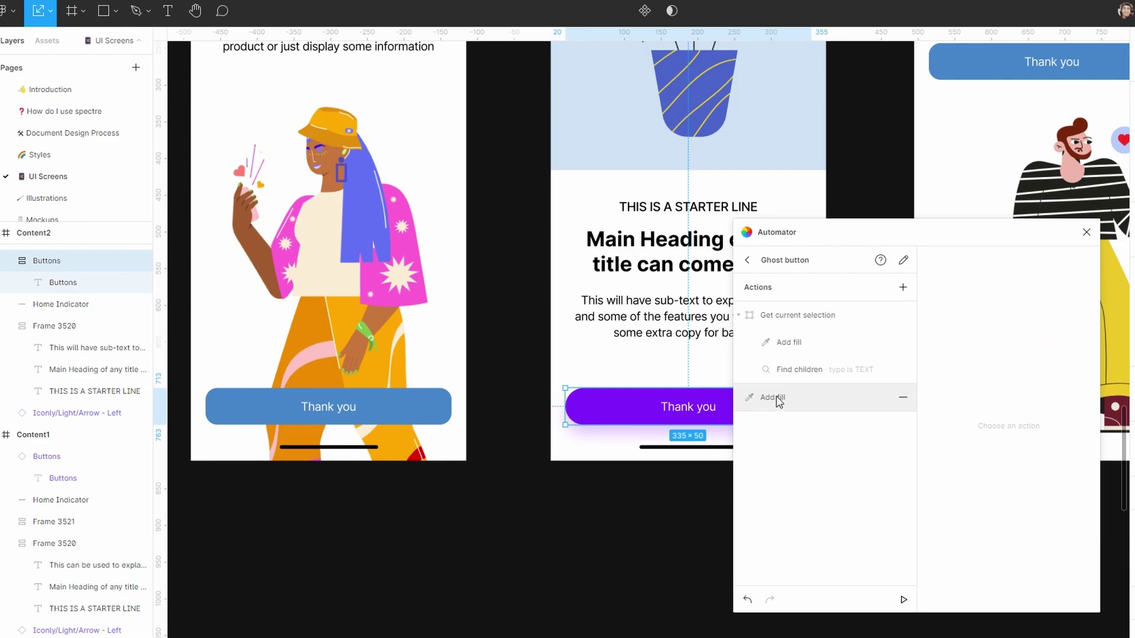
left_click_drag(778, 401, 823, 390)
left_click(961, 318)
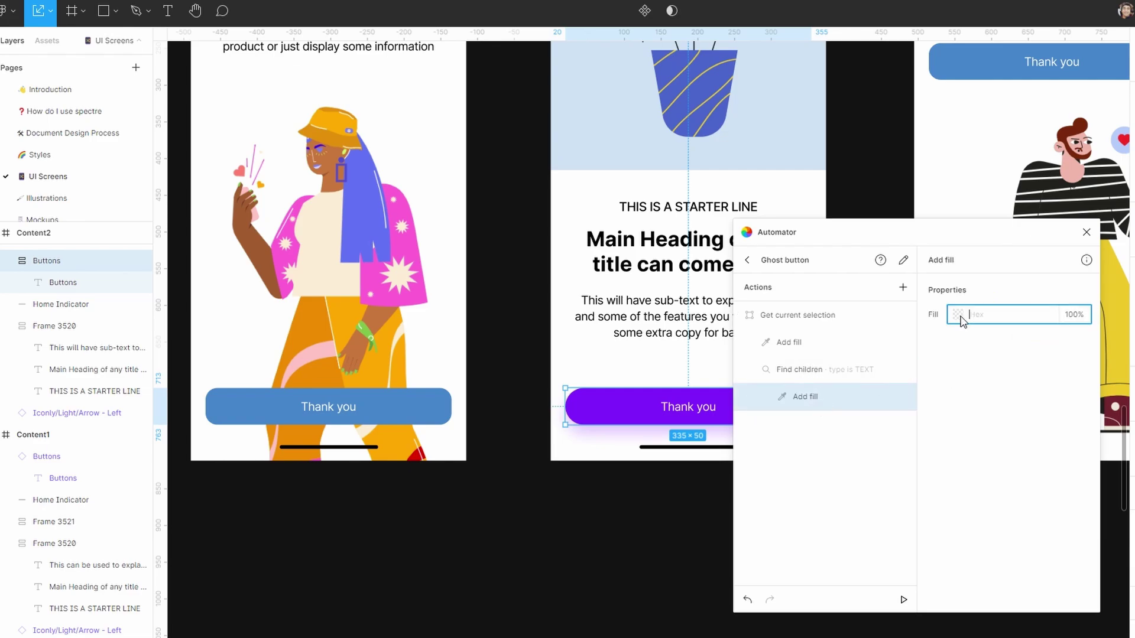
type("cccccc")
left_click(1002, 364)
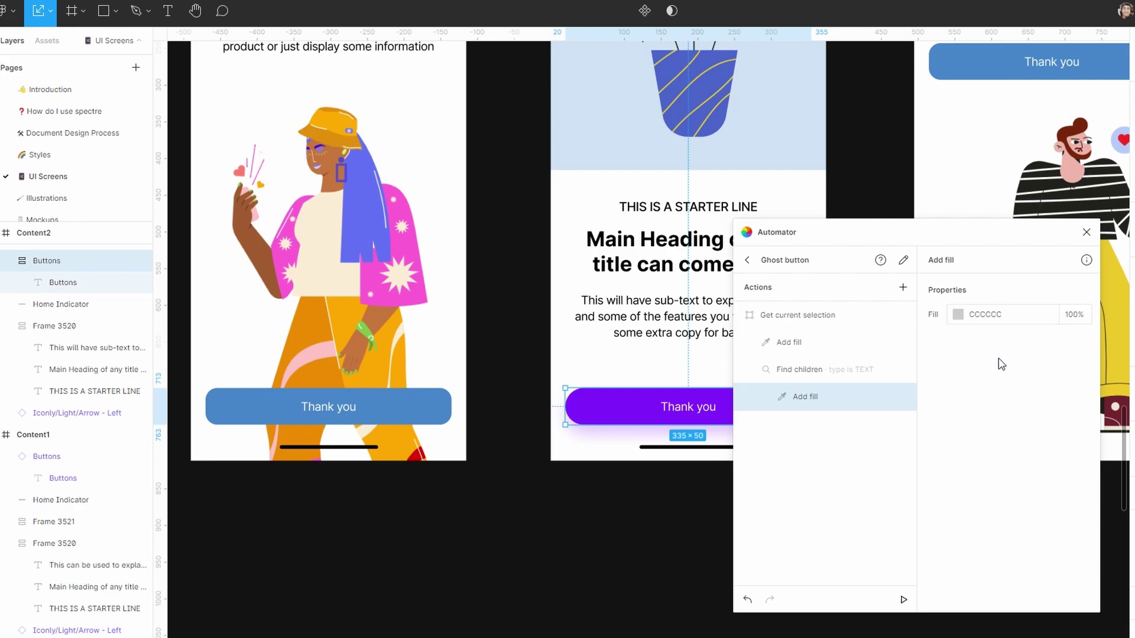
left_click(816, 371)
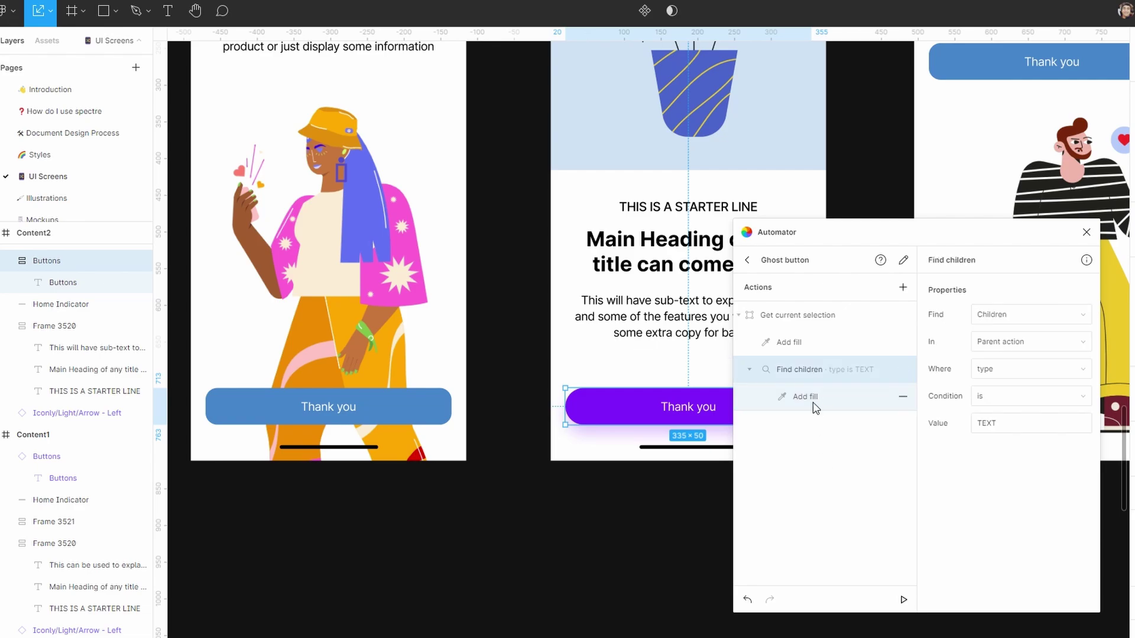
left_click(807, 405)
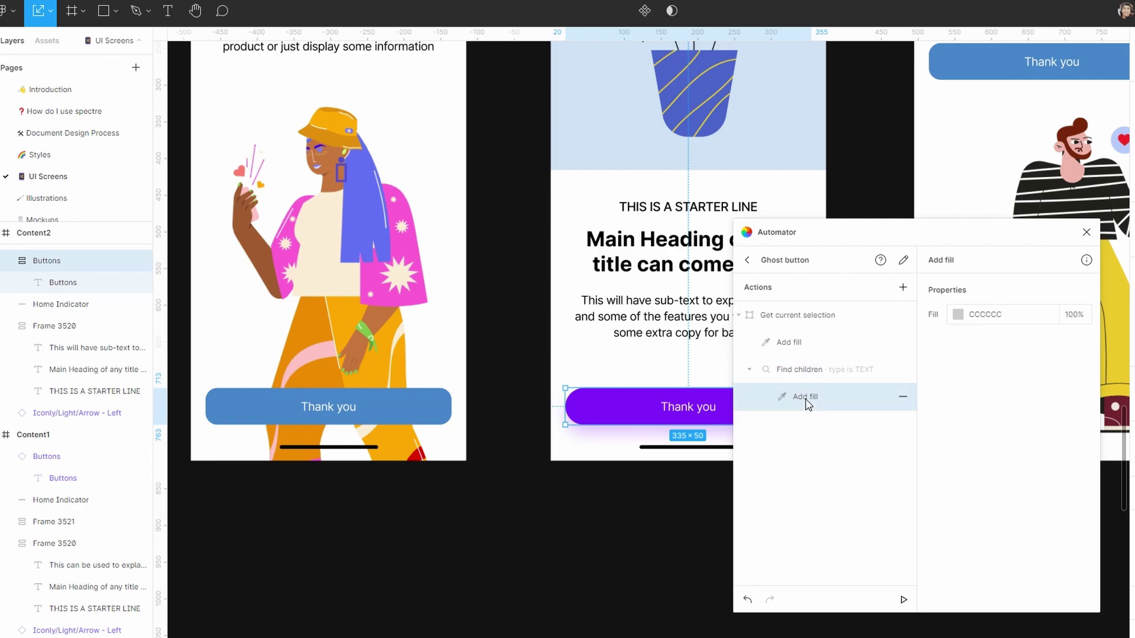
left_click(807, 325)
left_click(814, 344)
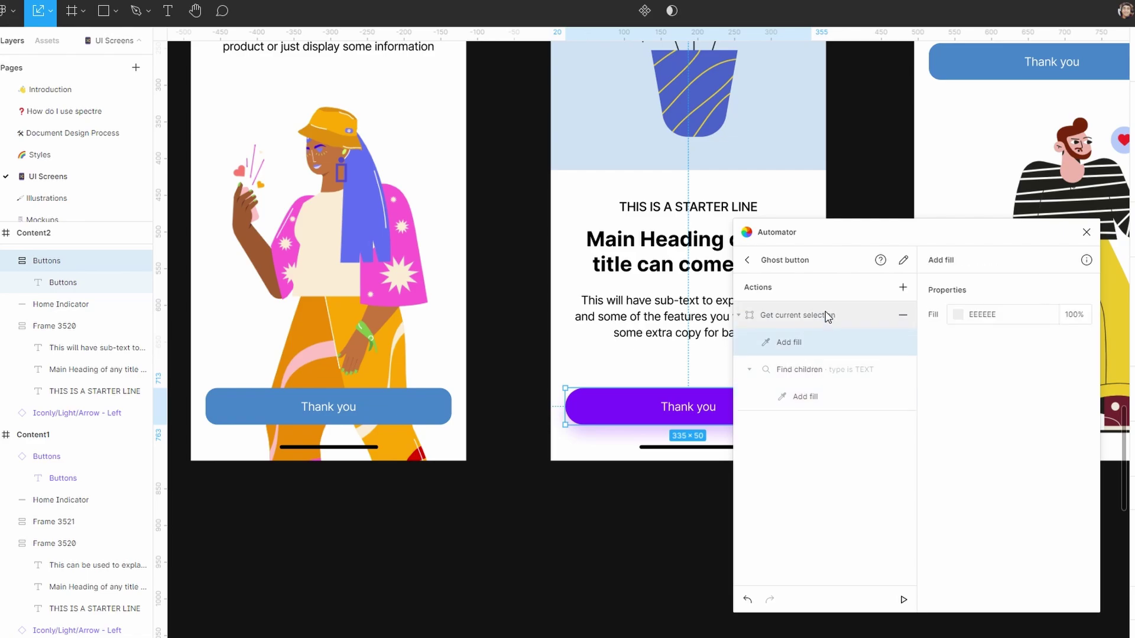
left_click(828, 318)
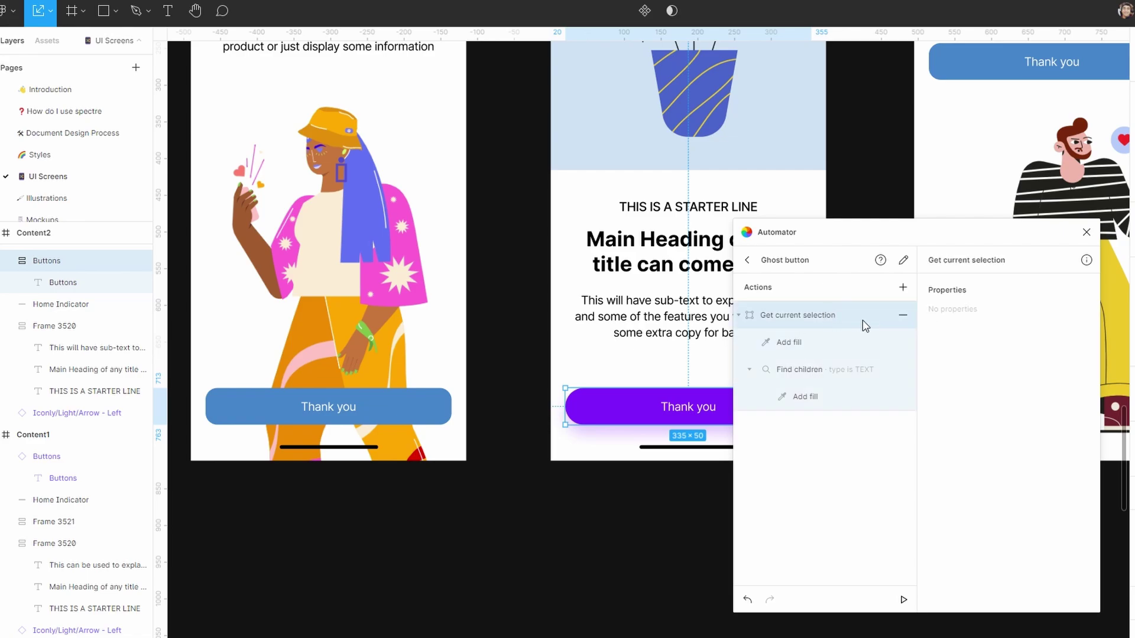
Nest a Set corner radius step under Get current selection with radius 5000.
left_click(903, 288)
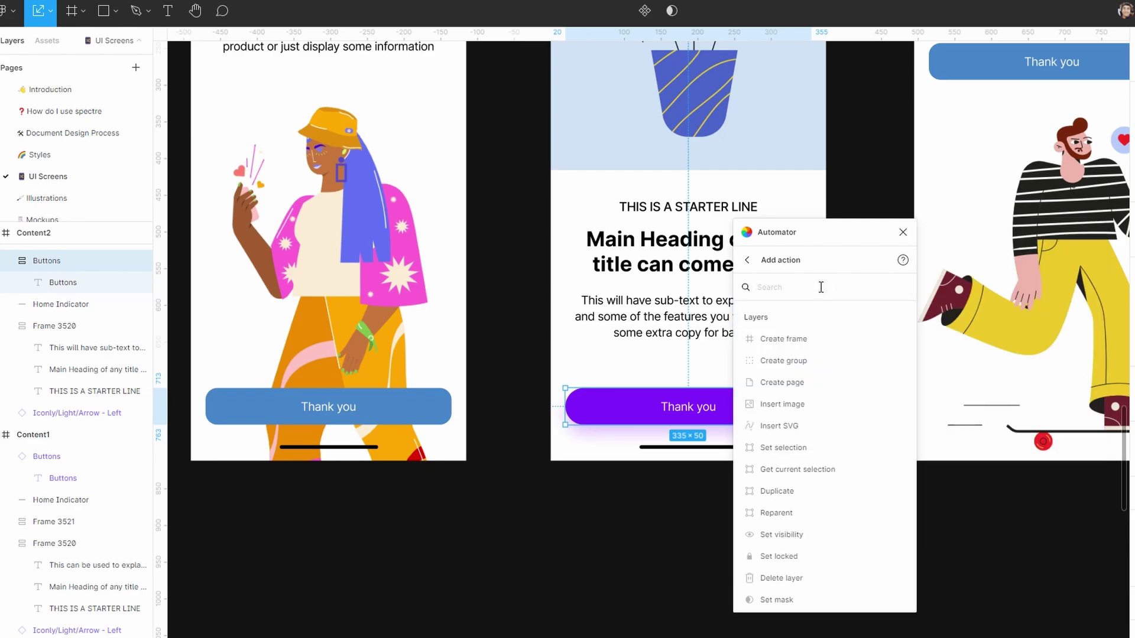
type("r")
key("BackSpace")
type("radi")
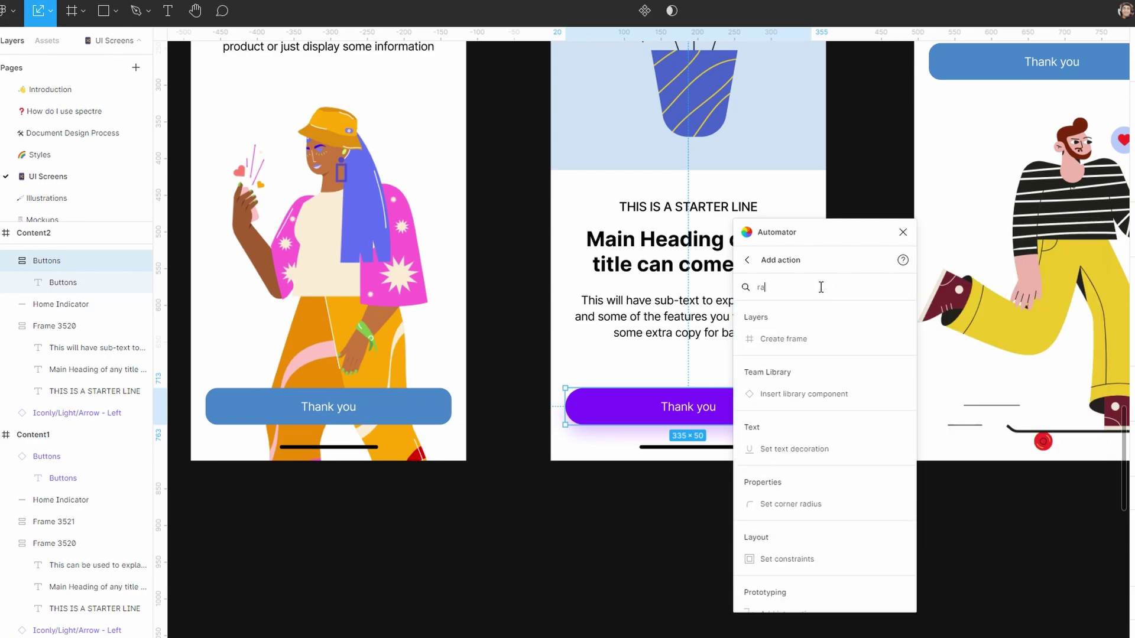
left_click(812, 340)
left_click(750, 424)
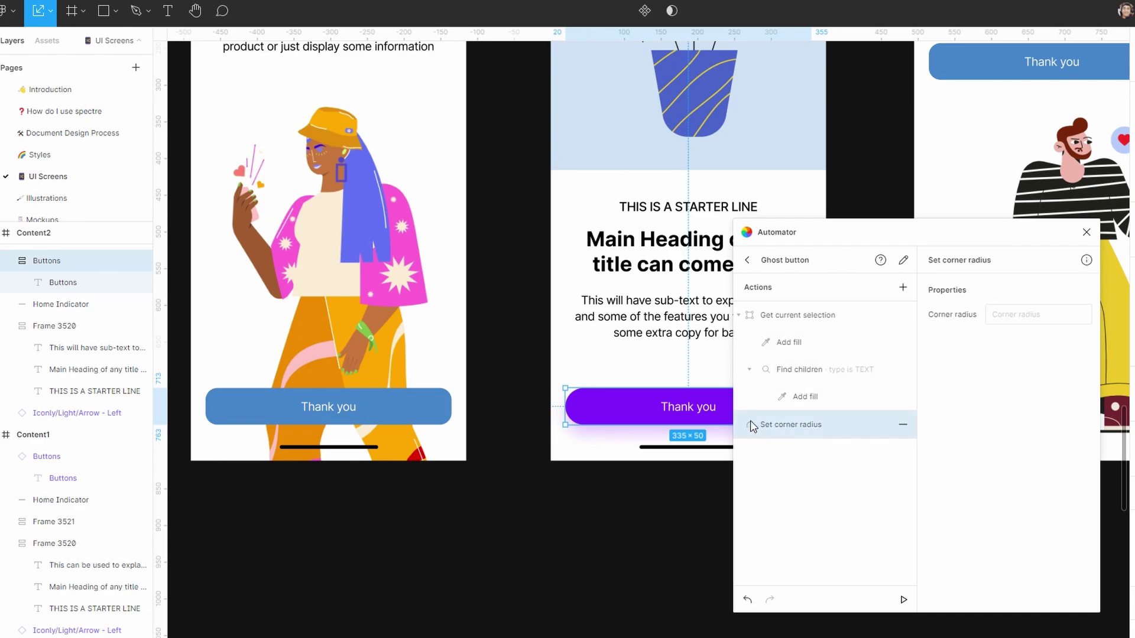
left_click_drag(751, 423, 793, 323)
left_click(996, 319)
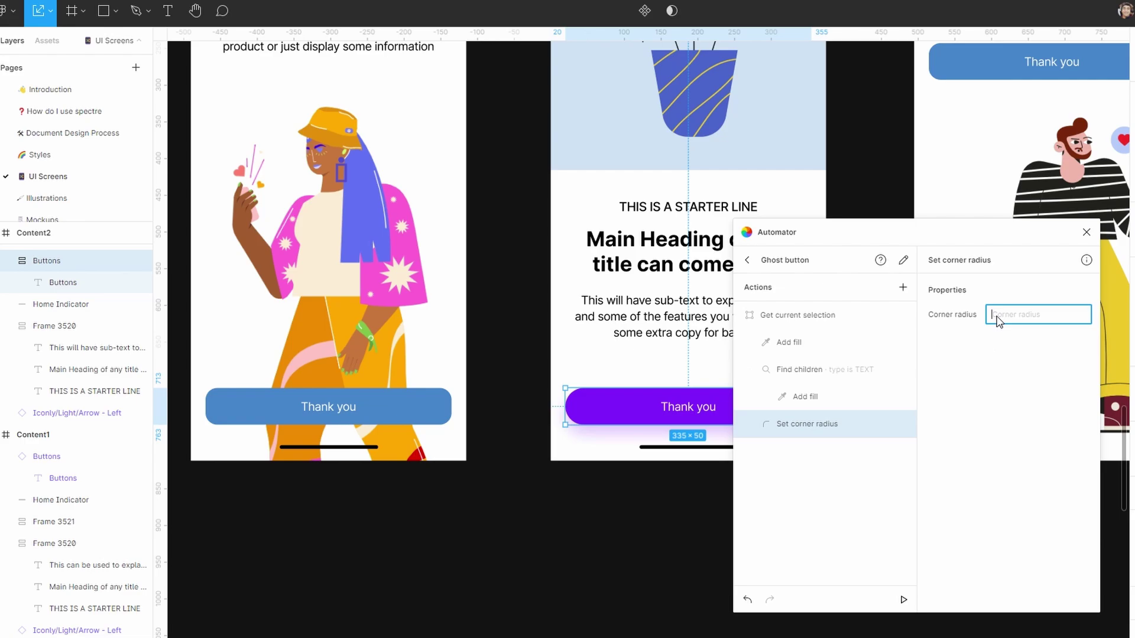
type("5000")
left_click(1070, 452)
left_click(502, 516)
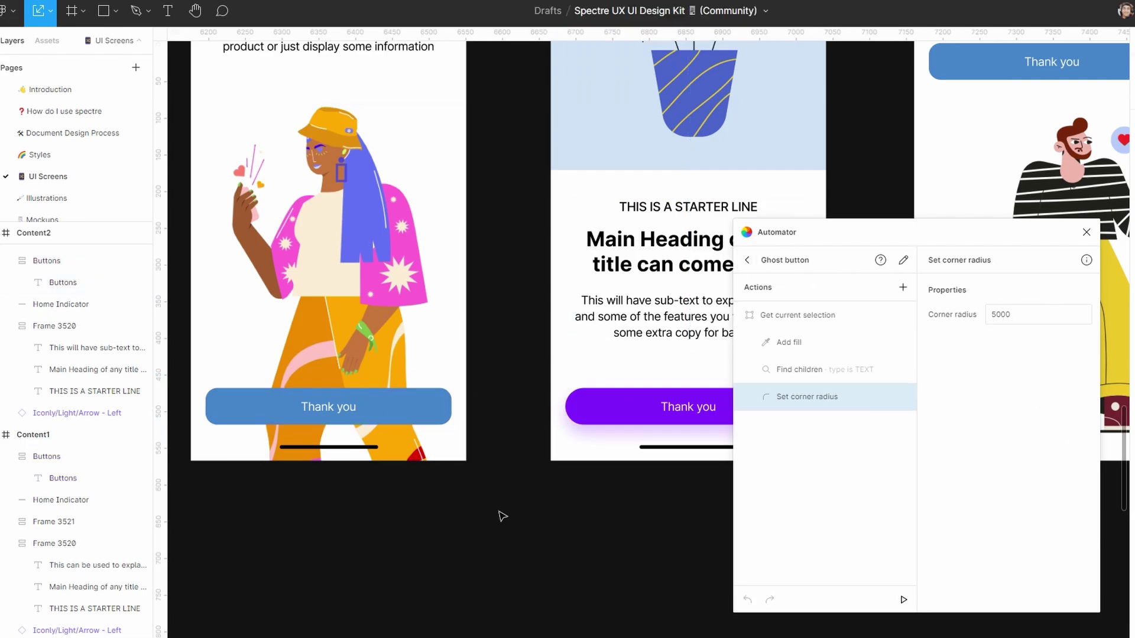
Run Ghost button on Content1's blue Thank you button.
left_click(748, 260)
left_click(446, 412)
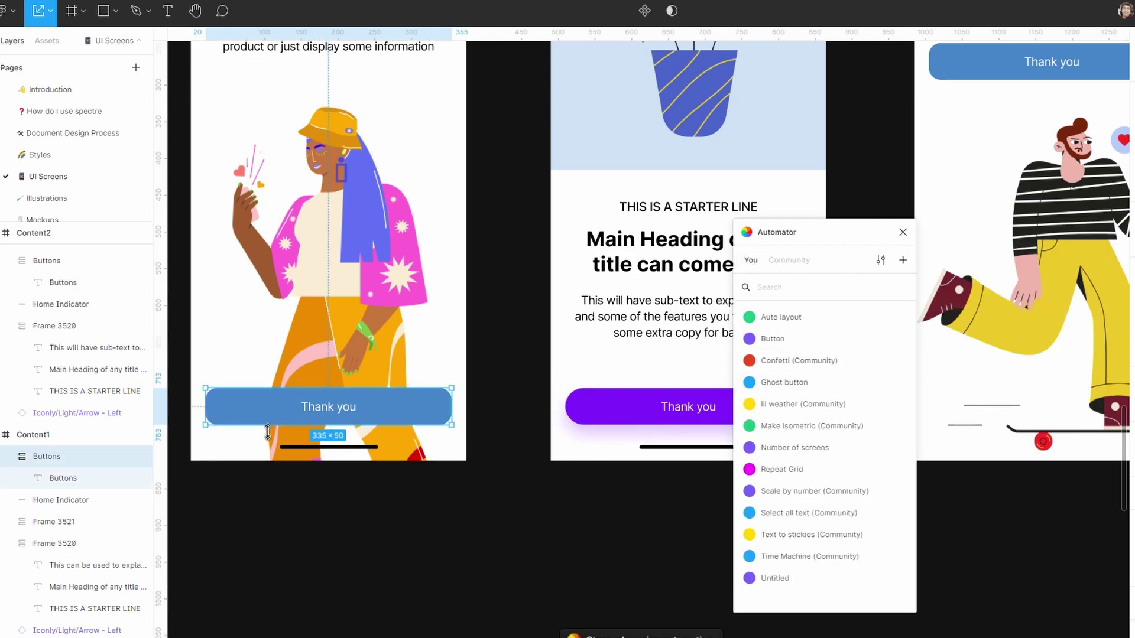
left_click(811, 390)
scroll(267, 425, "up", 3)
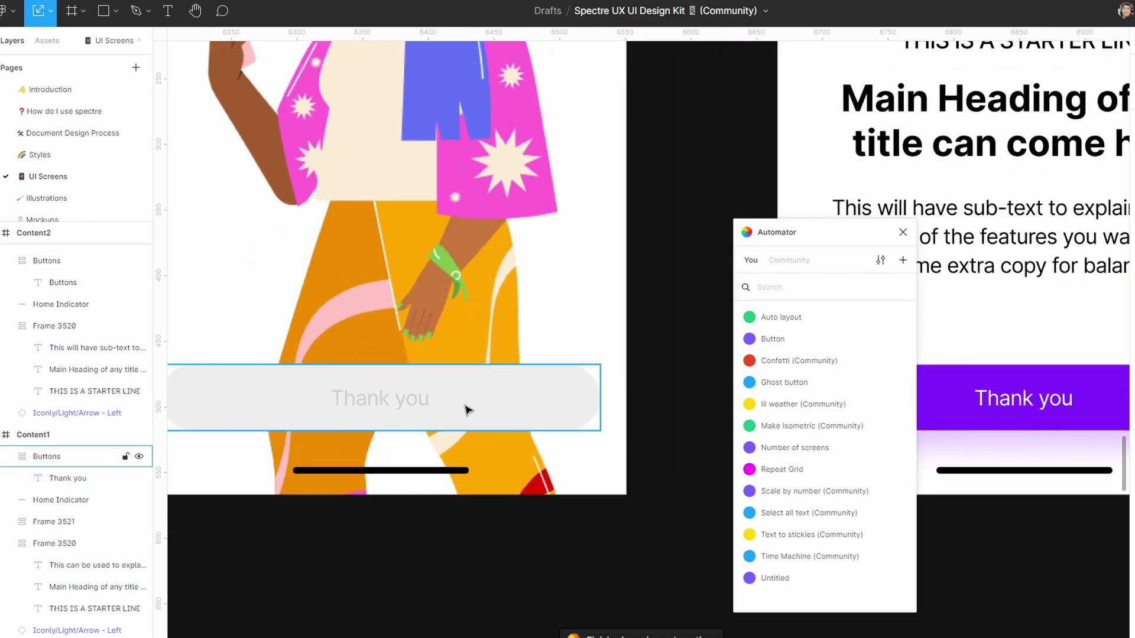
scroll(463, 408, "down", 2)
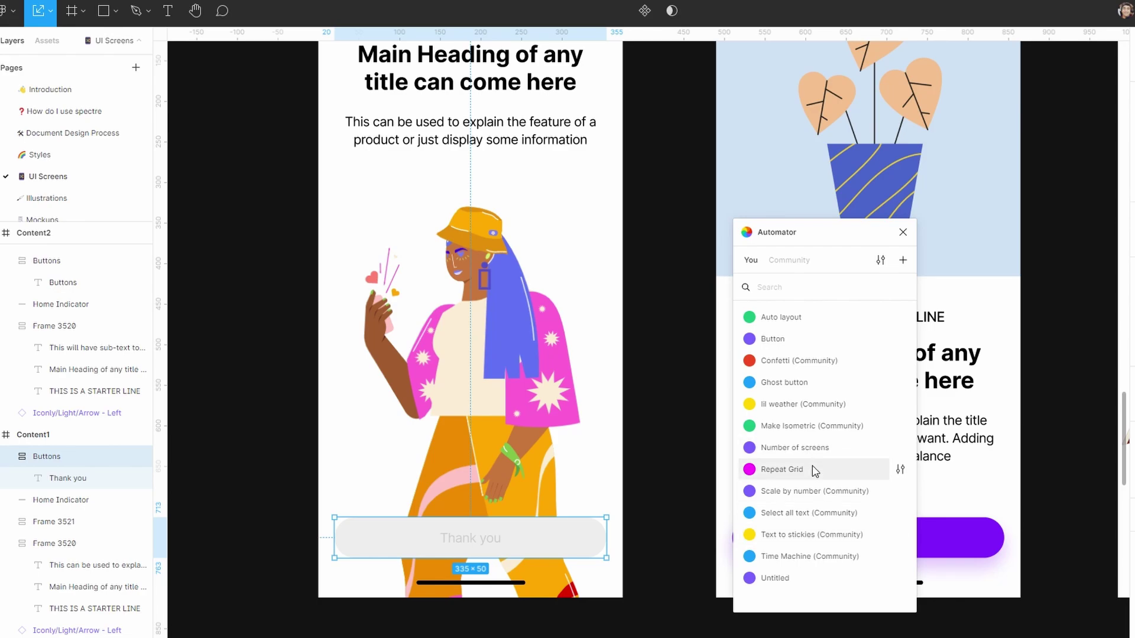
left_click(901, 473)
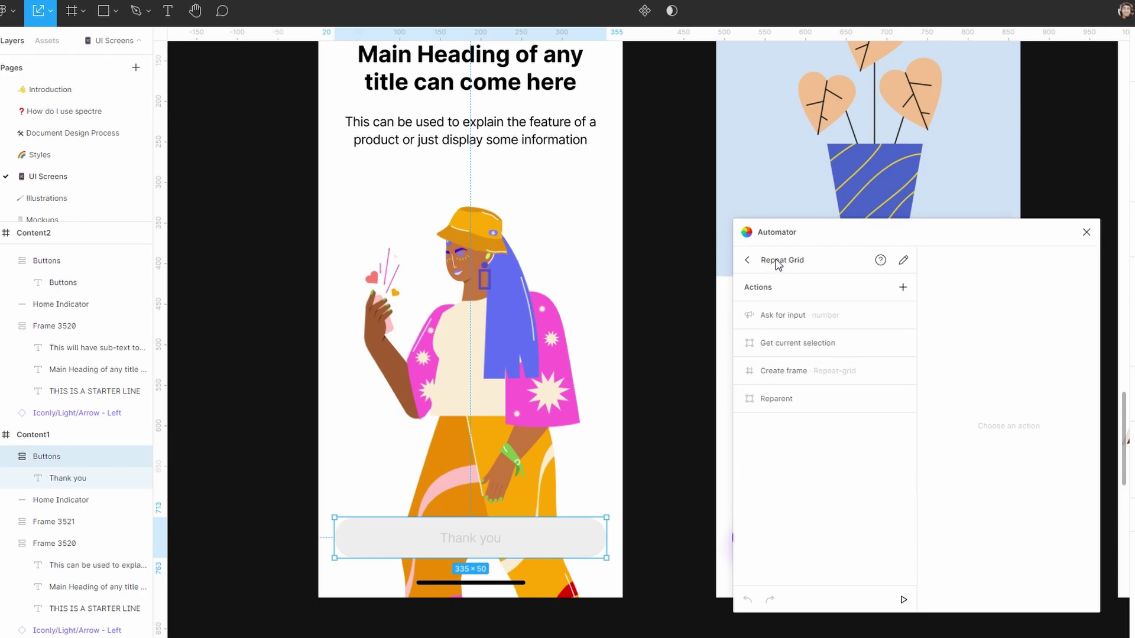
scroll(570, 488, "down", 5)
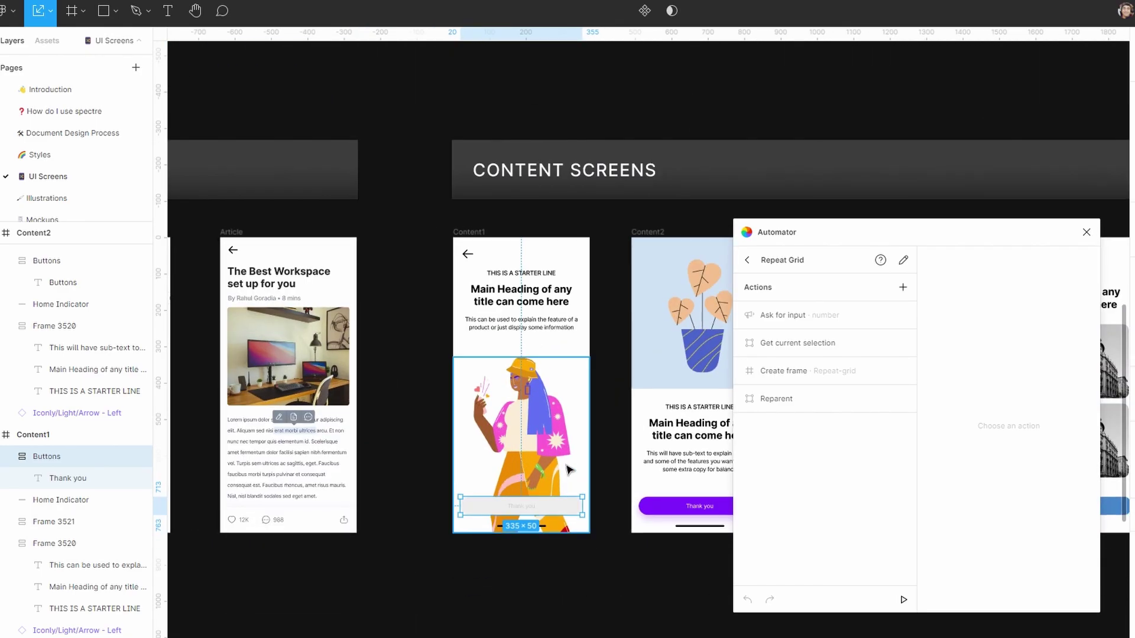
scroll(565, 464, "up", 5)
left_click(512, 384)
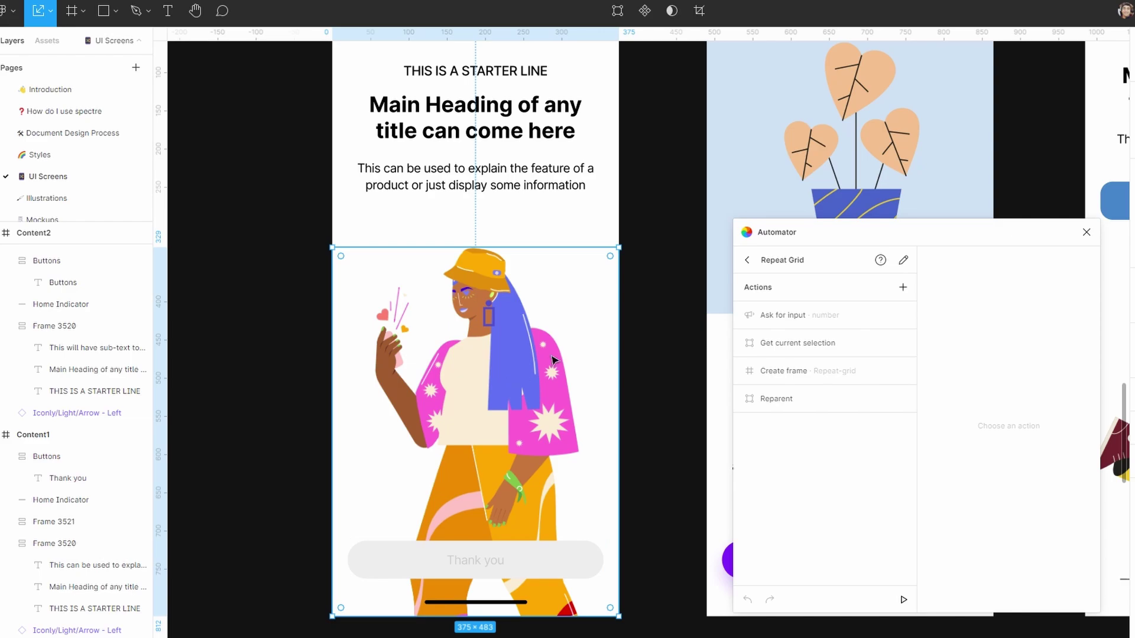
left_click(758, 262)
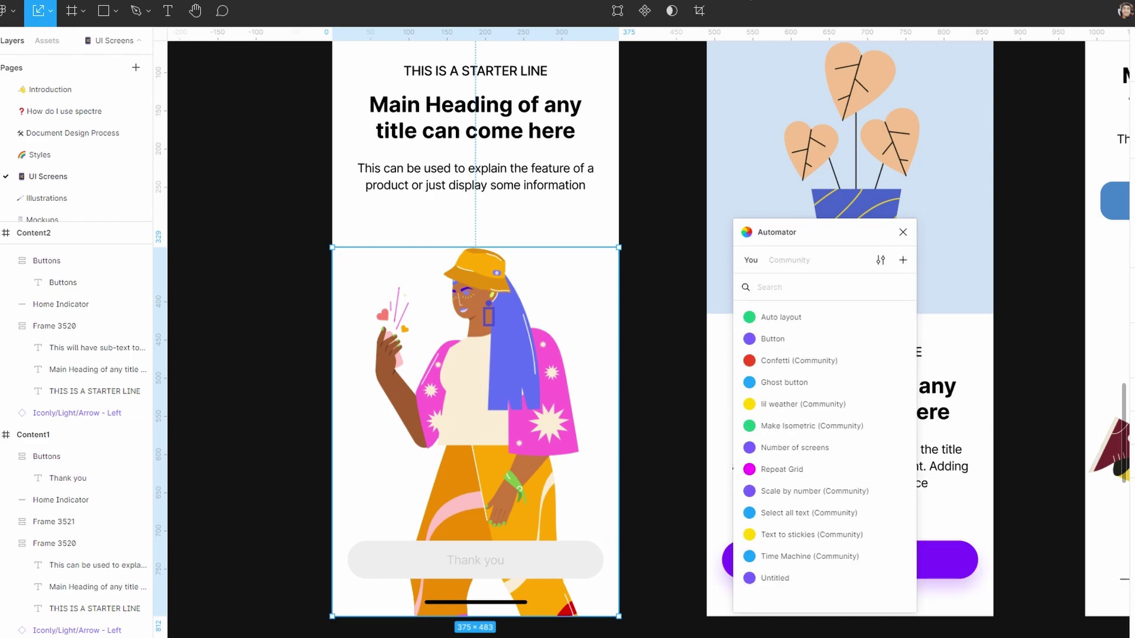